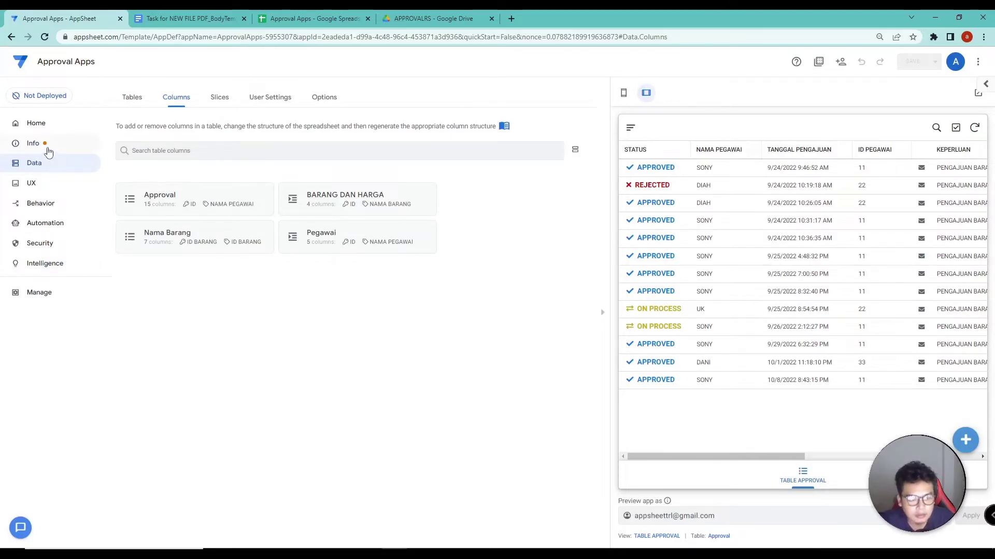
Open the app's properties and examine the default app folder path, including its numeric suffix
{"action": "left_click", "coordinate": [48, 151]}
{"action": "left_click", "coordinate": [183, 105]}
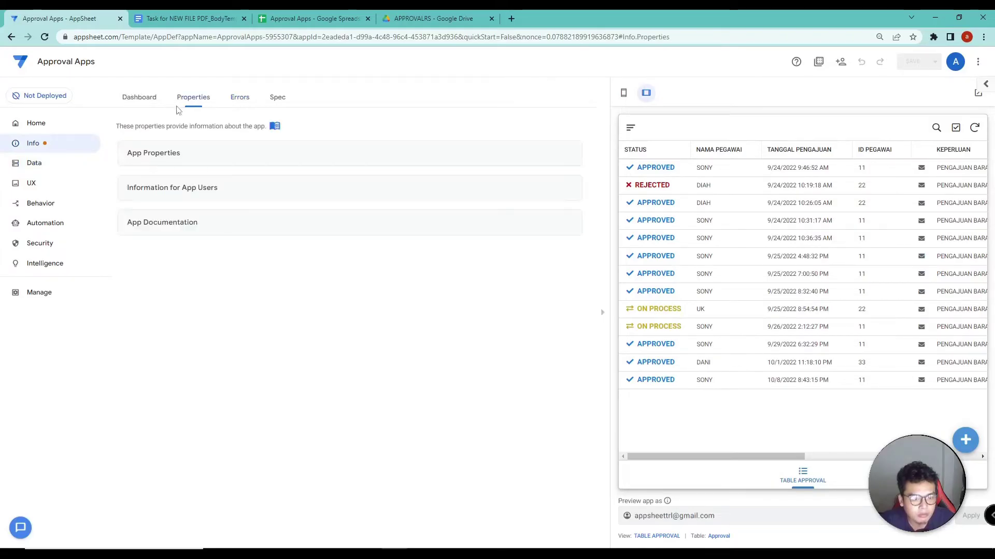
{"action": "left_click", "coordinate": [186, 154]}
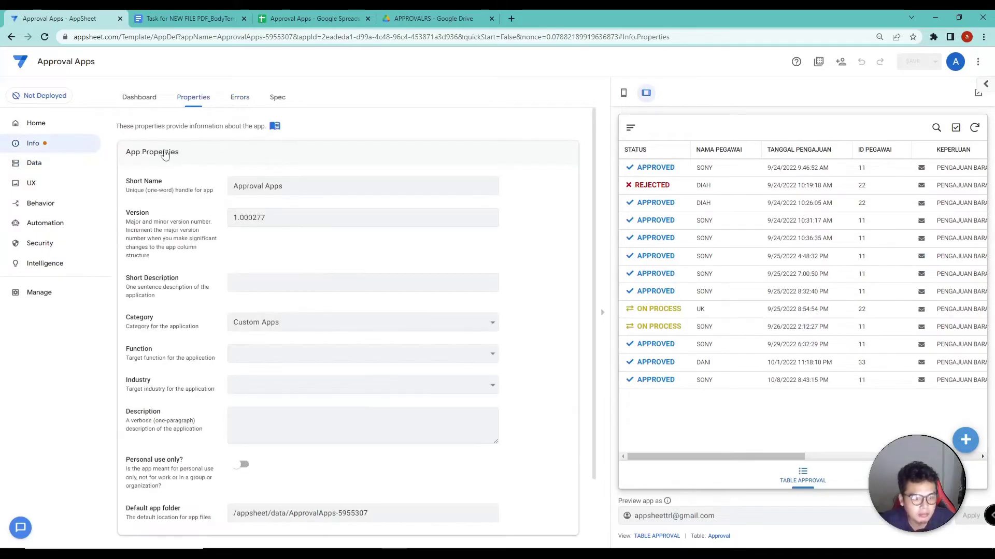
{"action": "scroll", "coordinate": [222, 305], "scroll_direction": "down", "scroll_amount": 2}
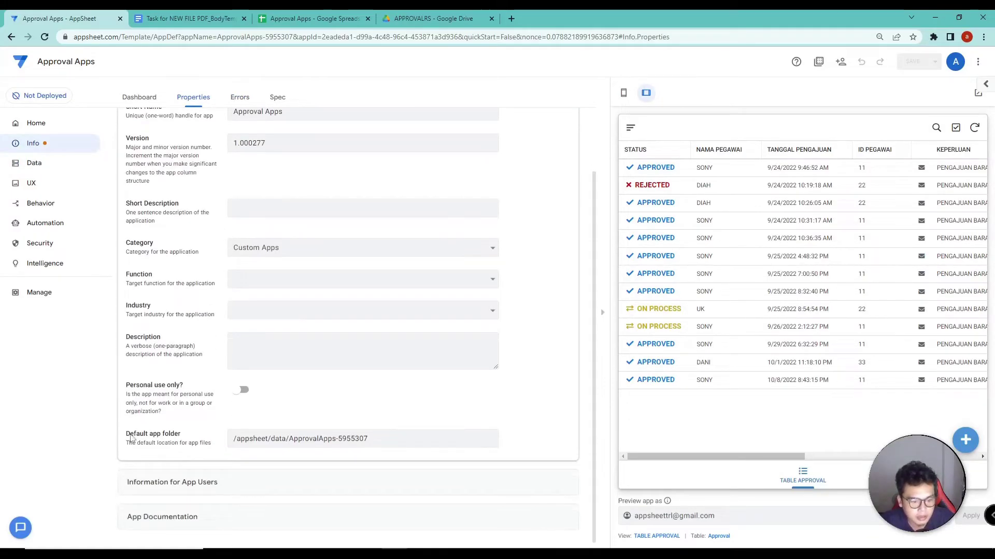
{"action": "left_click", "coordinate": [255, 440]}
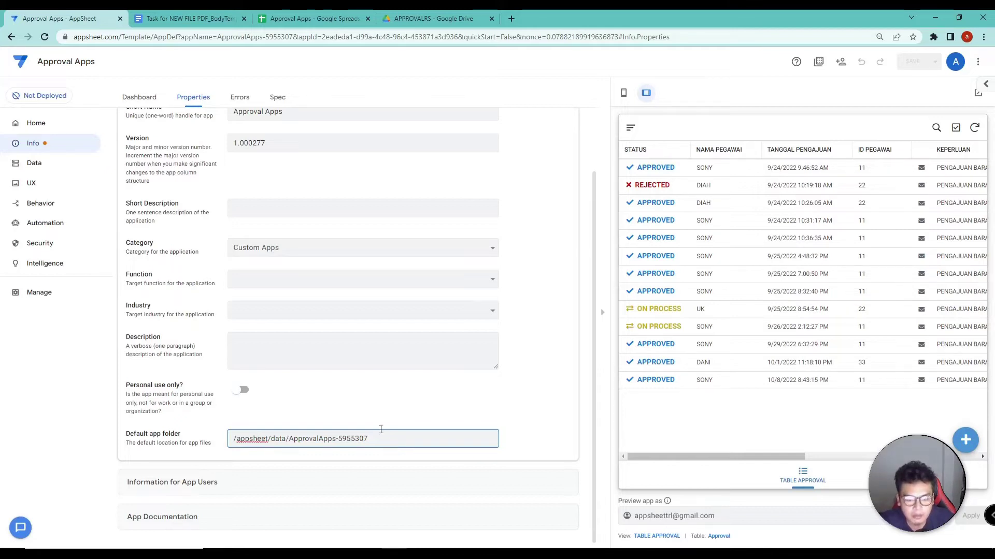
{"action": "left_click_drag", "start_coordinate": [236, 440], "coordinate": [393, 441]}
{"action": "left_click", "coordinate": [391, 442]}
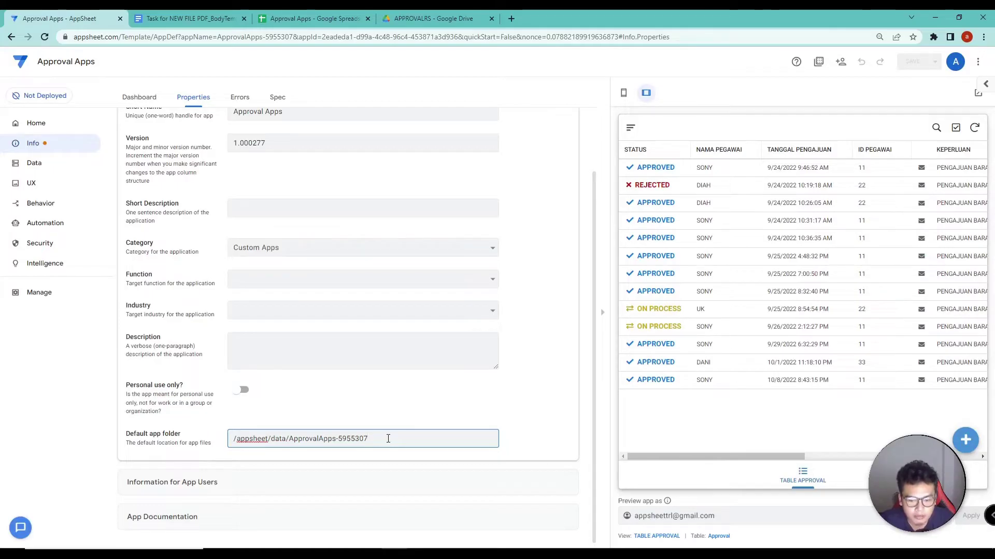
{"action": "left_click_drag", "start_coordinate": [390, 439], "coordinate": [338, 438]}
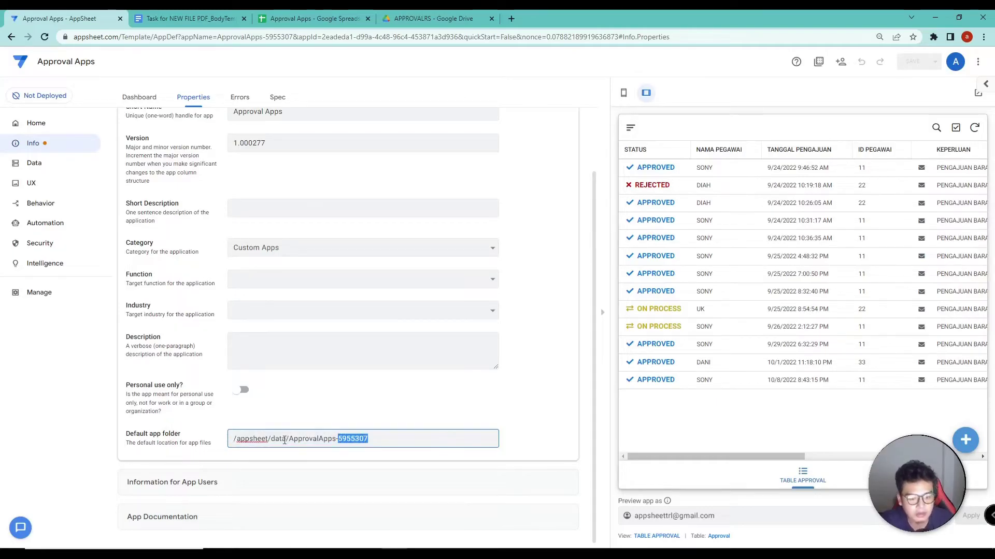
{"action": "left_click", "coordinate": [368, 439]}
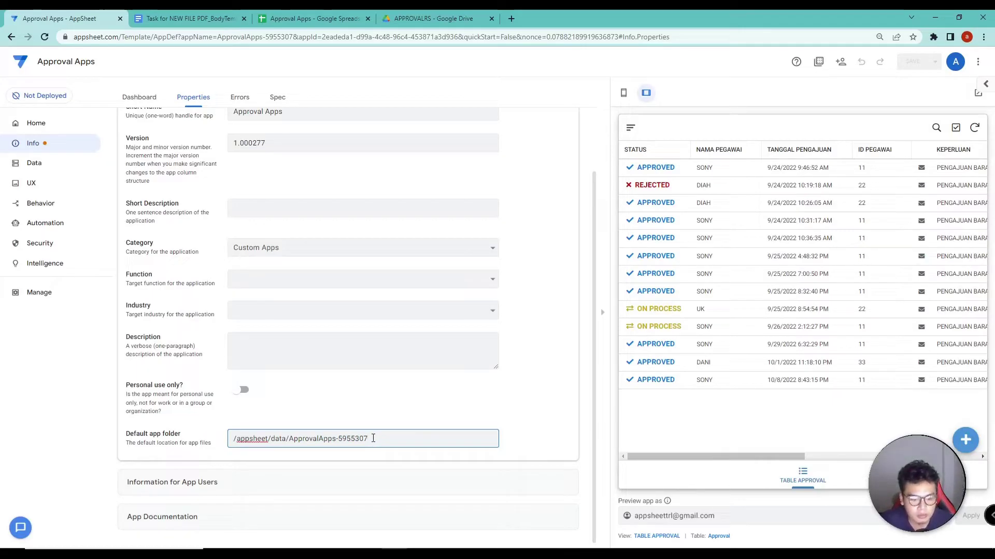
Switch to Google Drive, leave the trash without restoring anything, and look inside the APPROVALRS folder for the app's spreadsheet
{"action": "left_click", "coordinate": [441, 19]}
{"action": "left_click", "coordinate": [11, 37]}
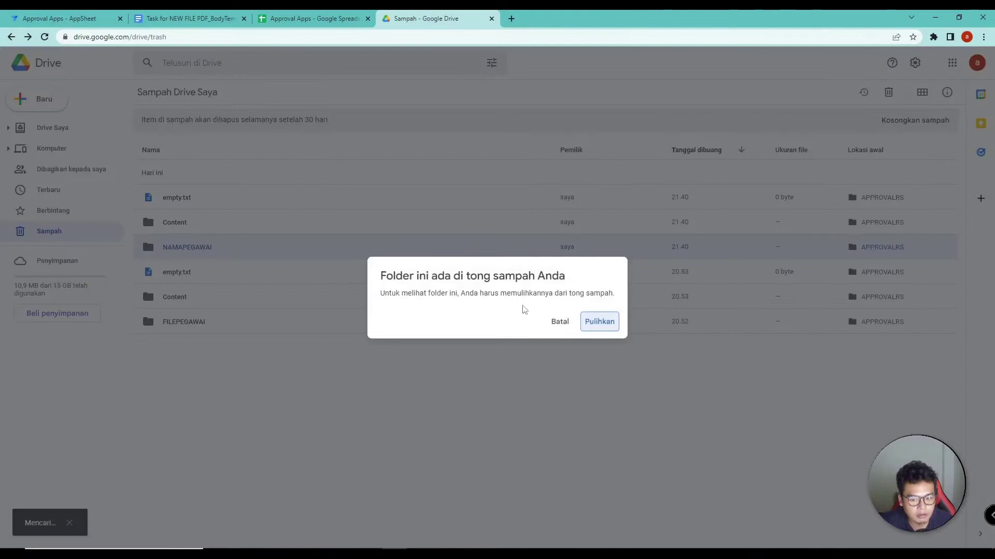
{"action": "left_click", "coordinate": [559, 322]}
{"action": "left_click", "coordinate": [83, 127]}
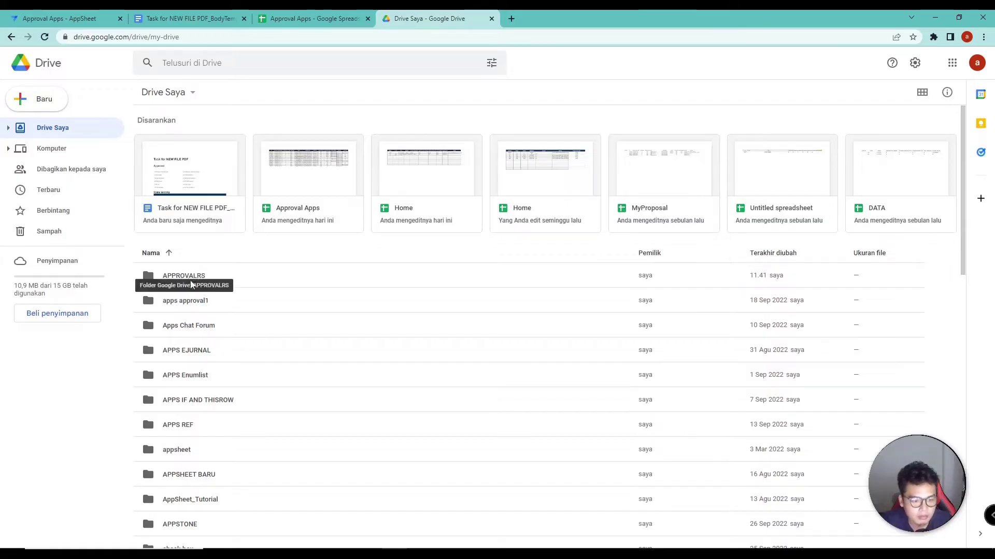
{"action": "double_click", "coordinate": [197, 281]}
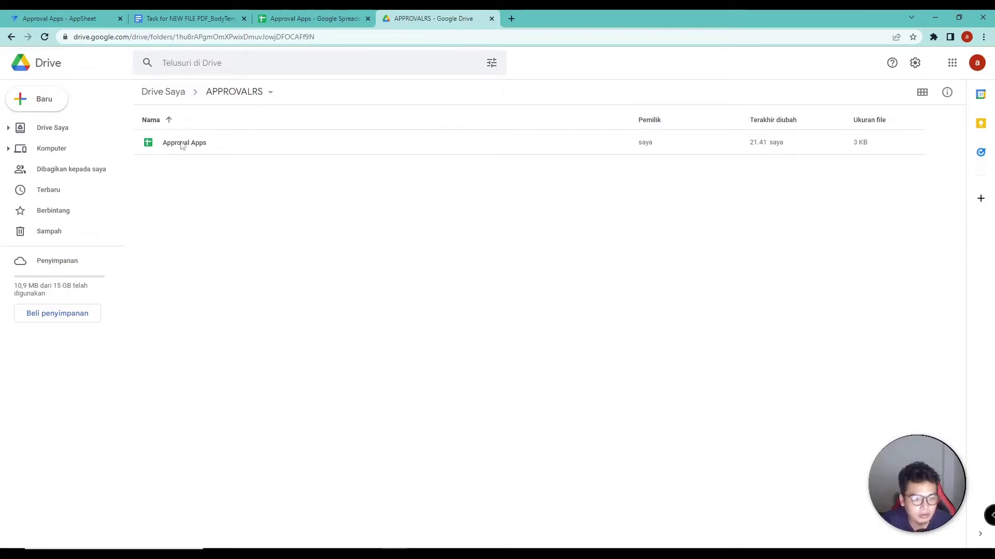
{"action": "left_click", "coordinate": [53, 14]}
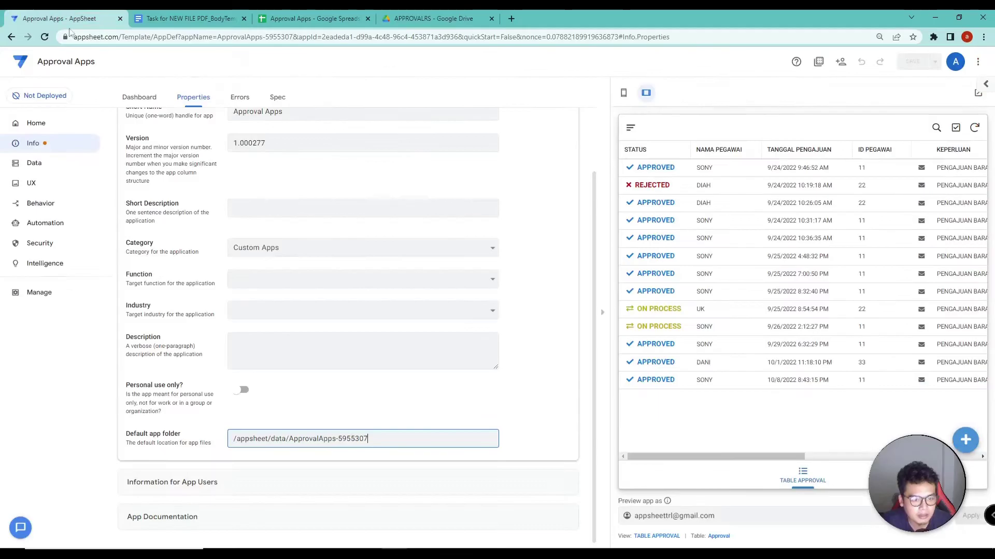
{"action": "left_click", "coordinate": [308, 18]}
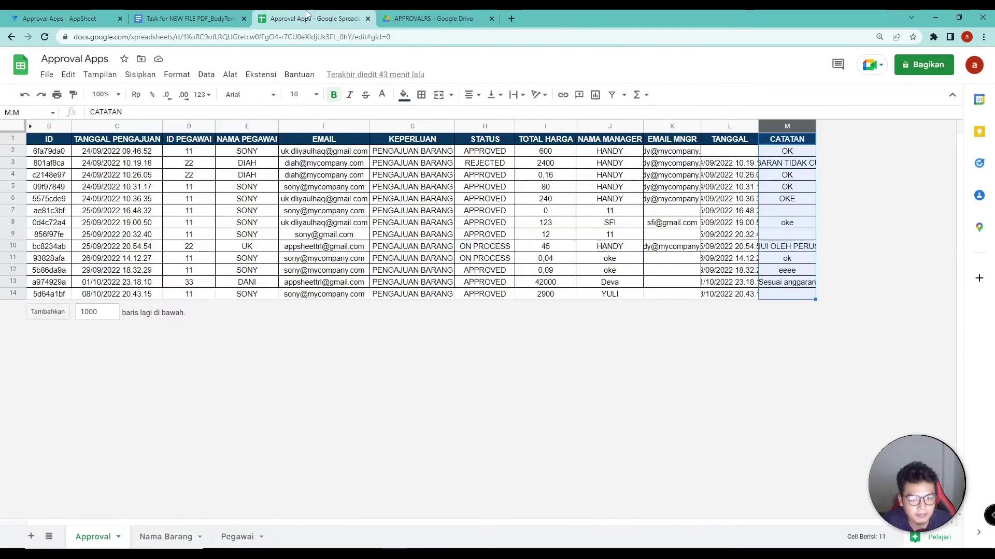
{"action": "left_click", "coordinate": [384, 16]}
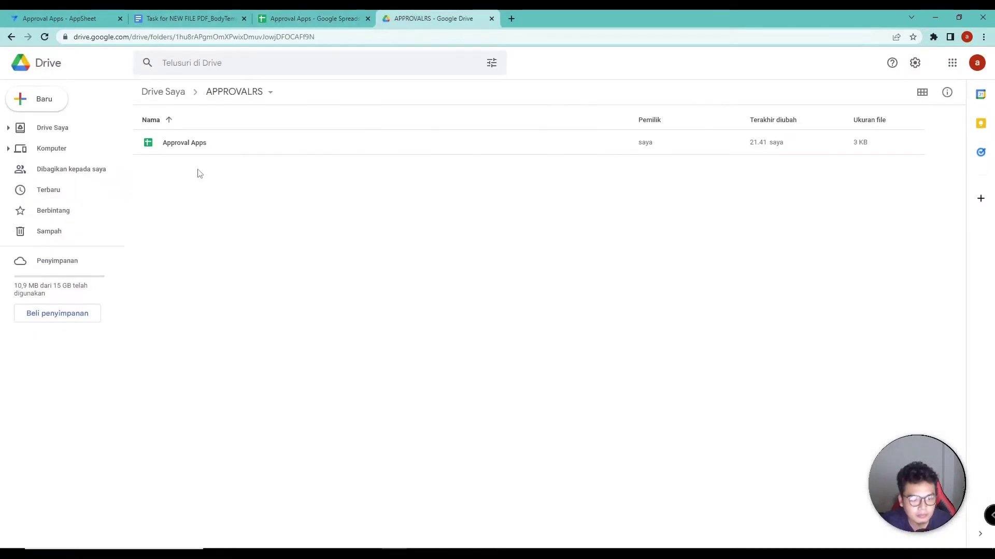
Copy the name of the APPROVALRS folder in My Drive
{"action": "left_click", "coordinate": [12, 39]}
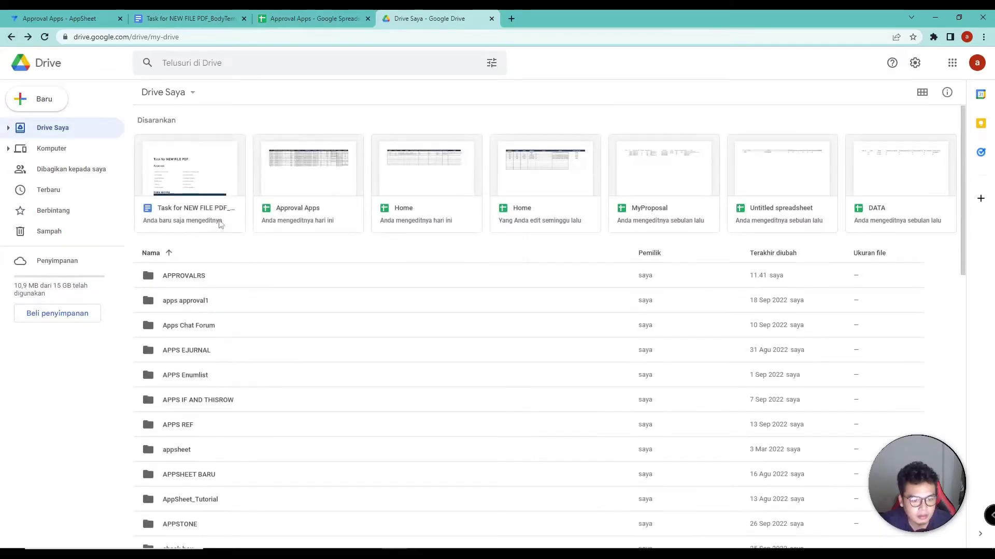
{"action": "left_click", "coordinate": [200, 280]}
{"action": "right_click", "coordinate": [189, 280]}
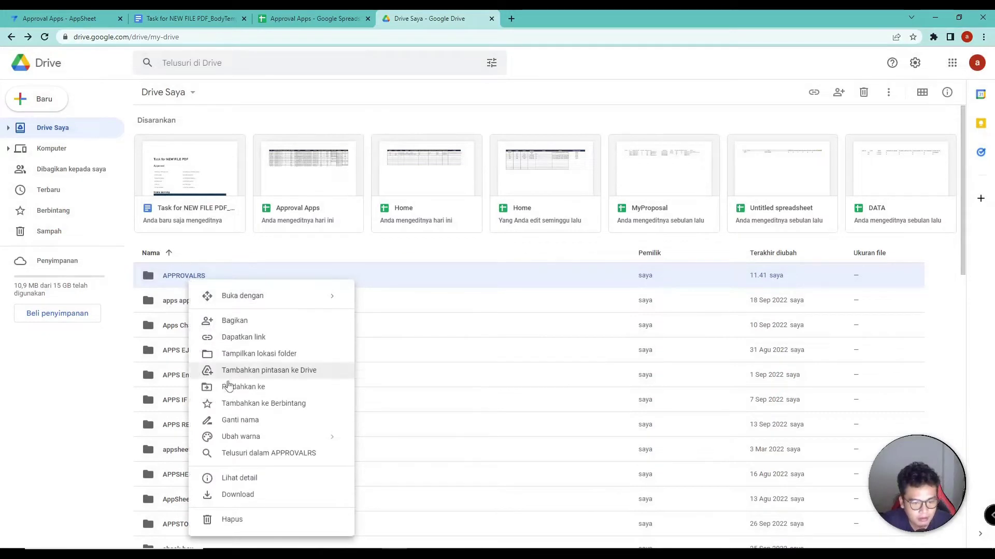
{"action": "left_click", "coordinate": [241, 420]}
{"action": "right_click", "coordinate": [435, 296]}
{"action": "left_click", "coordinate": [459, 333]}
Switch to AppSheet and set the default app folder to /APPROVALRS
{"action": "left_click", "coordinate": [59, 18]}
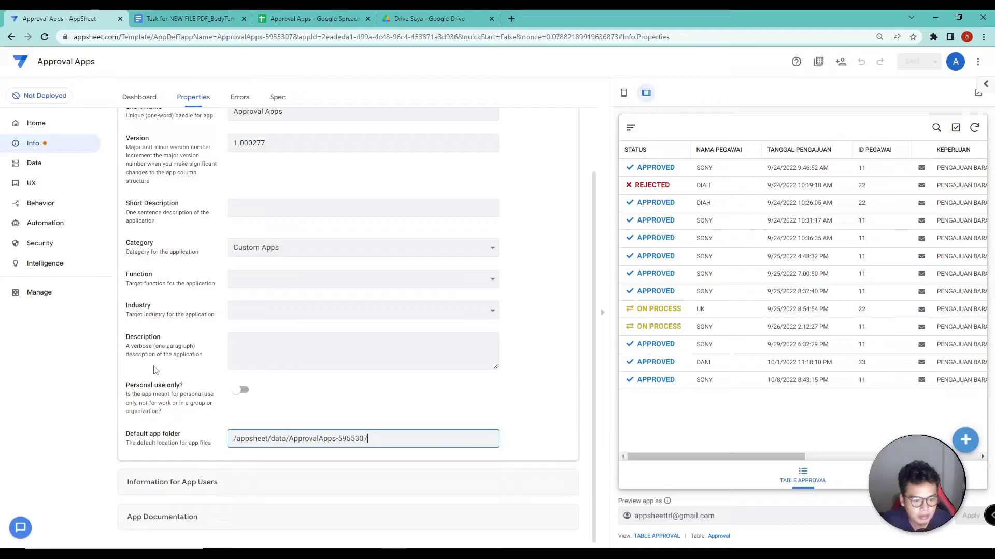
{"action": "left_click_drag", "start_coordinate": [383, 440], "coordinate": [238, 453]}
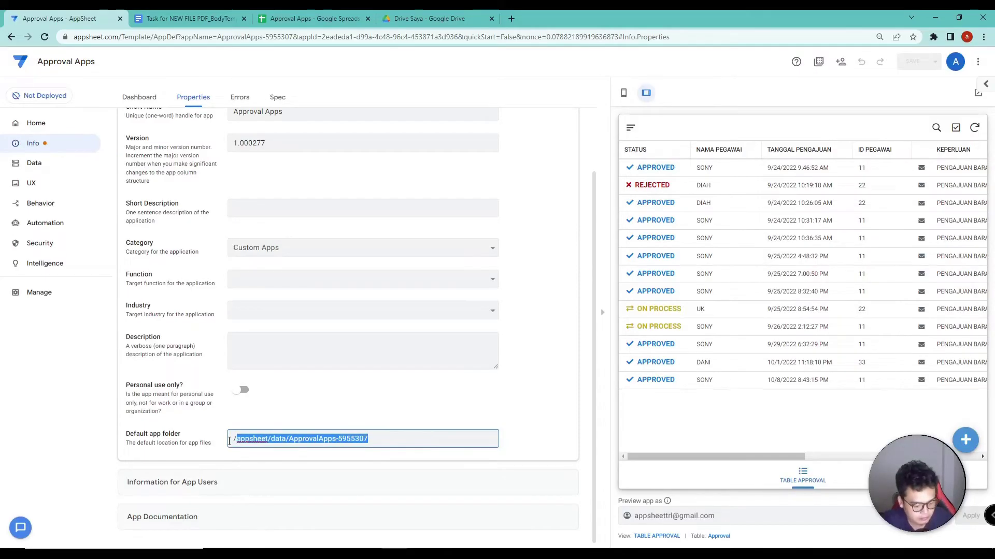
{"action": "type", "text": "APPROVALRS"}
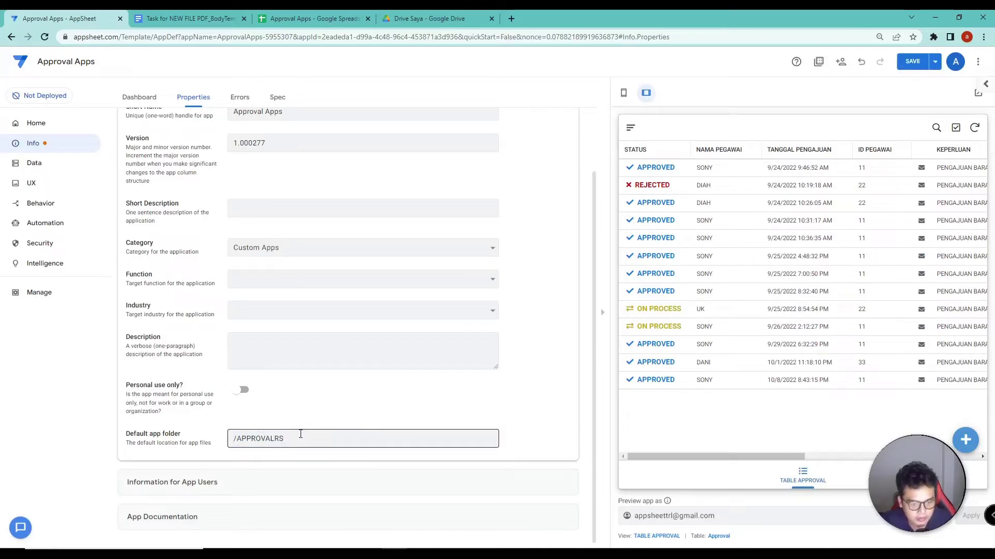
In Google Drive, dismiss the rename and create a folder named filepegawai inside the APPROVALRS folder
{"action": "left_click", "coordinate": [429, 18]}
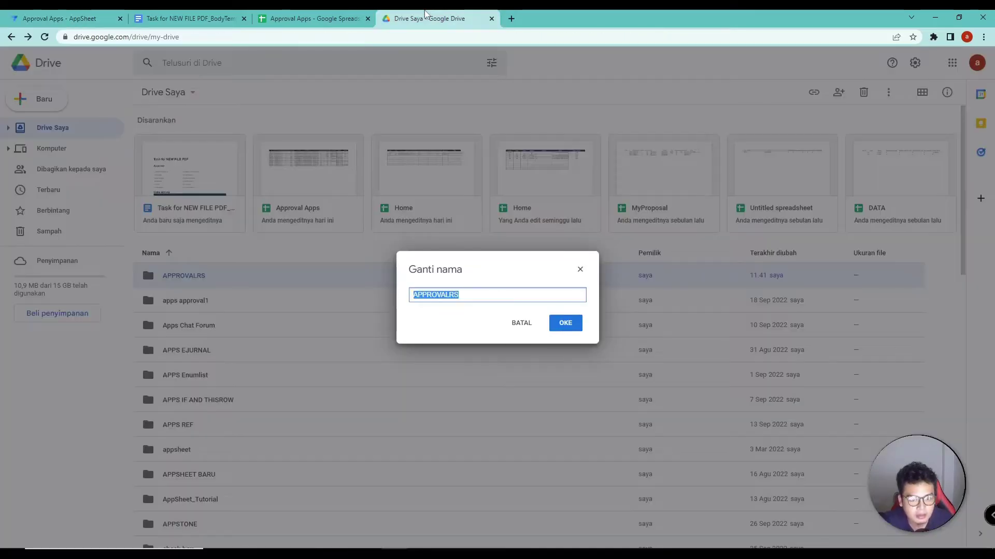
{"action": "left_click", "coordinate": [521, 324]}
{"action": "double_click", "coordinate": [187, 279]}
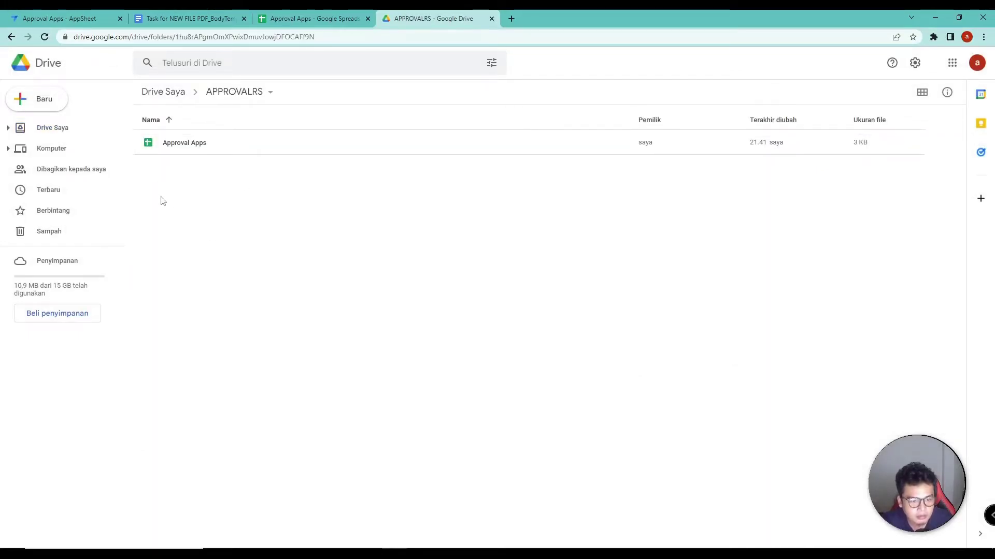
{"action": "left_click_drag", "start_coordinate": [164, 163], "coordinate": [294, 295]}
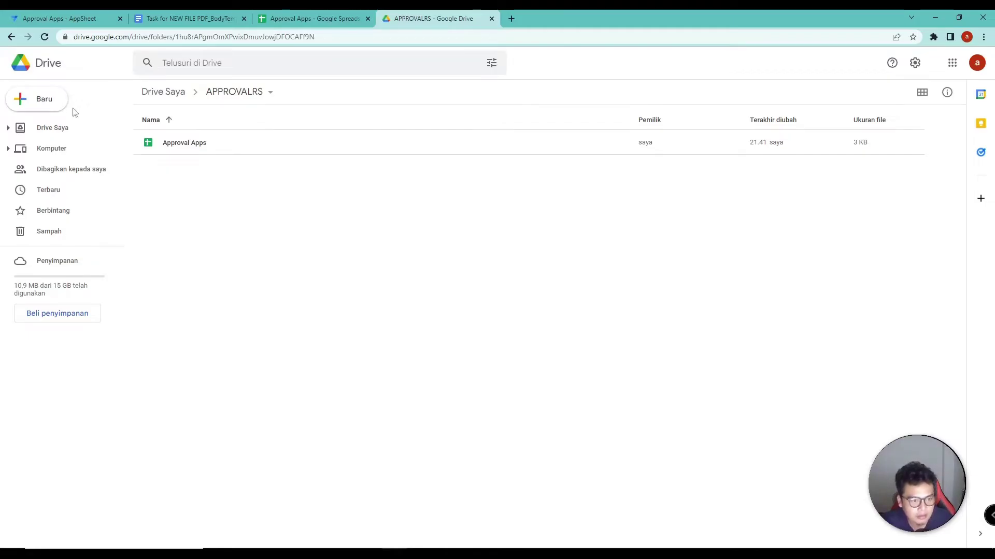
{"action": "left_click", "coordinate": [42, 98]}
{"action": "left_click", "coordinate": [54, 101]}
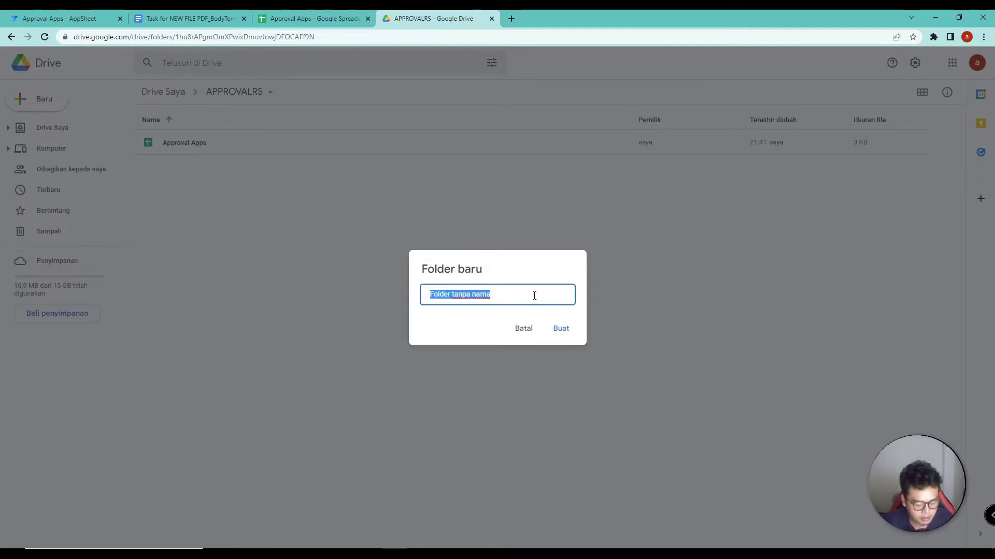
{"action": "type", "text": "filepe"}
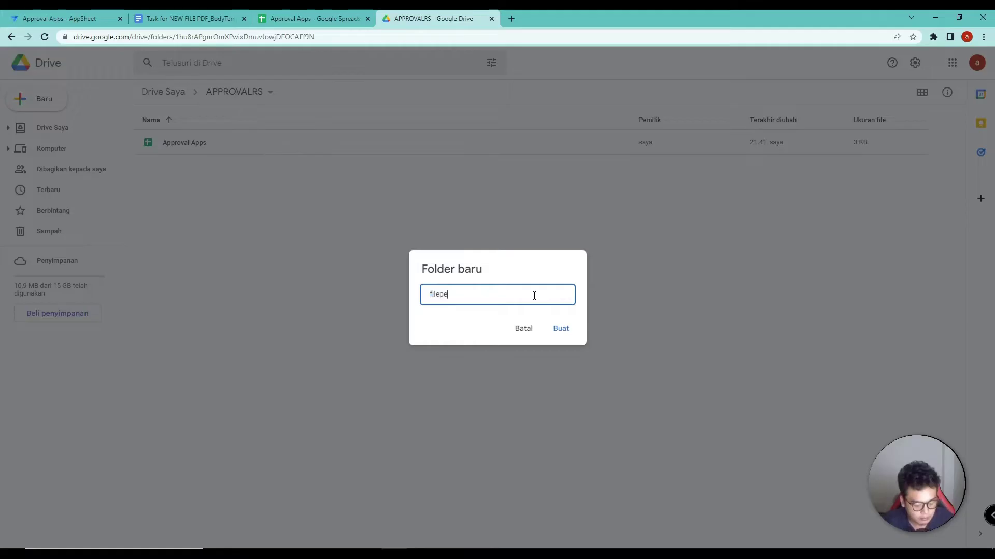
{"action": "type", "text": "gawai"}
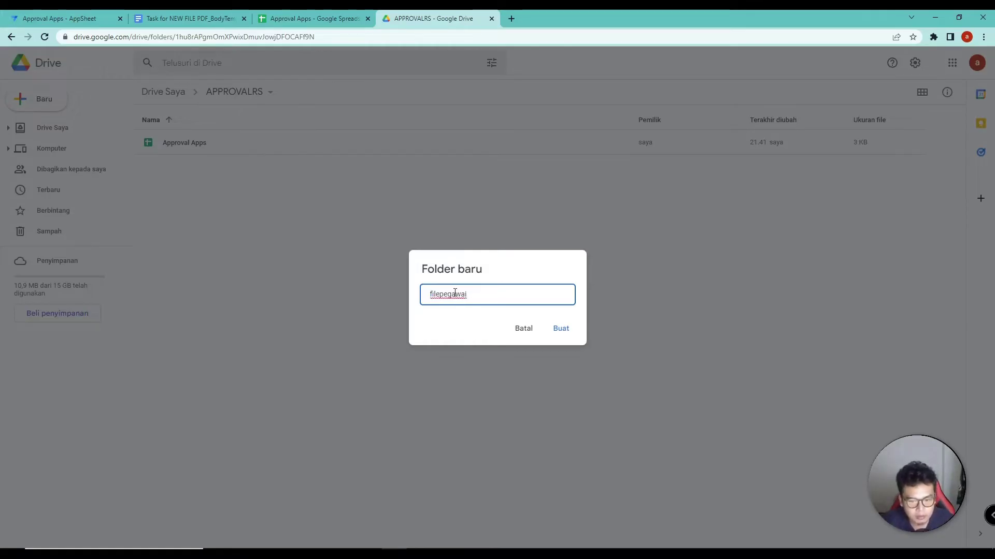
{"action": "left_click", "coordinate": [562, 329]}
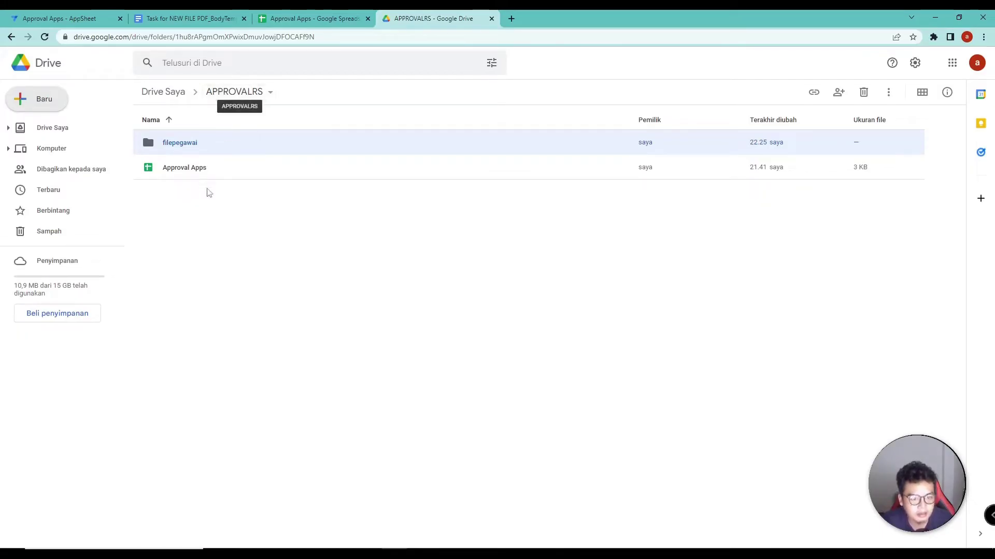
Look inside the filepegawai folder, then return to AppSheet and save the changed app properties
{"action": "double_click", "coordinate": [181, 147]}
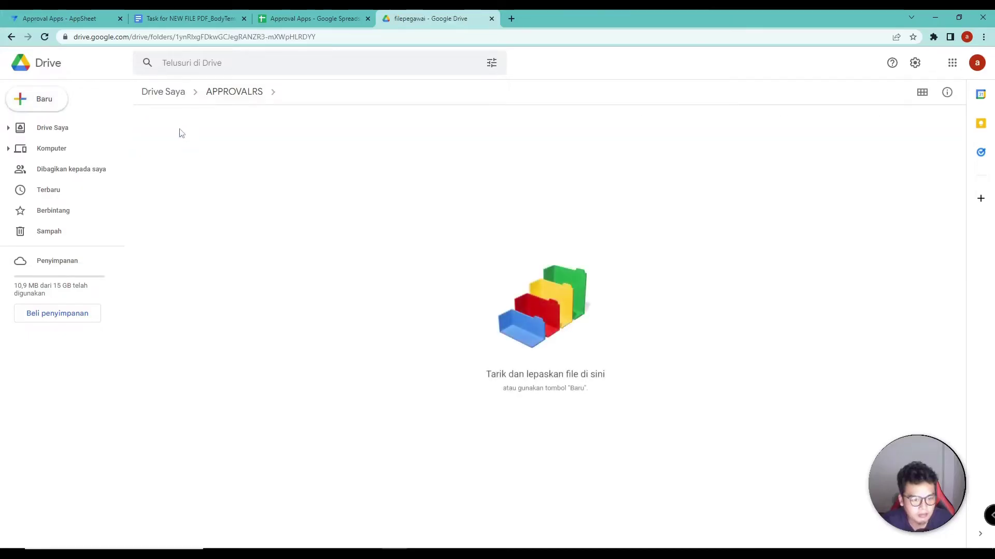
{"action": "left_click", "coordinate": [11, 37]}
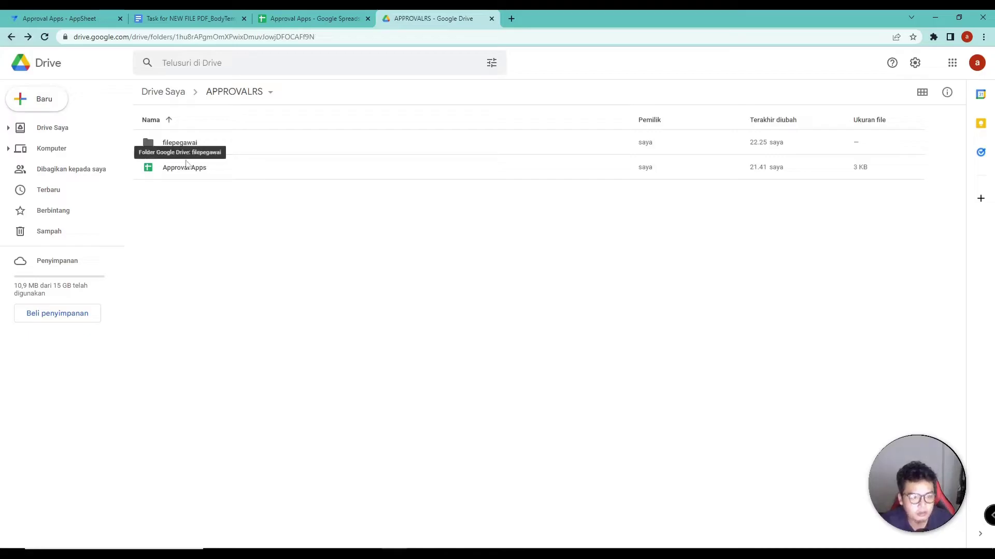
{"action": "left_click", "coordinate": [60, 18]}
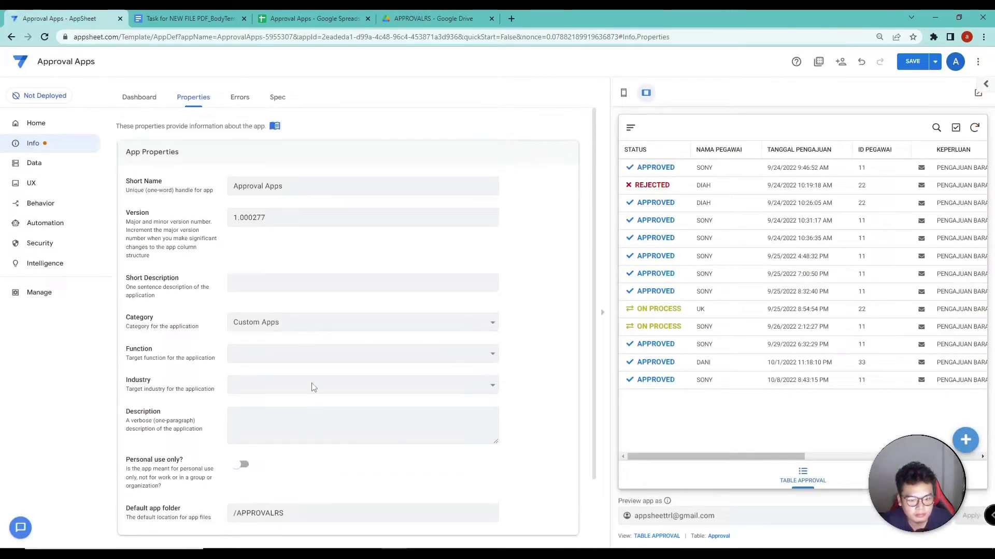
{"action": "left_click", "coordinate": [913, 61]}
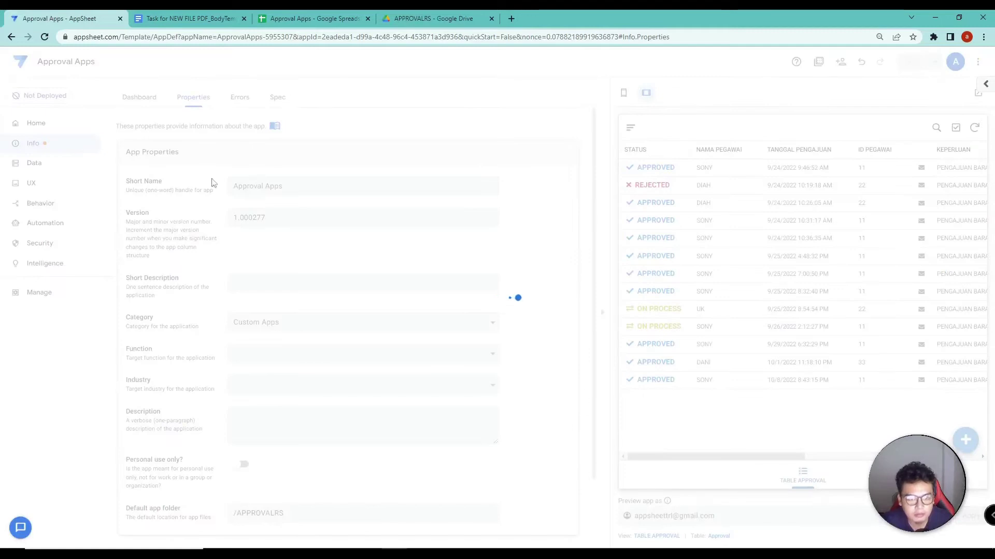
In the Approval sheet of the Google spreadsheet, insert two columns directly after the CATATAN column
{"action": "left_click", "coordinate": [313, 16]}
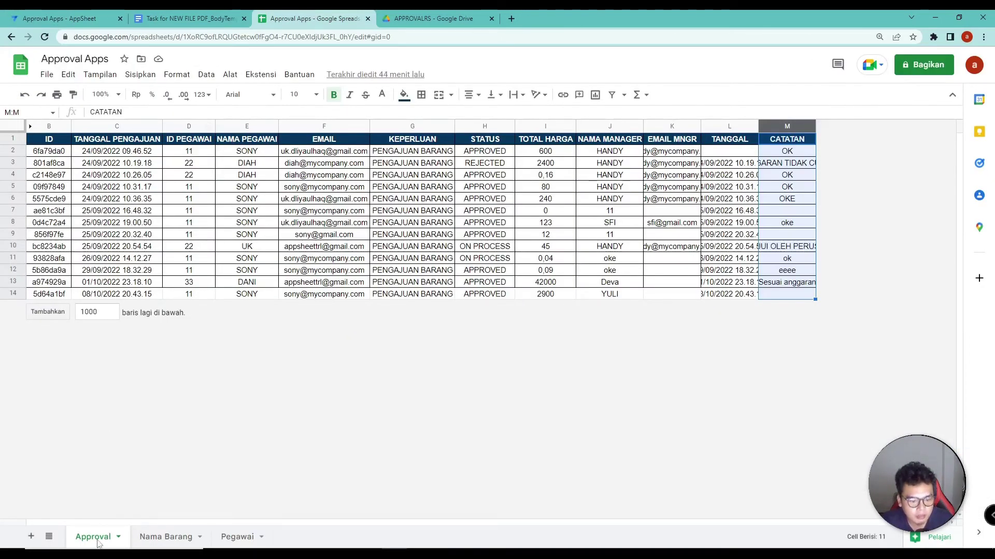
{"action": "left_click", "coordinate": [802, 189]}
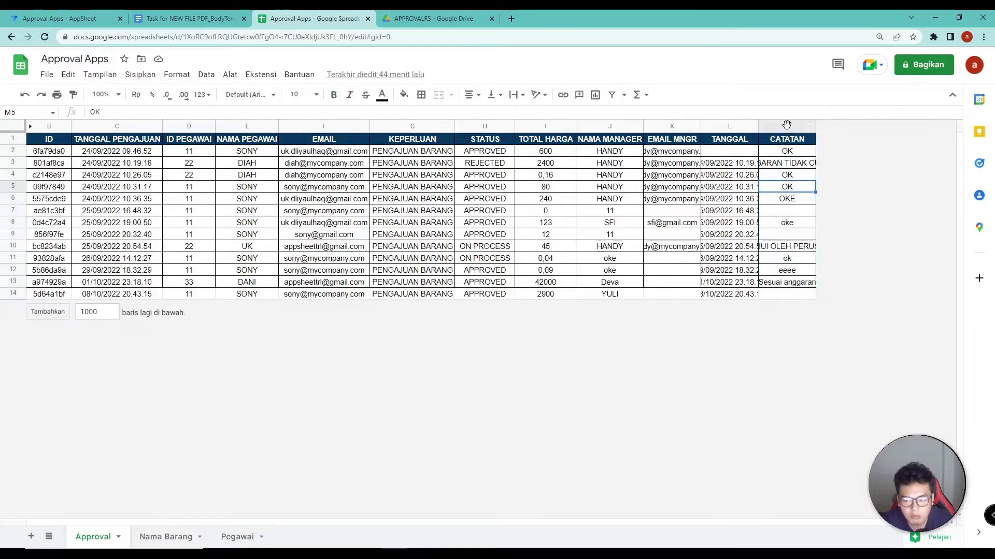
{"action": "right_click", "coordinate": [786, 126]}
{"action": "left_click", "coordinate": [831, 240]}
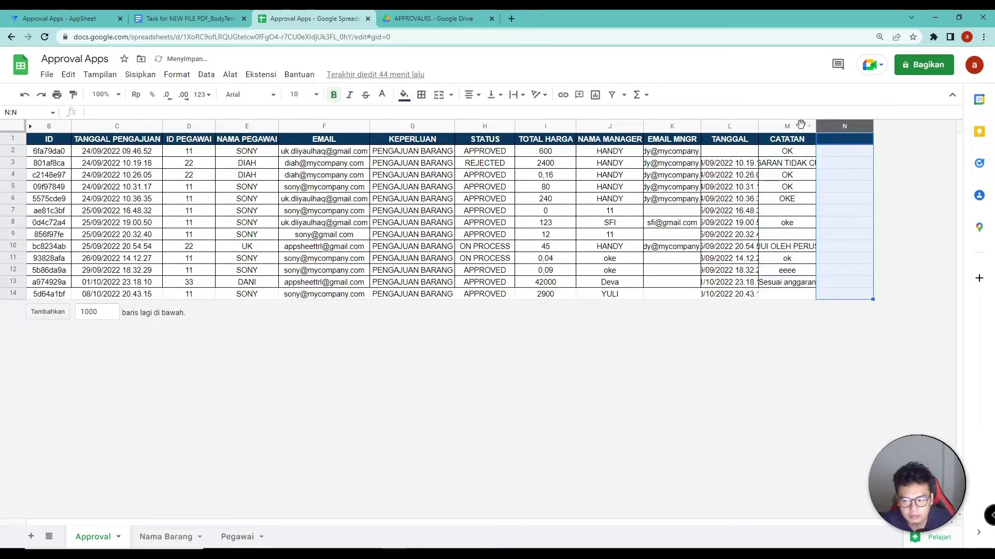
{"action": "right_click", "coordinate": [804, 126]}
{"action": "left_click", "coordinate": [839, 240]}
{"action": "left_click", "coordinate": [852, 214]}
Enter UPDATE PDF as the header in cell N1
{"action": "left_click", "coordinate": [864, 143]}
{"action": "type", "text": "c"}
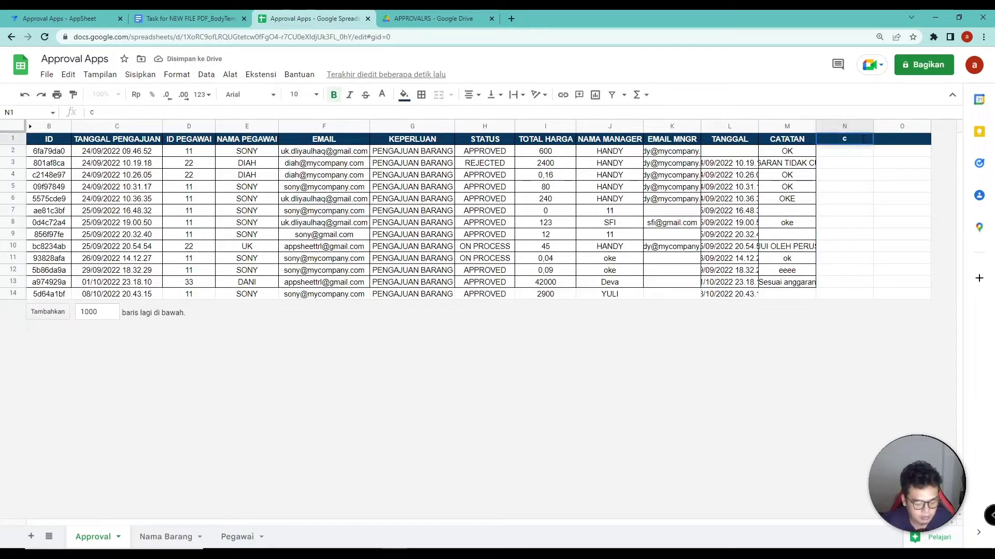
{"action": "type", "text": "pd"}
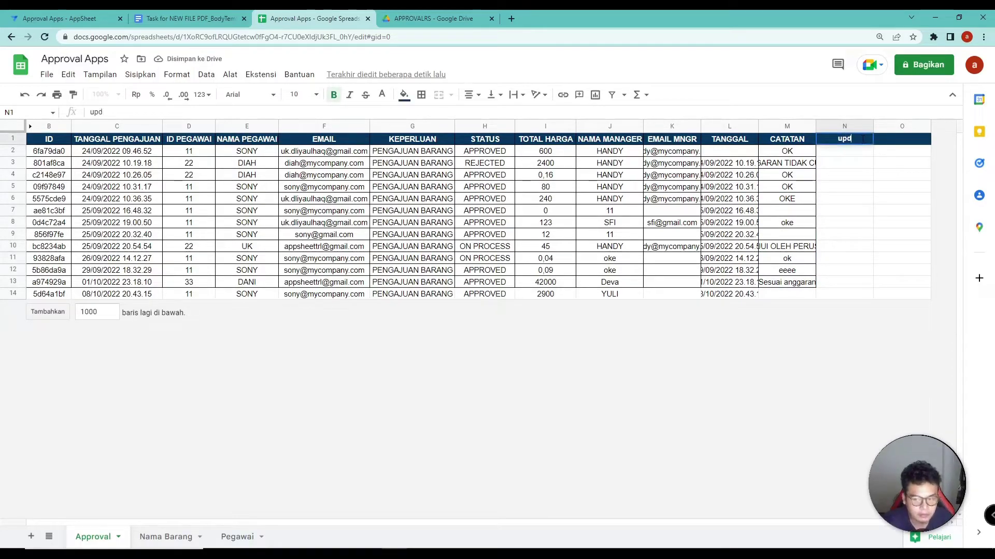
{"action": "key", "text": "BackSpace"}
{"action": "key", "text": "BackSpace"}
{"action": "key", "text": "BackSpace"}
{"action": "key", "text": "Caps_Lock"}
{"action": "type", "text": "UPDATE PDF"}
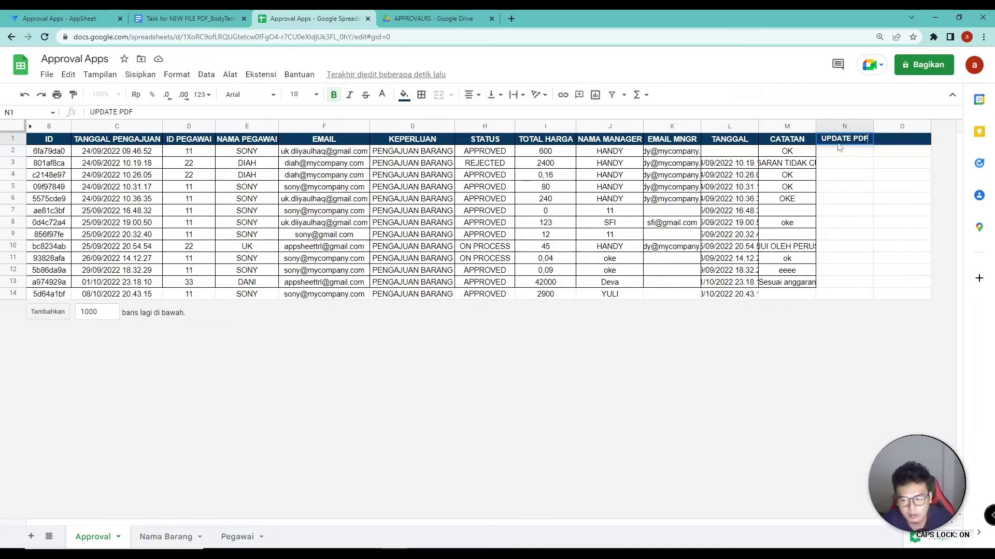
Confirm the header in N1 and enter PRINT as the header in cell O1
{"action": "key", "text": "Return"}
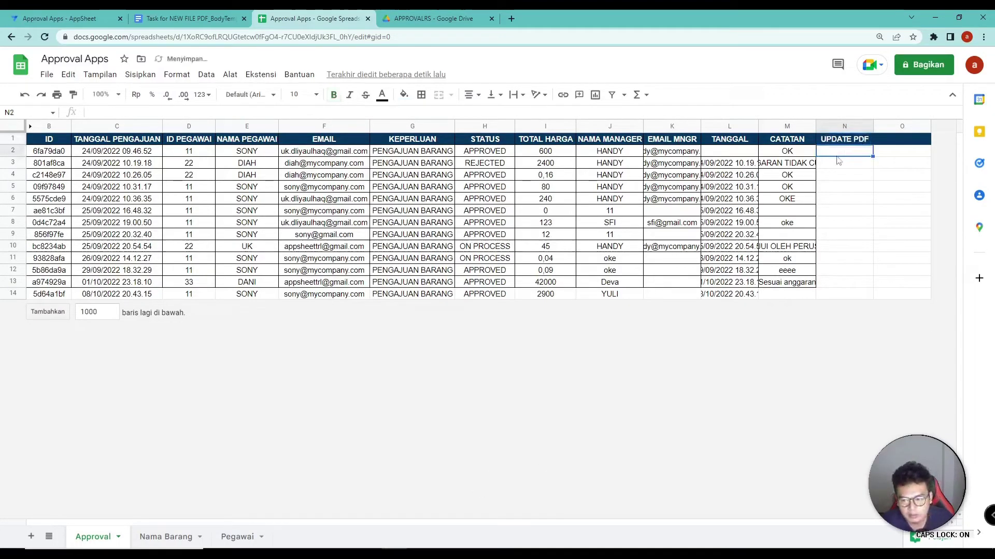
{"action": "left_click", "coordinate": [916, 144]}
{"action": "type", "text": "PRINT"}
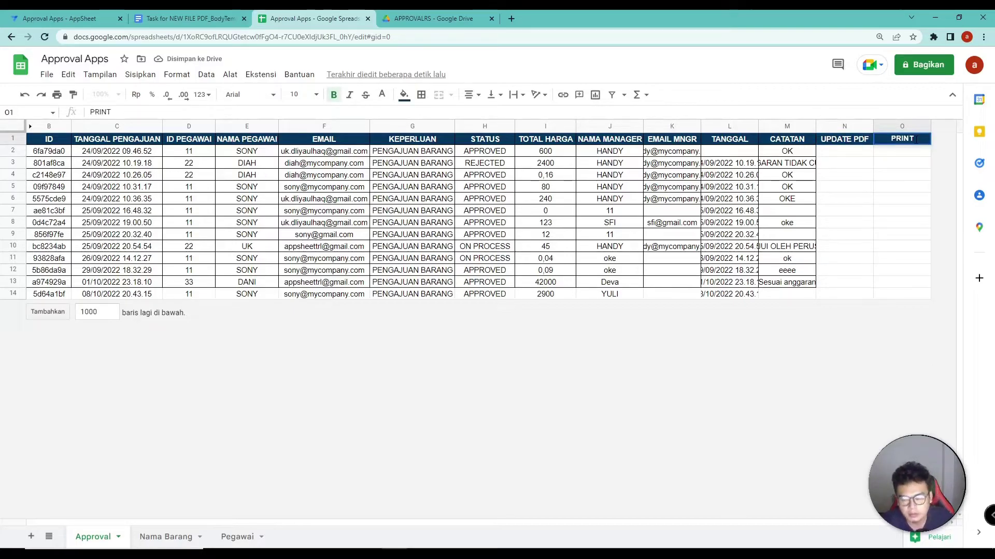
{"action": "left_click", "coordinate": [899, 202]}
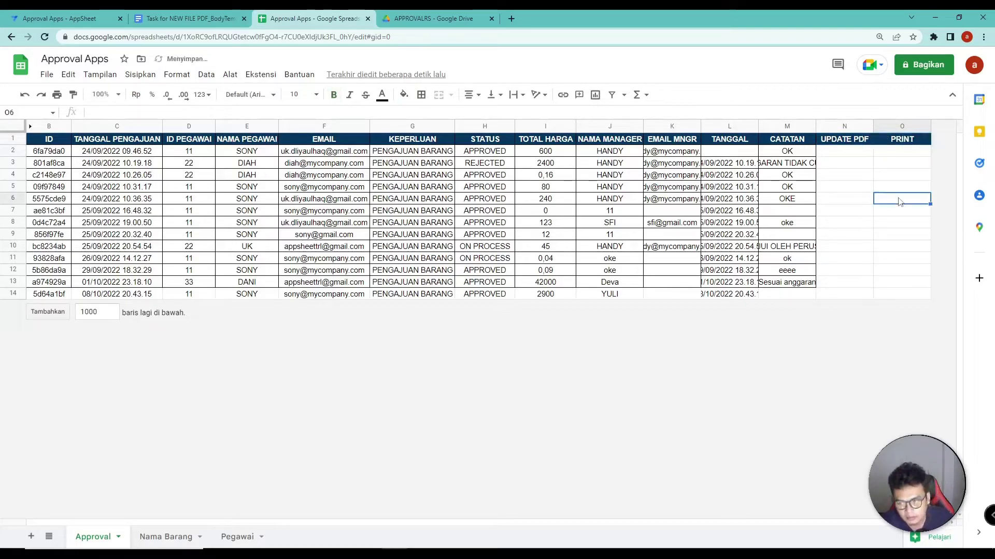
{"action": "left_click_drag", "start_coordinate": [852, 171], "coordinate": [849, 267]}
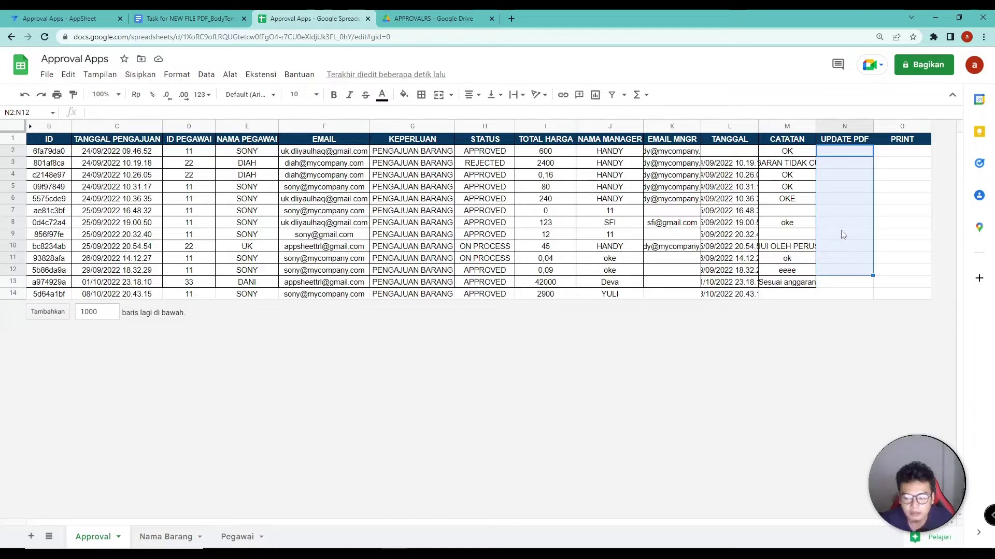
{"action": "left_click_drag", "start_coordinate": [847, 153], "coordinate": [844, 294]}
{"action": "left_click_drag", "start_coordinate": [903, 155], "coordinate": [896, 283]}
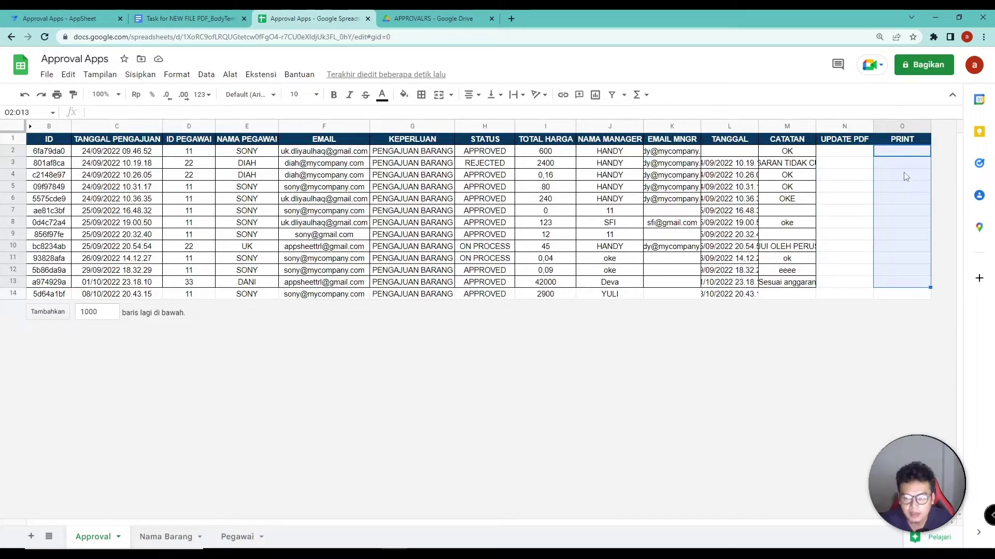
{"action": "left_click", "coordinate": [869, 167]}
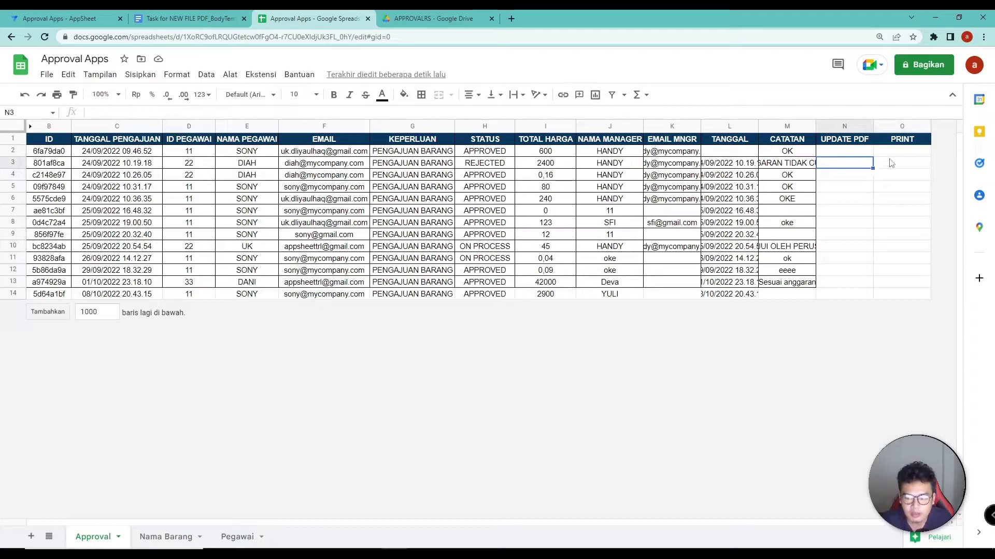
{"action": "left_click", "coordinate": [848, 212]}
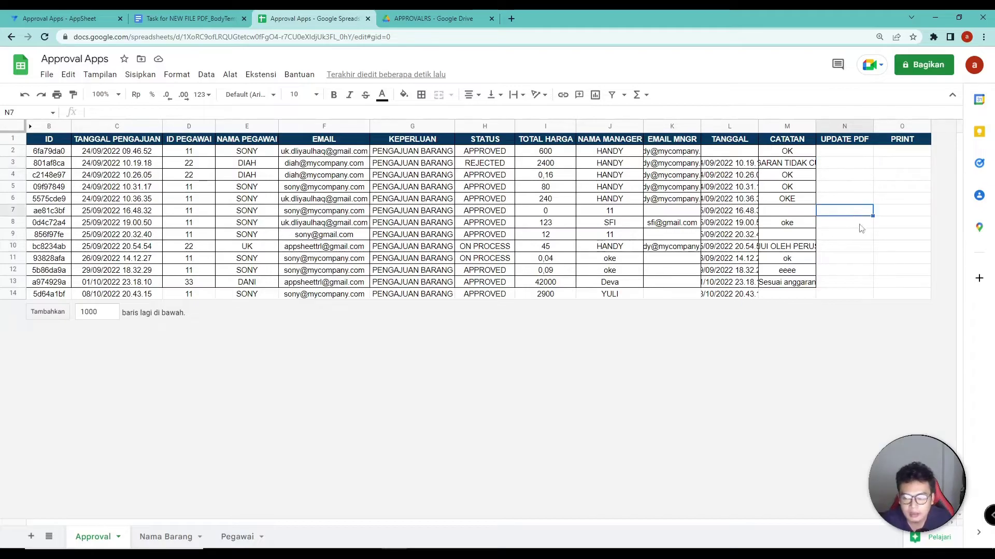
Switch to AppSheet and regenerate the column structure of the Approval table from the updated spreadsheet
{"action": "left_click", "coordinate": [62, 18]}
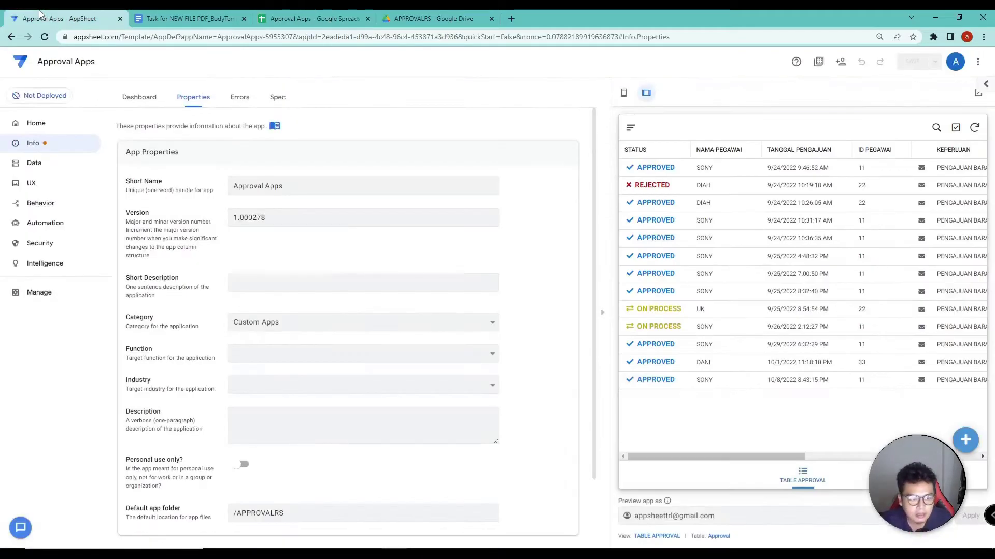
{"action": "left_click", "coordinate": [40, 164]}
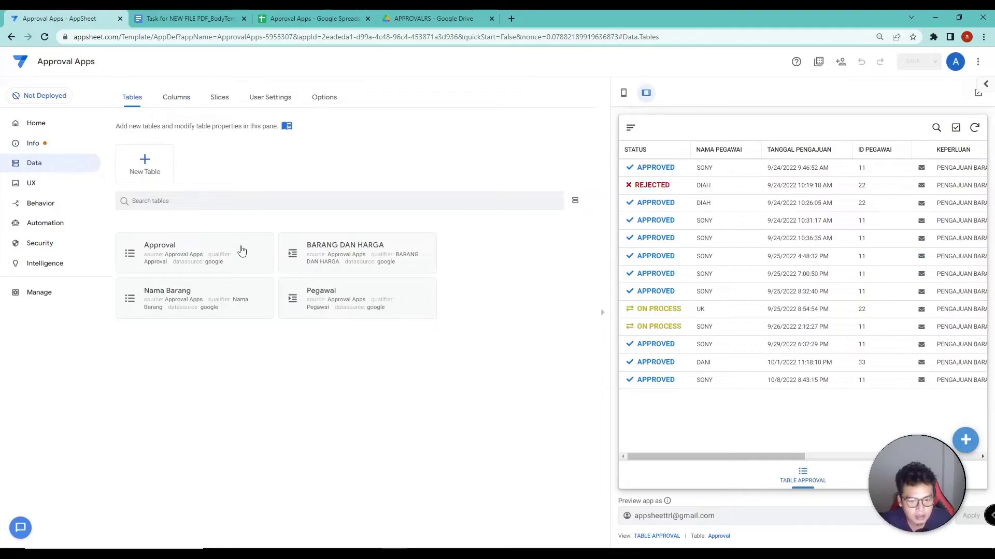
{"action": "left_click", "coordinate": [175, 251]}
{"action": "left_click", "coordinate": [436, 188]}
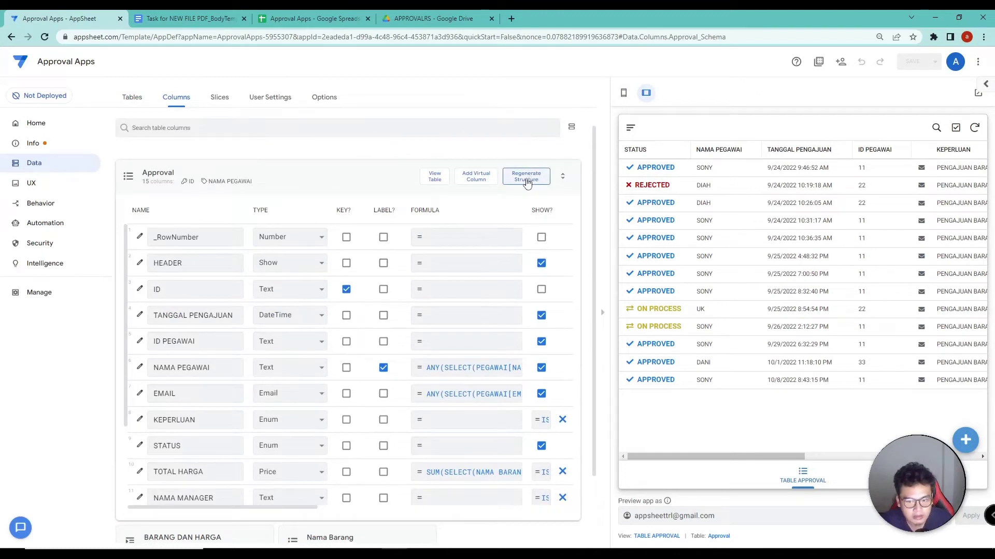
{"action": "left_click", "coordinate": [525, 179]}
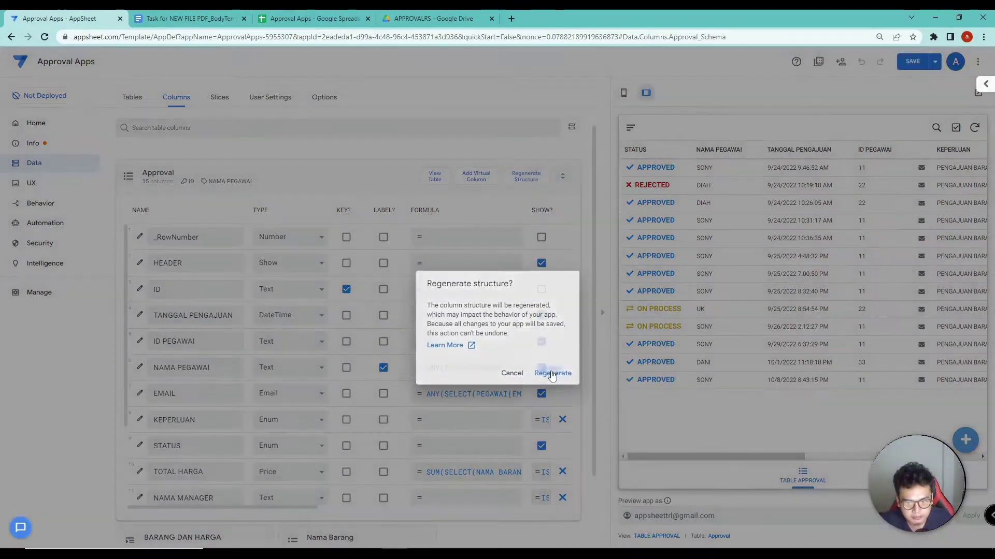
{"action": "left_click", "coordinate": [552, 374]}
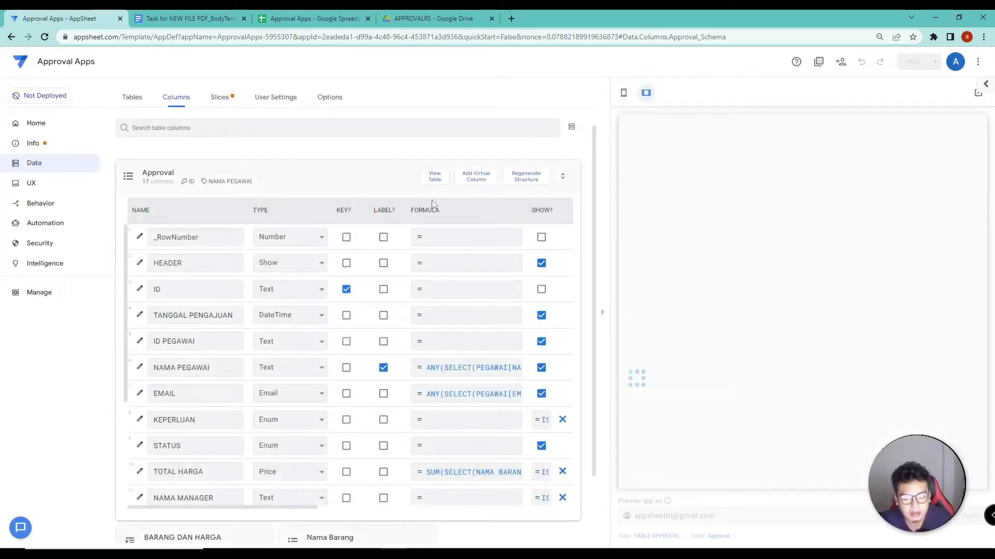
Set the app formula of the UPDATE PDF column in the Approval table to UNIQUEID()
{"action": "scroll", "coordinate": [300, 347], "scroll_direction": "down", "scroll_amount": 3}
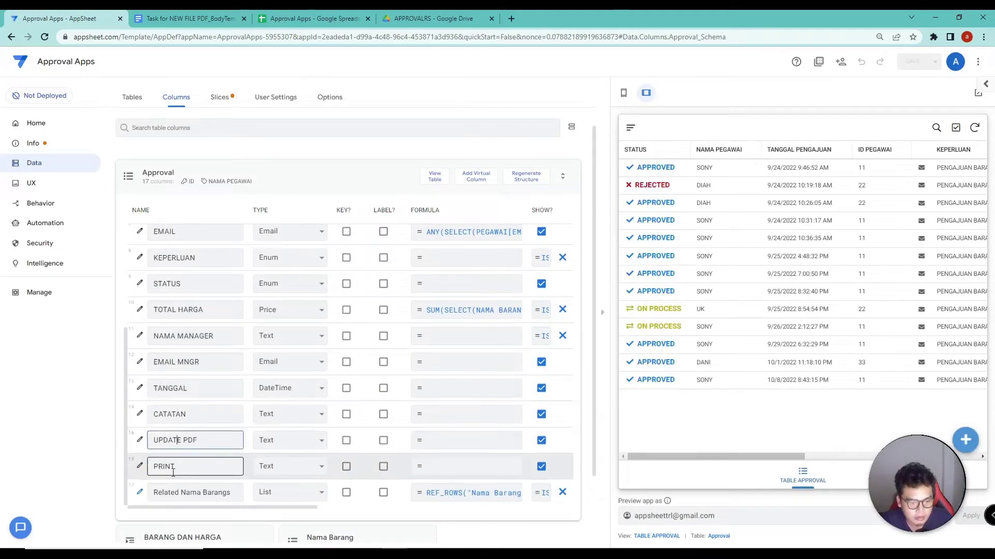
{"action": "left_click", "coordinate": [192, 444]}
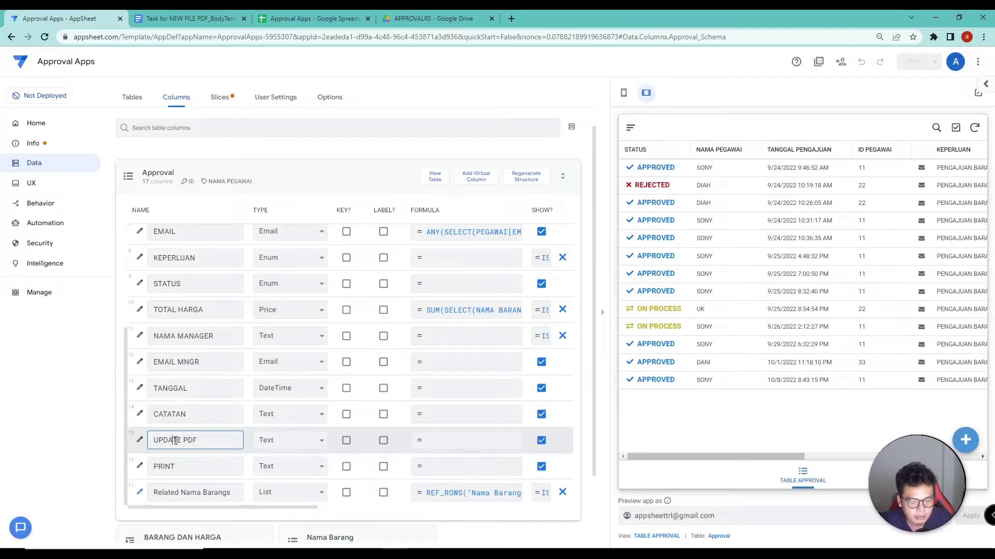
{"action": "left_click", "coordinate": [460, 442]}
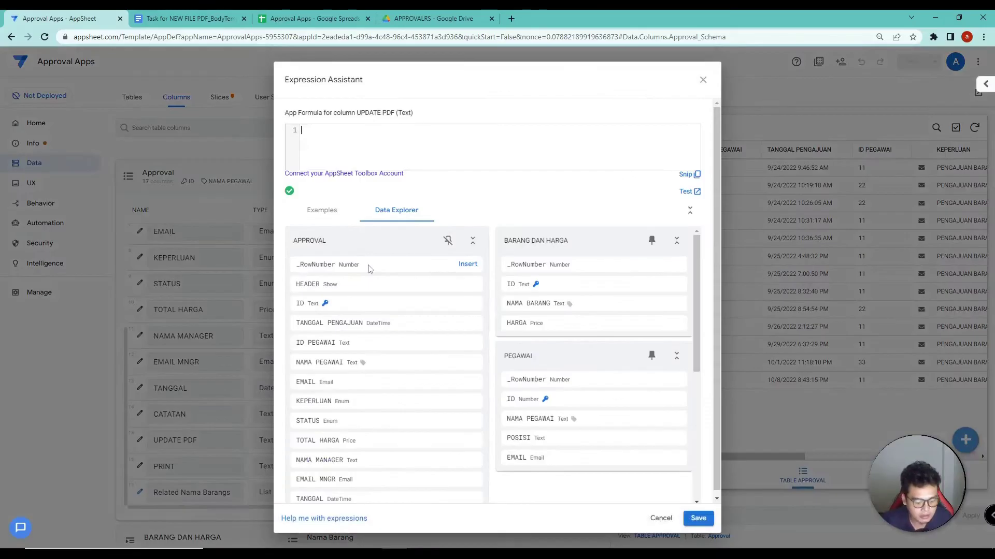
{"action": "type", "text": "UNIQUEID()"}
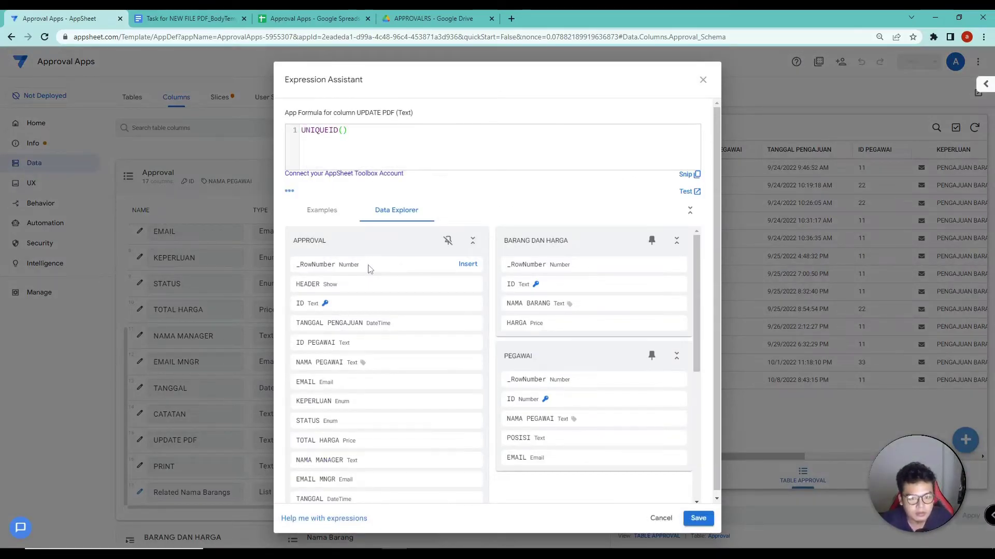
{"action": "left_click", "coordinate": [698, 518]}
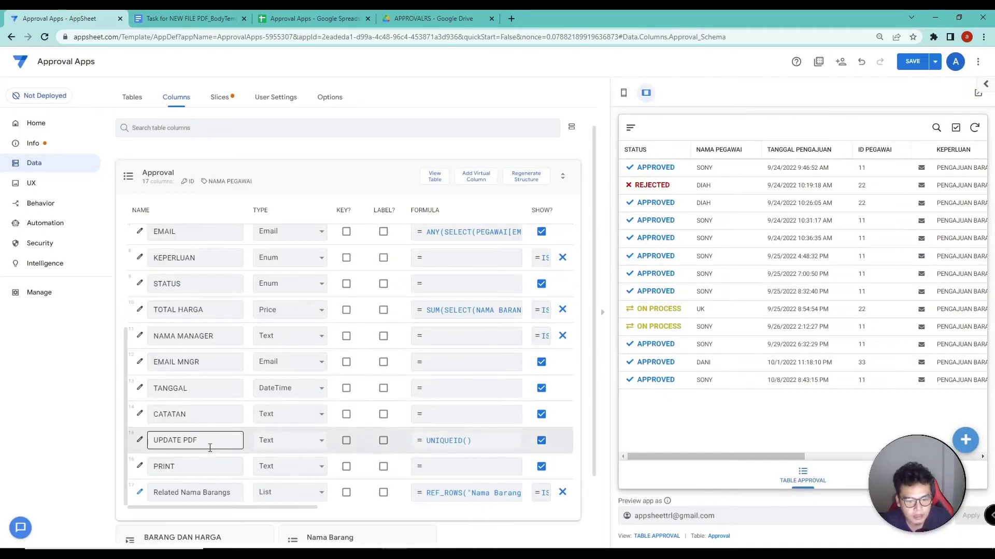
Set the PRINT column's type to File and save the app
{"action": "left_click", "coordinate": [191, 467]}
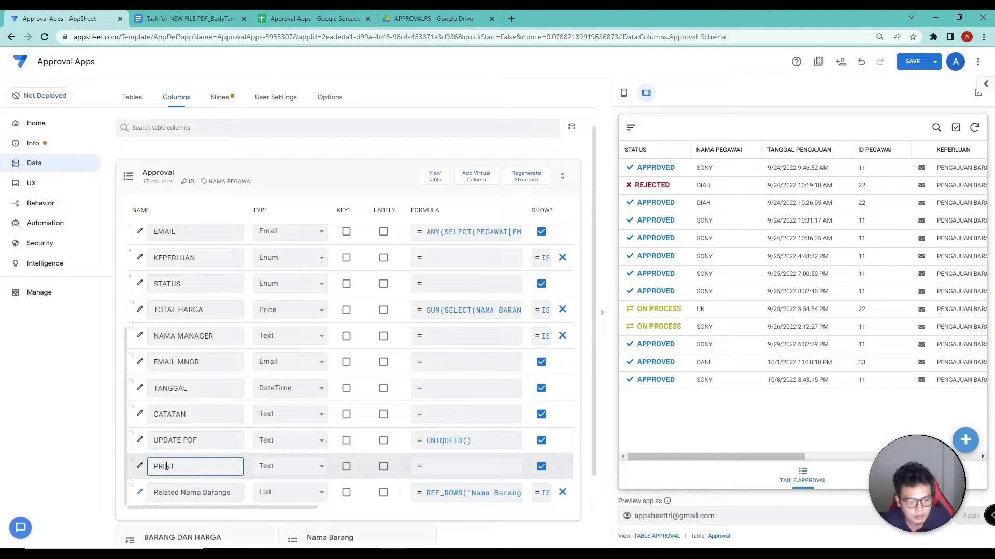
{"action": "left_click", "coordinate": [279, 470]}
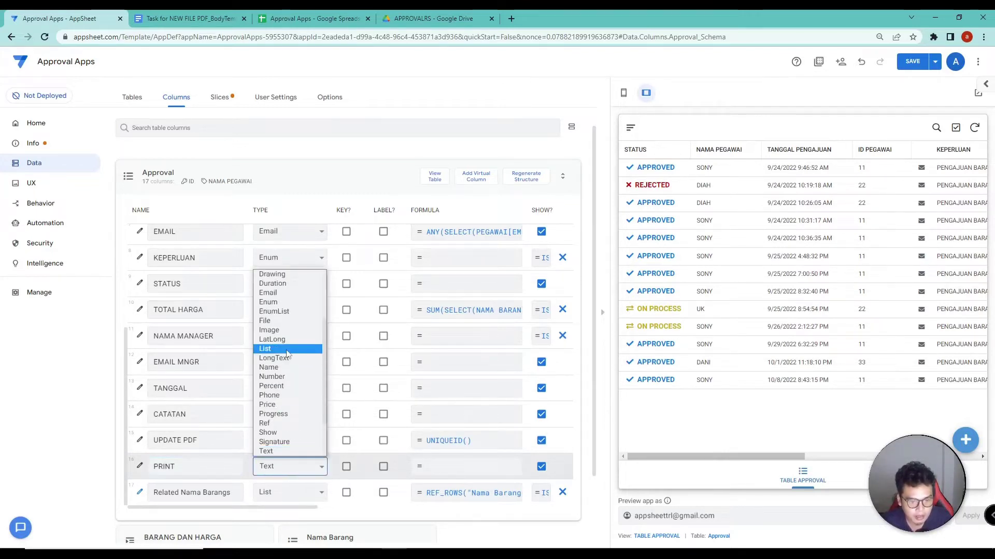
{"action": "left_click", "coordinate": [266, 322]}
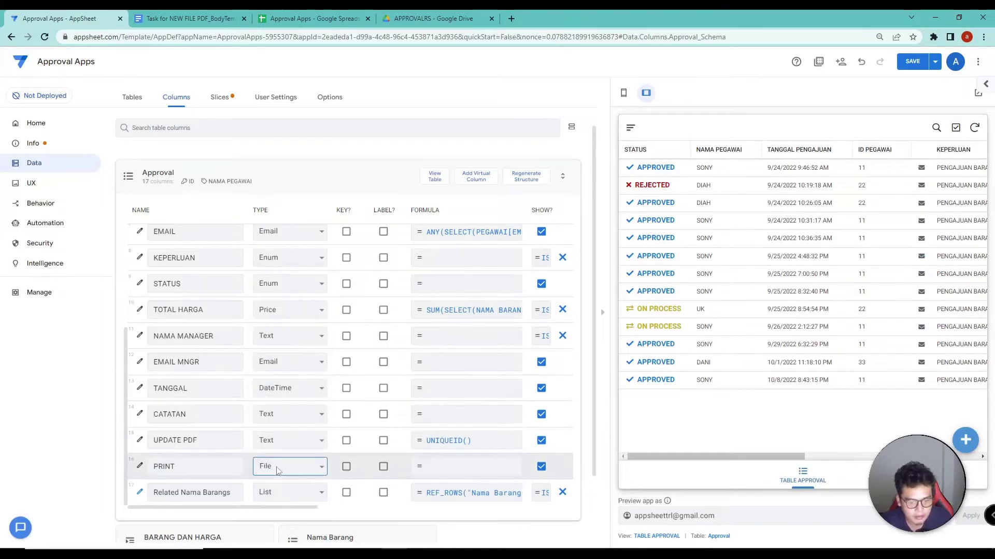
{"action": "left_click", "coordinate": [912, 61]}
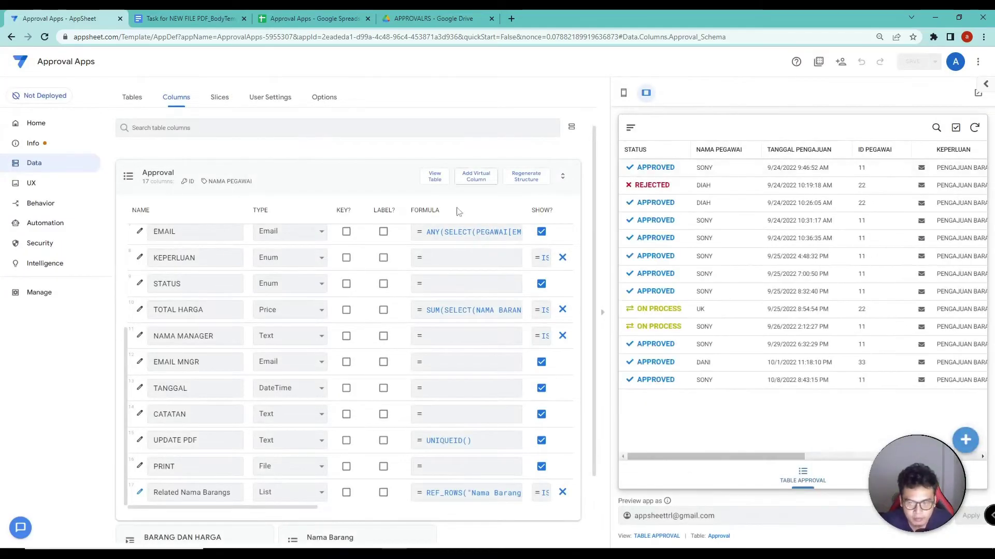
View the details of the last approval record in the app preview, then return to the table view
{"action": "left_click", "coordinate": [811, 381]}
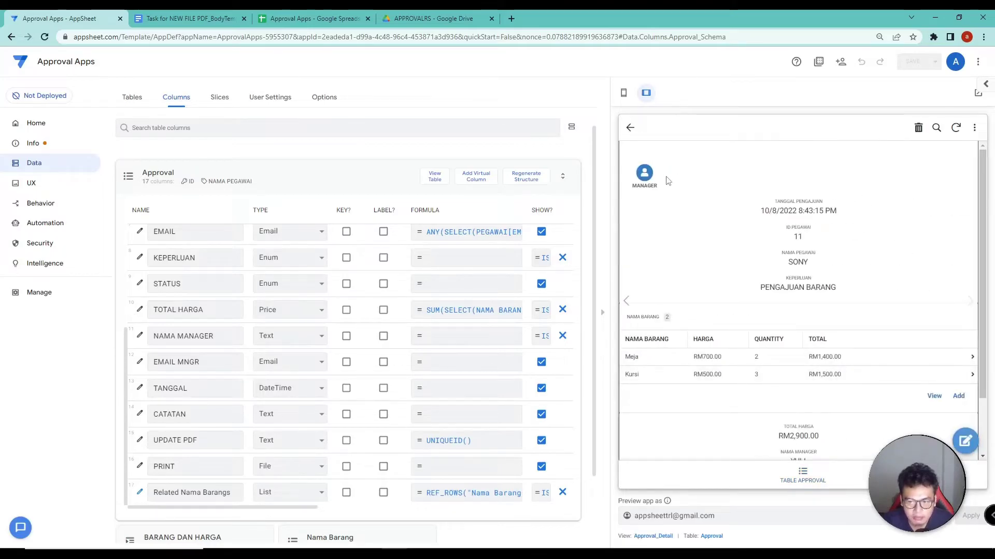
{"action": "scroll", "coordinate": [712, 213], "scroll_direction": "down", "scroll_amount": 1}
{"action": "scroll", "coordinate": [713, 213], "scroll_direction": "up", "scroll_amount": 1}
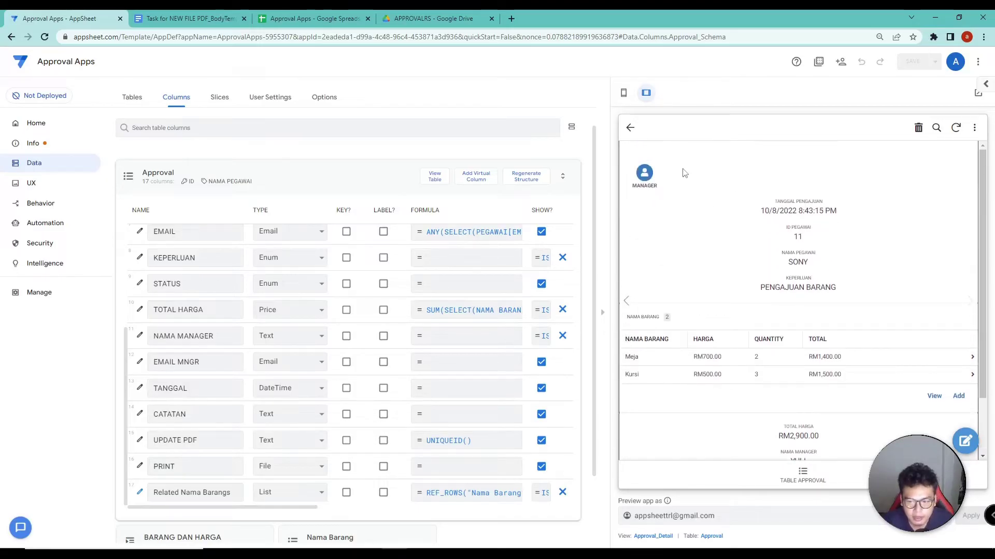
{"action": "left_click", "coordinate": [629, 127]}
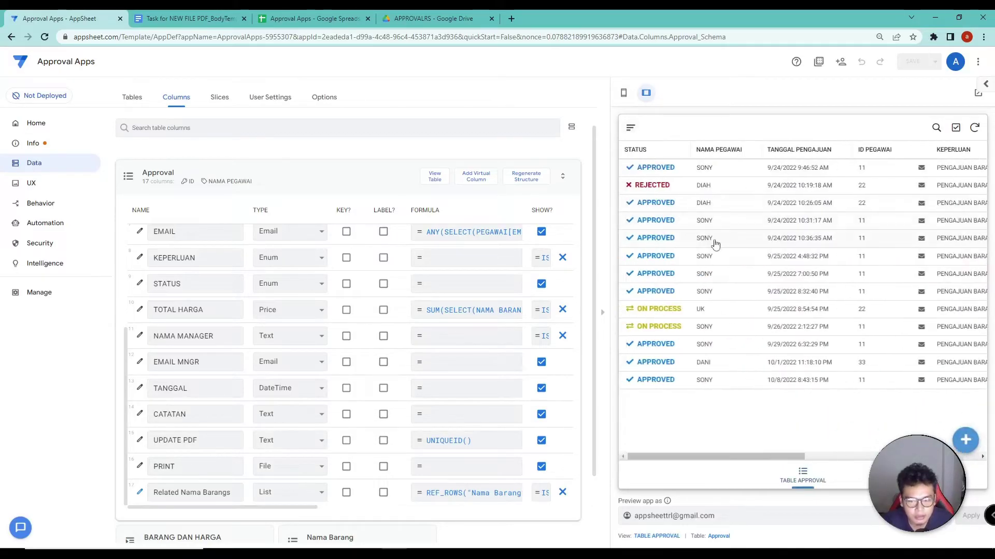
Create a custom automation bot named PRINT PDF
{"action": "left_click", "coordinate": [34, 224]}
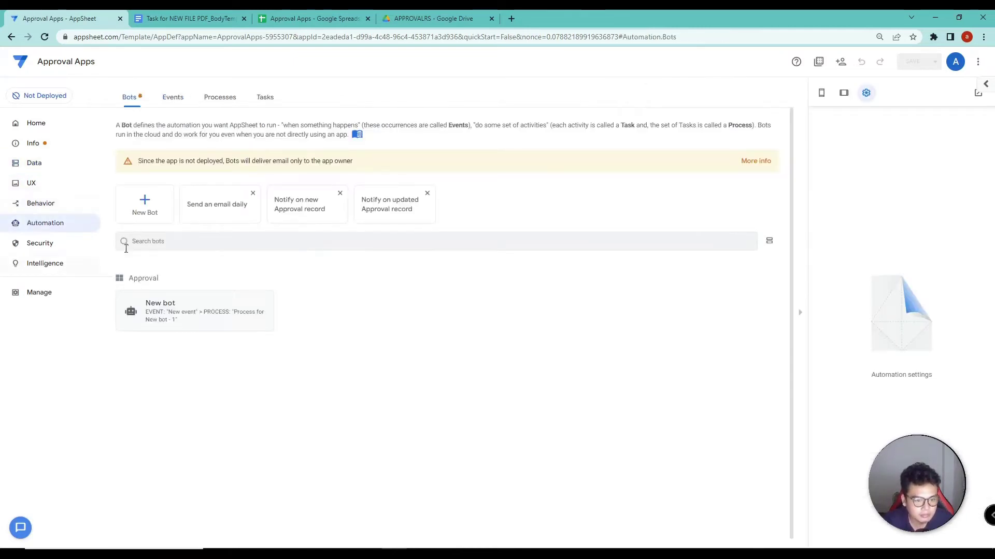
{"action": "left_click", "coordinate": [147, 200]}
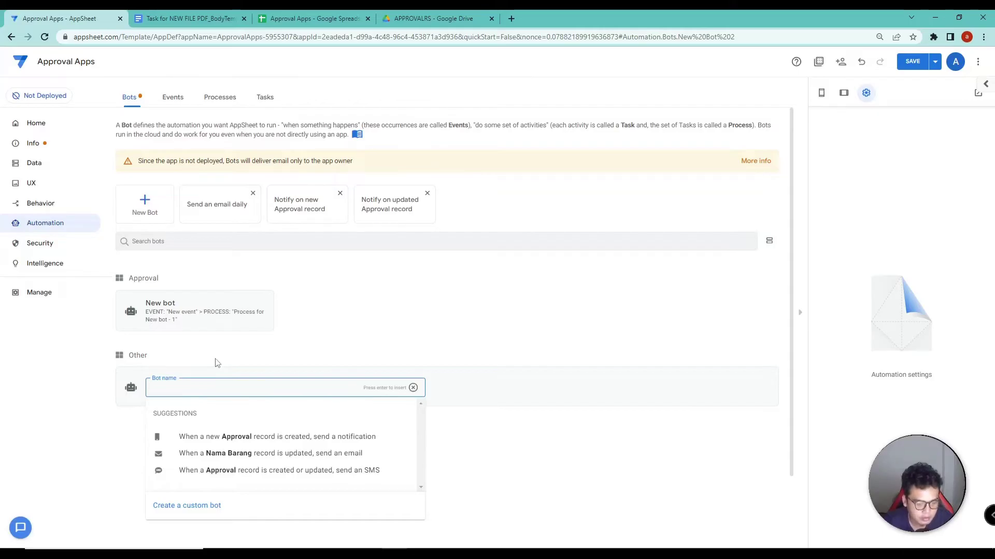
{"action": "type", "text": "PRINT PDF"}
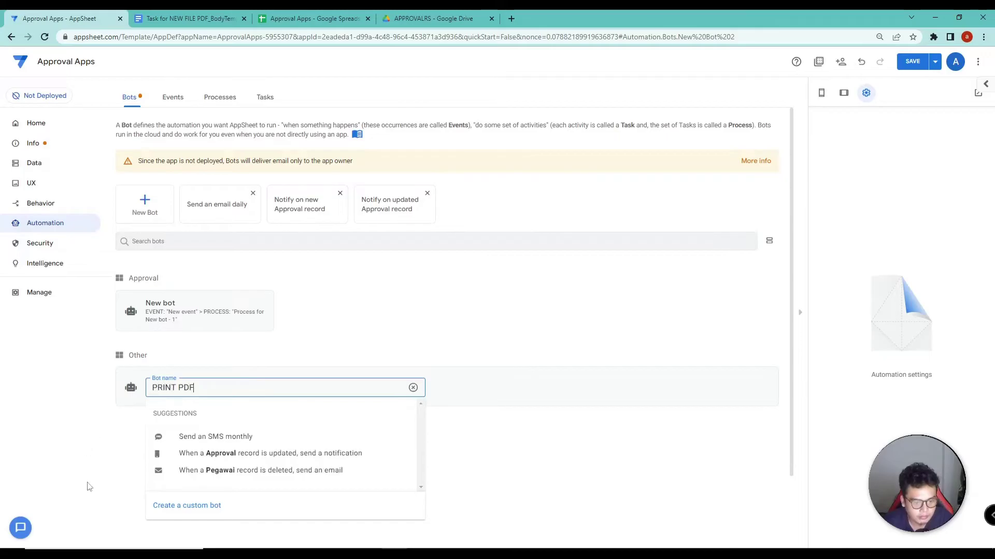
{"action": "left_click", "coordinate": [175, 506]}
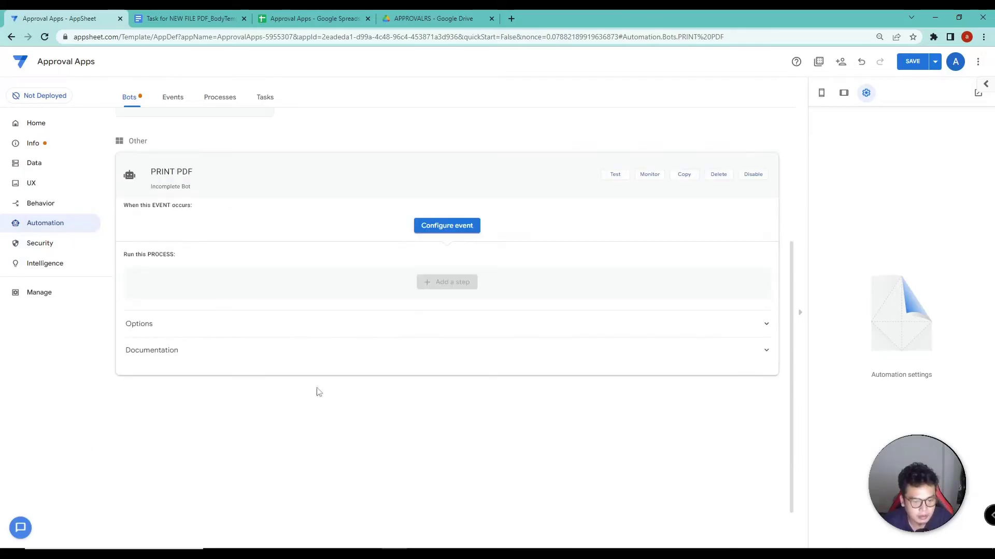
Add a data change event to the PRINT PDF bot that triggers on adds and updates in the Approval table
{"action": "left_click", "coordinate": [451, 229]}
{"action": "left_click", "coordinate": [378, 346]}
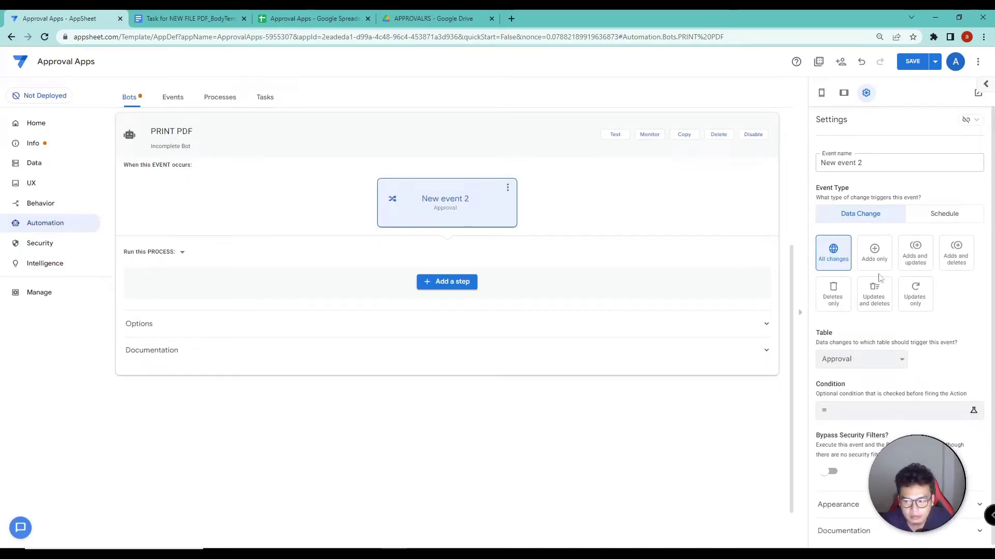
{"action": "left_click", "coordinate": [916, 264]}
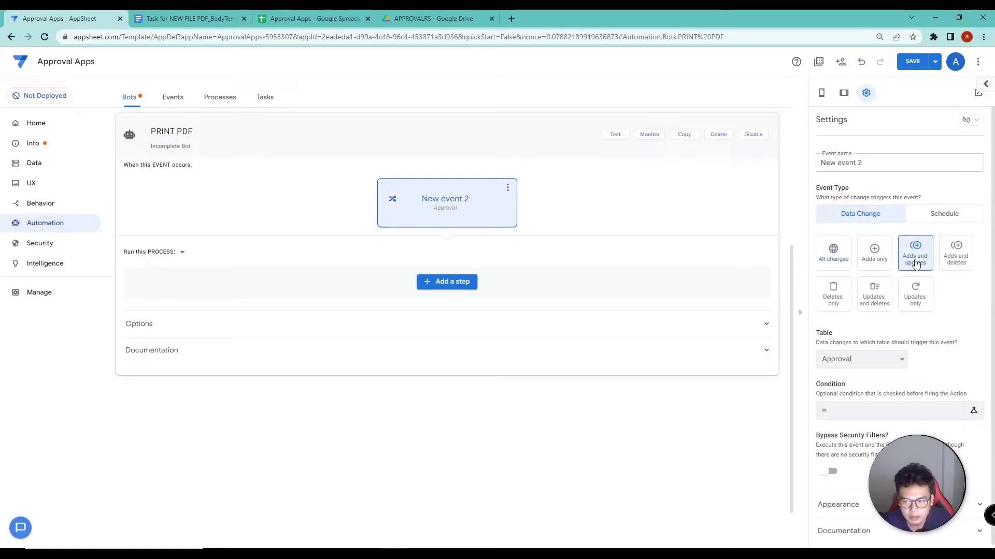
{"action": "scroll", "coordinate": [763, 369], "scroll_direction": "down", "scroll_amount": 1}
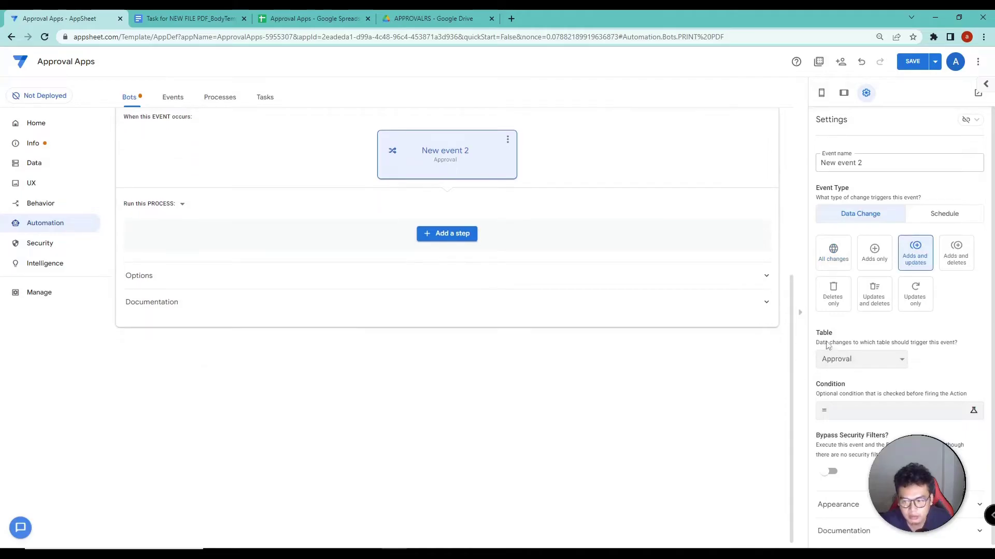
{"action": "scroll", "coordinate": [872, 397], "scroll_direction": "down", "scroll_amount": 1}
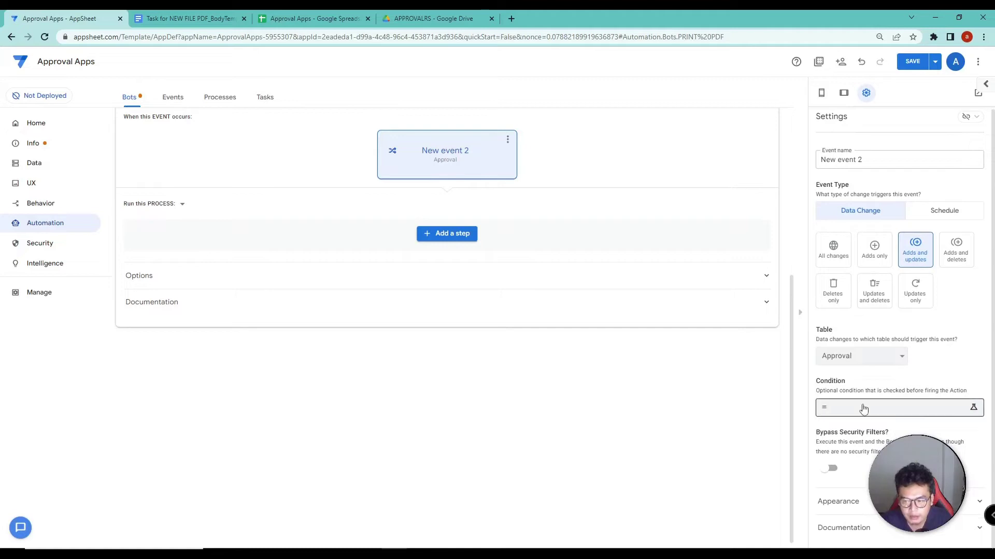
Set the event's condition to [_thisrow_before].[UPDATE PDF]<>[_thisrow_after].[UPDATE PDF], copied from the Notepad notes, and save the expression
{"action": "key", "text": "alt+Tab"}
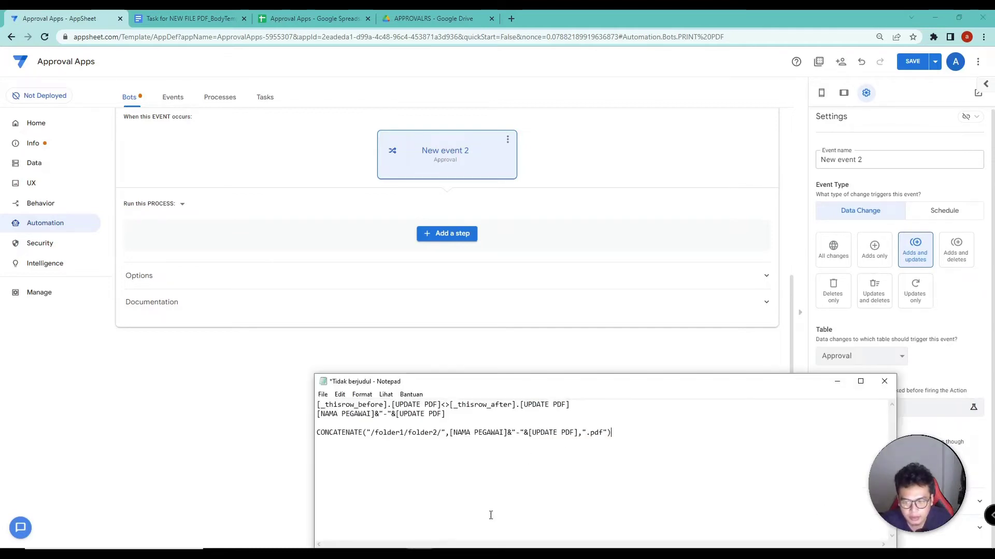
{"action": "left_click_drag", "start_coordinate": [583, 409], "coordinate": [276, 400]}
{"action": "key", "text": "ctrl+c"}
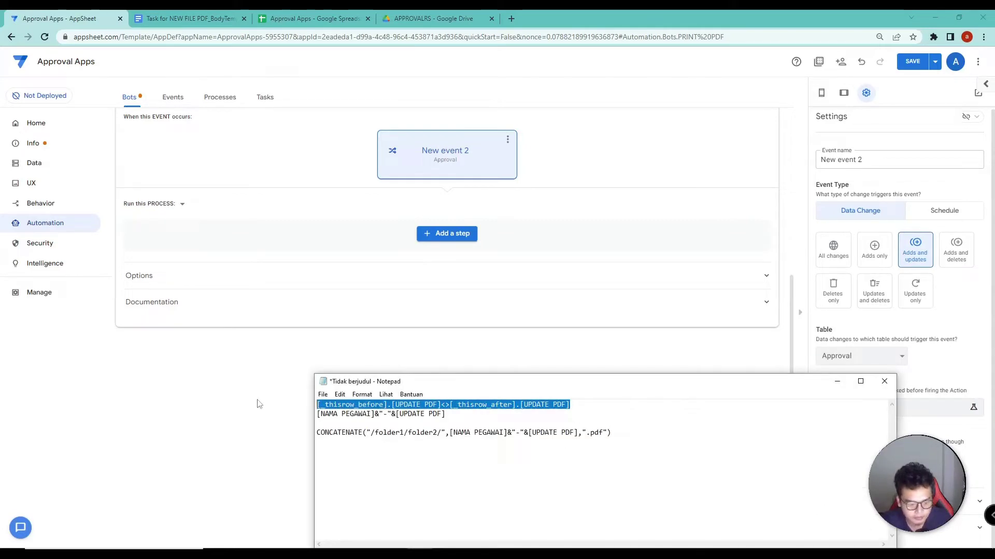
{"action": "left_click", "coordinate": [952, 355]}
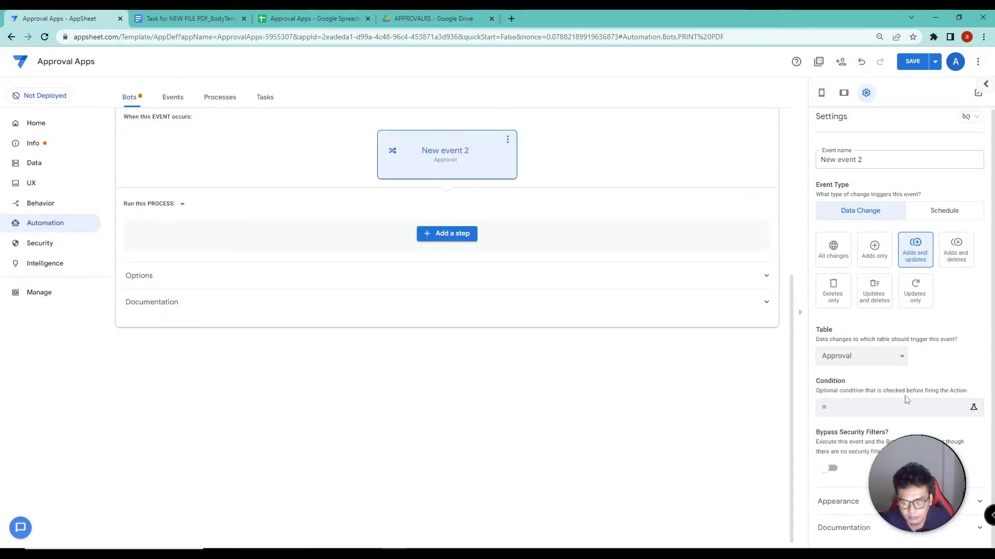
{"action": "left_click", "coordinate": [892, 413]}
{"action": "key", "text": "ctrl+v"}
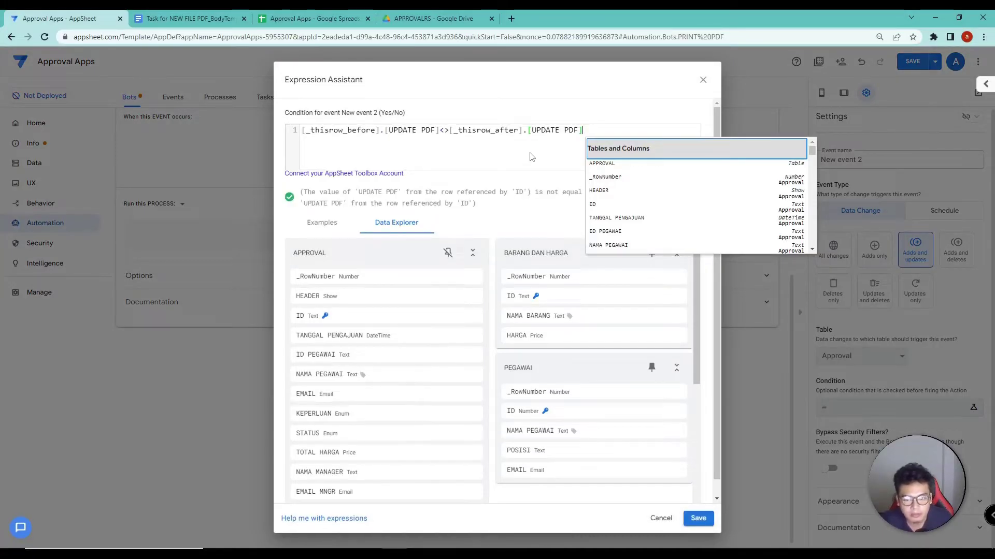
{"action": "left_click", "coordinate": [450, 132]}
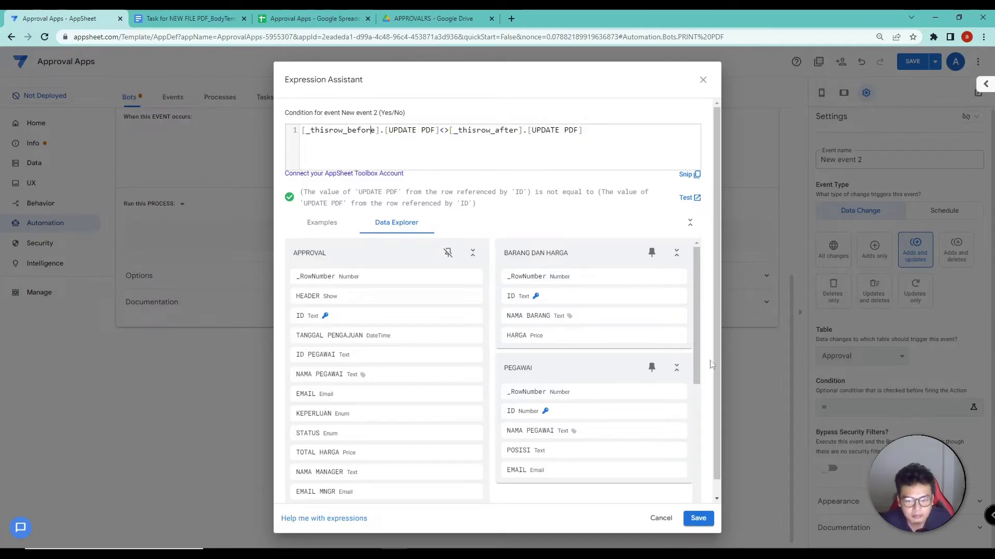
{"action": "left_click", "coordinate": [697, 518]}
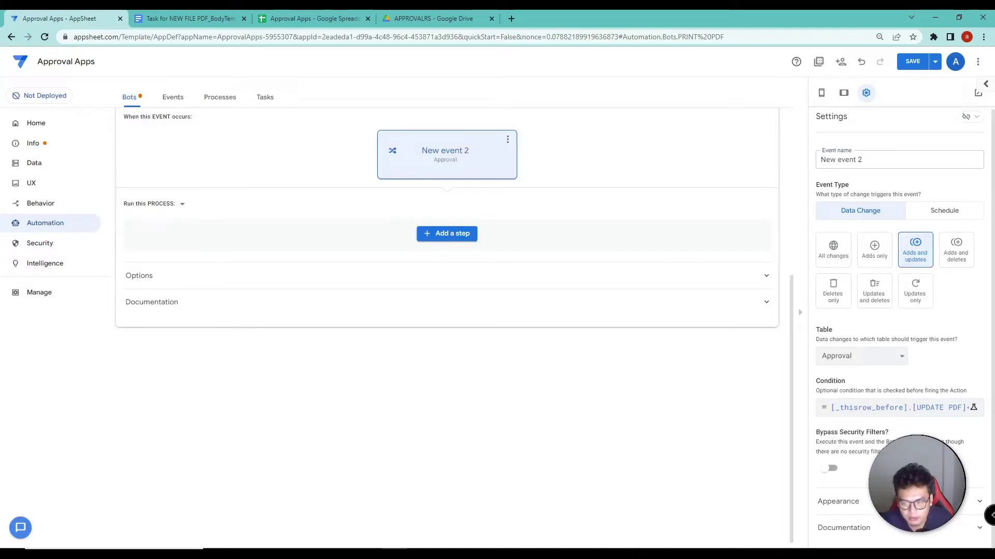
Add a custom step to the bot's process and set its task to create a new file
{"action": "left_click", "coordinate": [458, 243]}
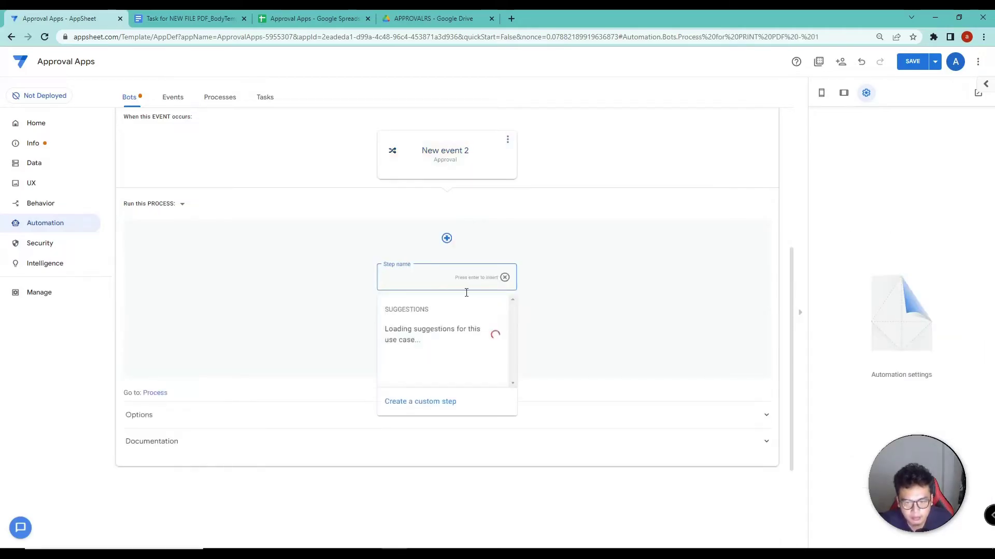
{"action": "left_click", "coordinate": [425, 403]}
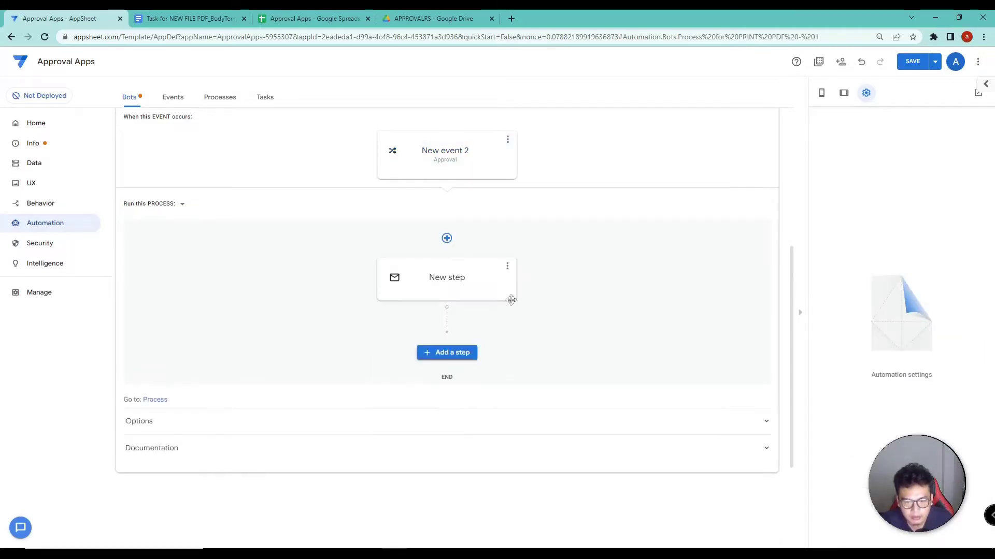
{"action": "left_click", "coordinate": [464, 288]}
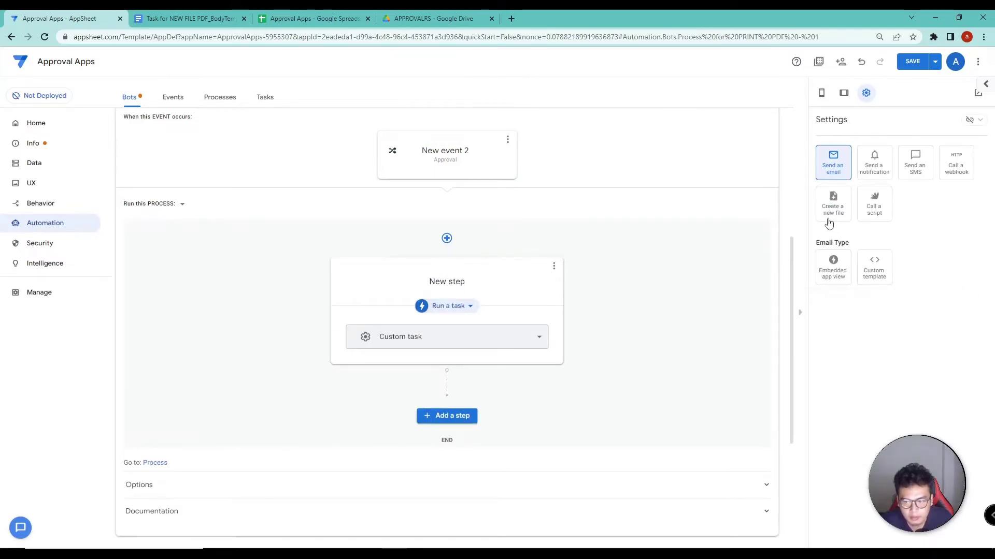
{"action": "left_click", "coordinate": [835, 214]}
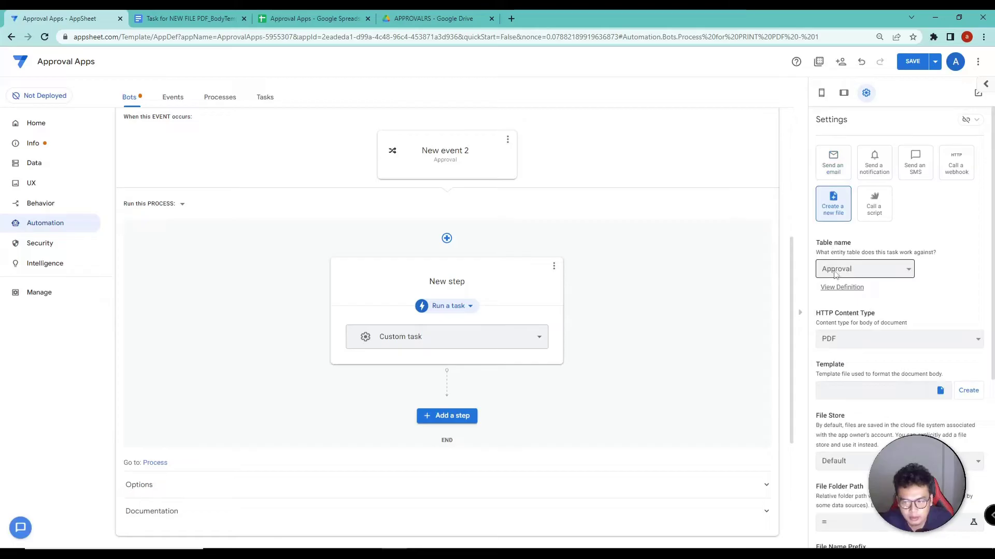
Create a template for the new file task and view the generated template document in Google Docs
{"action": "scroll", "coordinate": [907, 314], "scroll_direction": "down", "scroll_amount": 2}
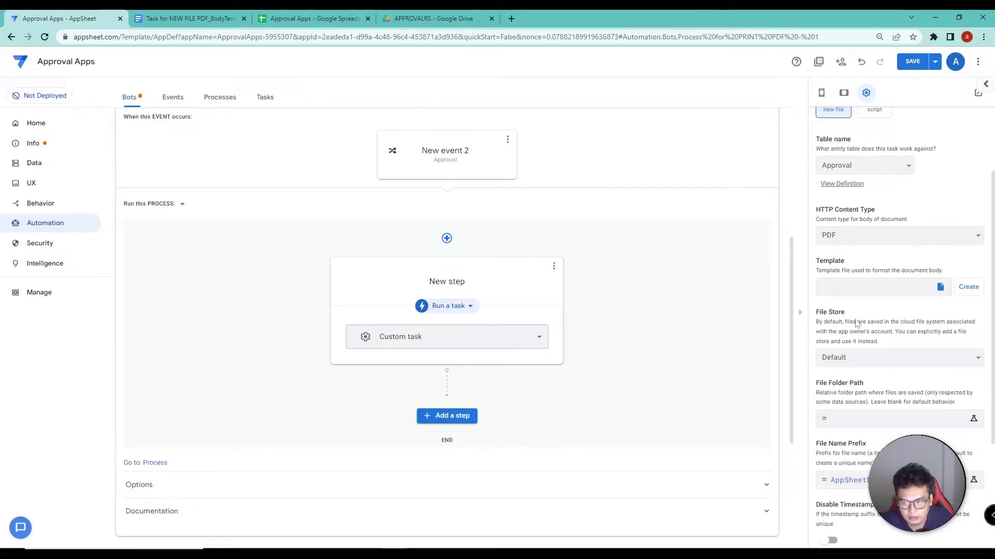
{"action": "left_click", "coordinate": [967, 288]}
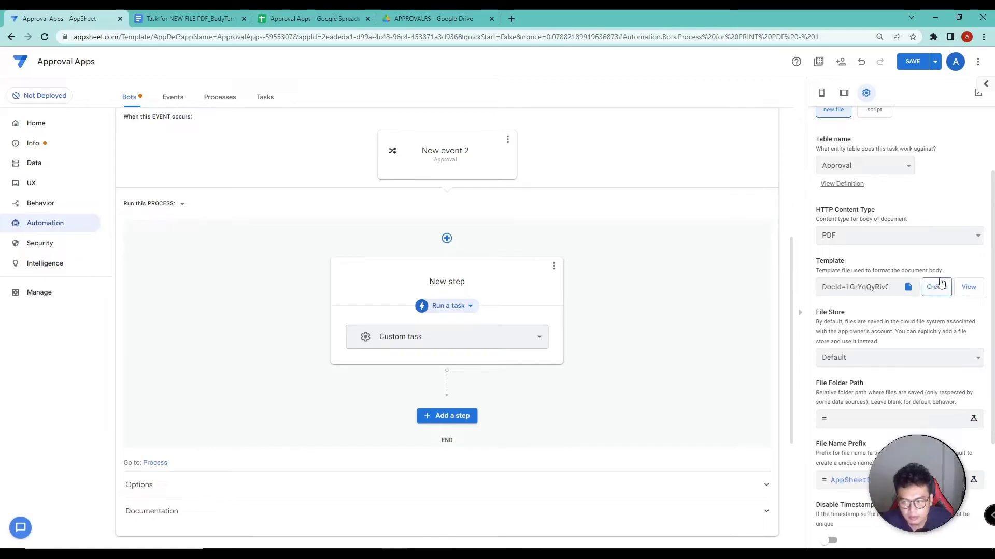
{"action": "left_click", "coordinate": [968, 288]}
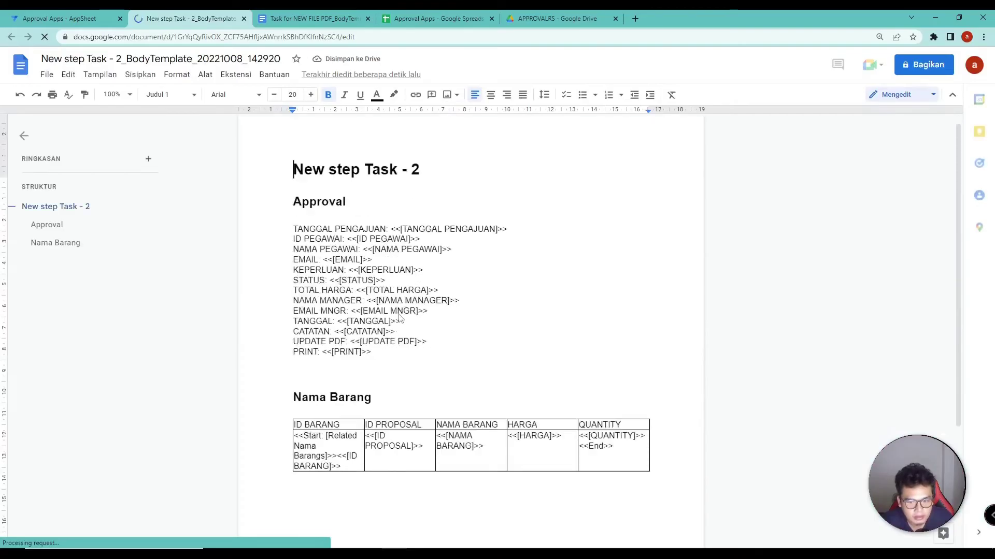
{"action": "scroll", "coordinate": [399, 318], "scroll_direction": "down", "scroll_amount": 2}
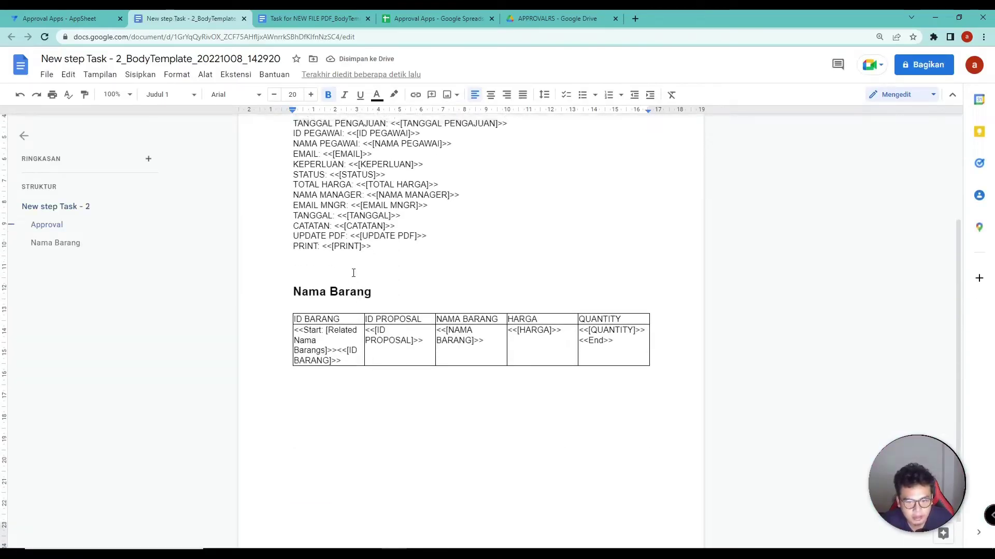
{"action": "scroll", "coordinate": [353, 273], "scroll_direction": "up", "scroll_amount": 2}
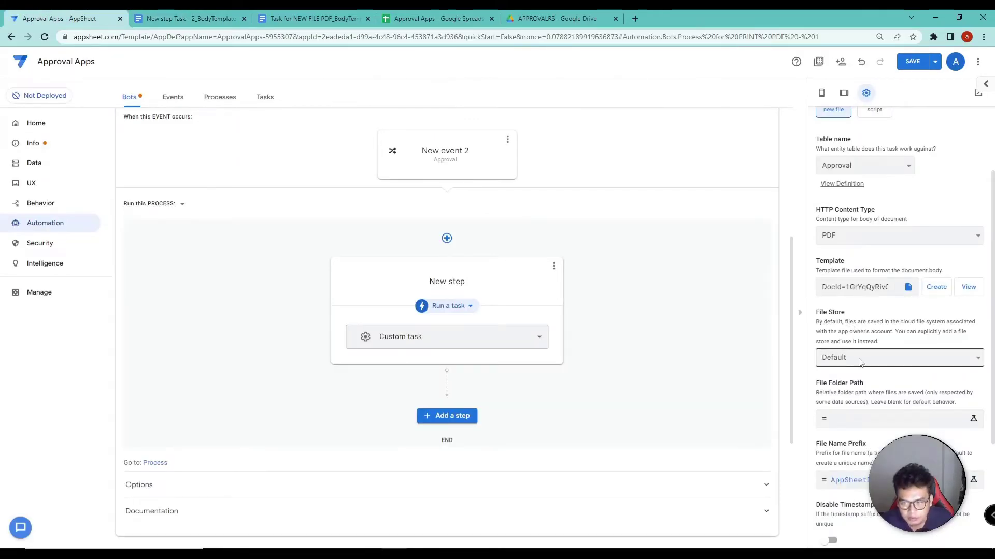
Return to the file task's settings in AppSheet and choose Default as the File Store
{"action": "scroll", "coordinate": [860, 363], "scroll_direction": "down", "scroll_amount": 2}
{"action": "left_click", "coordinate": [887, 256]}
{"action": "left_click", "coordinate": [860, 264]}
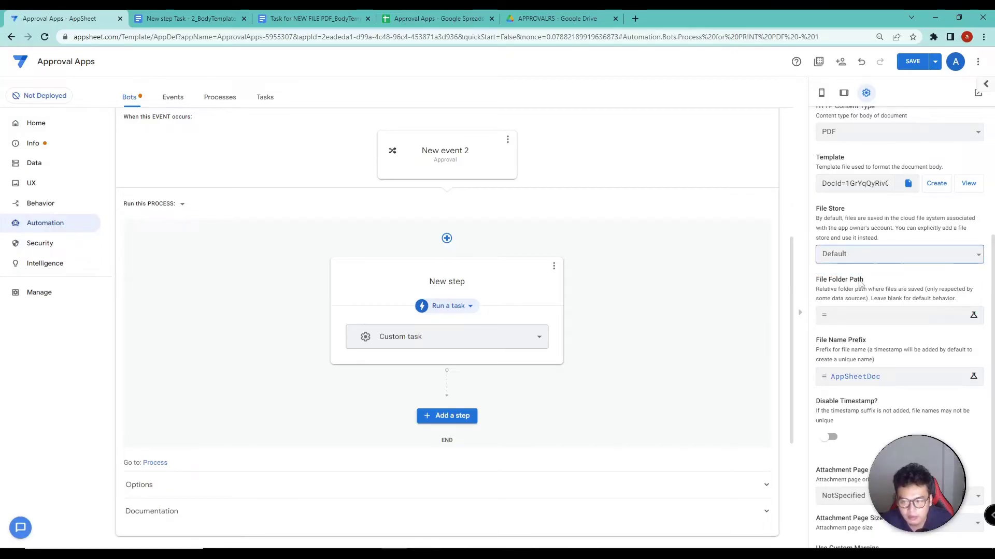
Copy the filepegawai folder's name from Google Drive and save it as the task's File Folder Path in AppSheet
{"action": "left_click", "coordinate": [864, 317]}
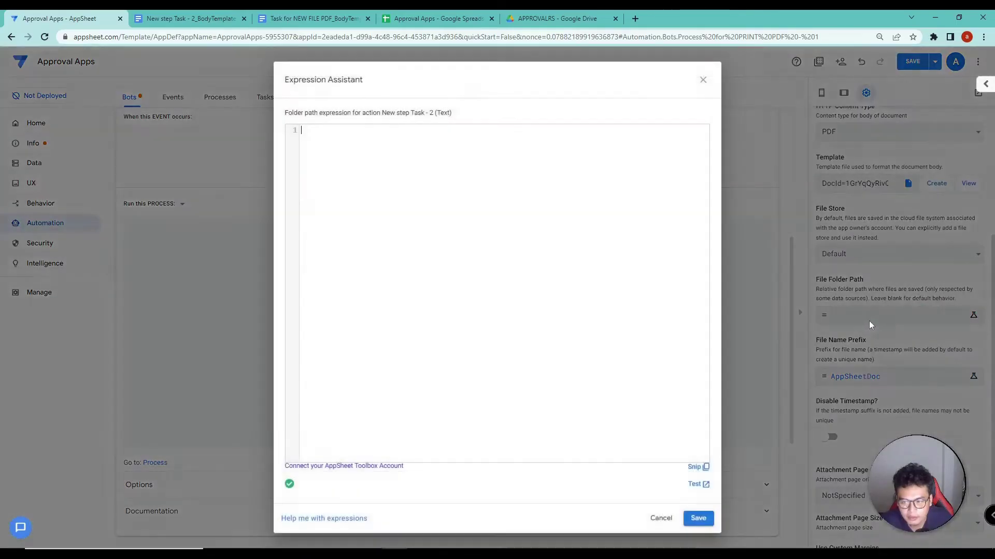
{"action": "left_click", "coordinate": [404, 164]}
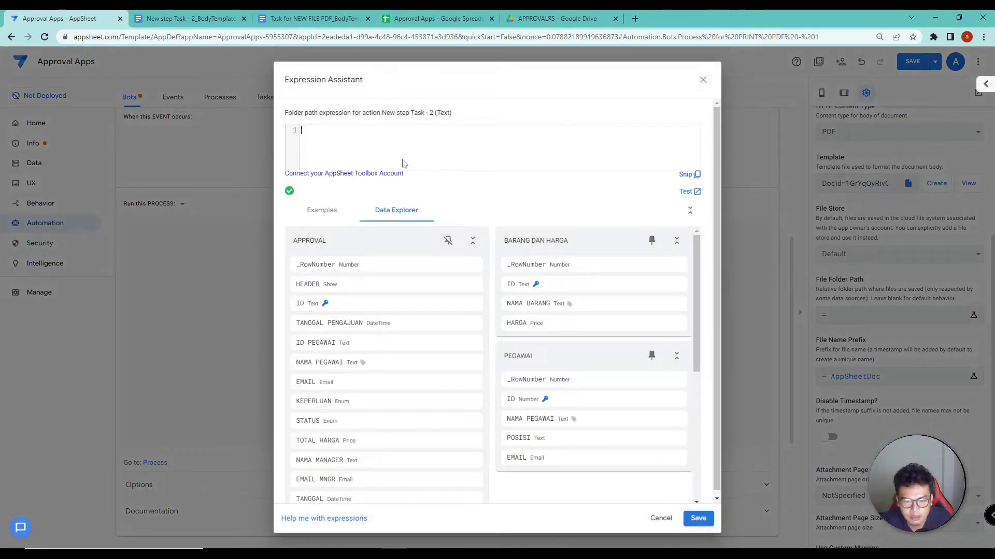
{"action": "left_click", "coordinate": [542, 19]}
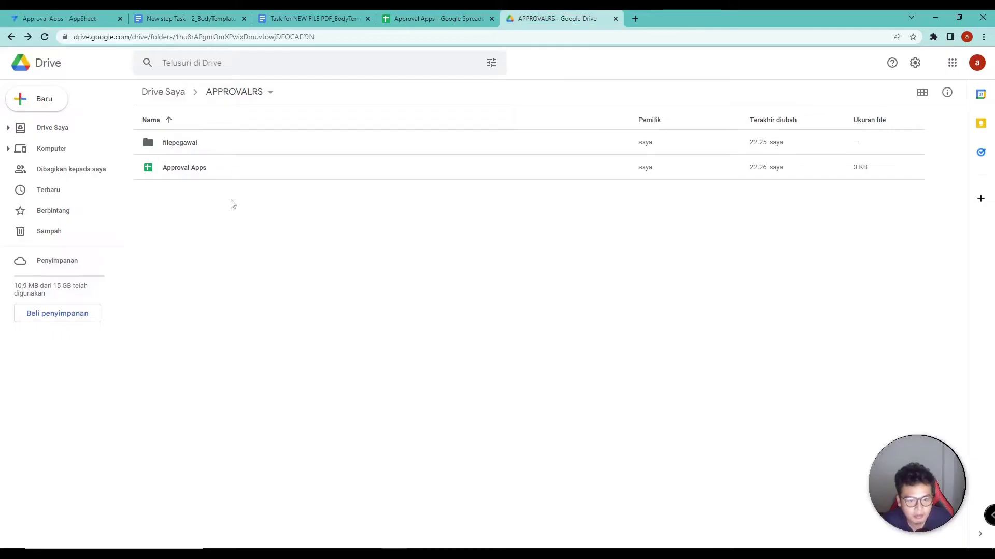
{"action": "right_click", "coordinate": [184, 142]}
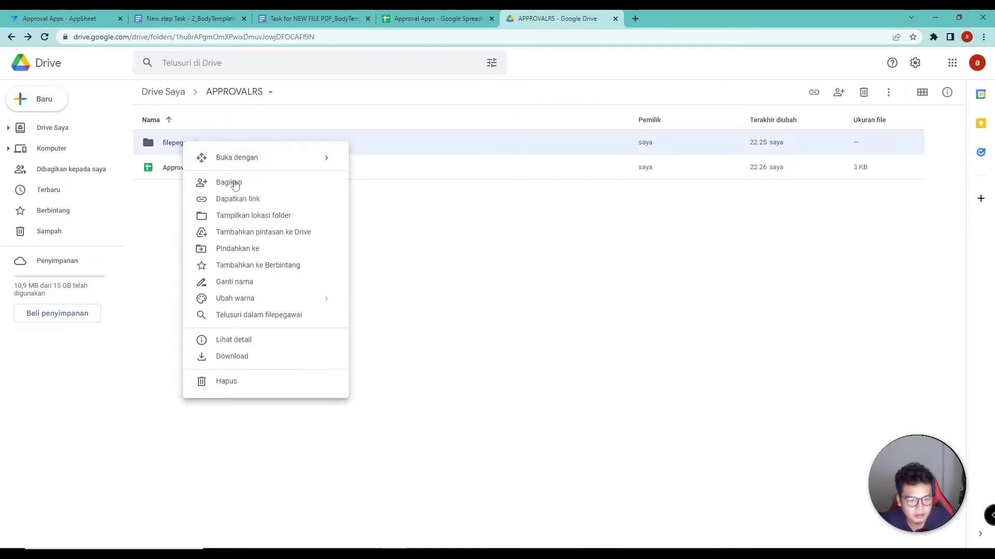
{"action": "left_click", "coordinate": [254, 286]}
{"action": "right_click", "coordinate": [439, 295]}
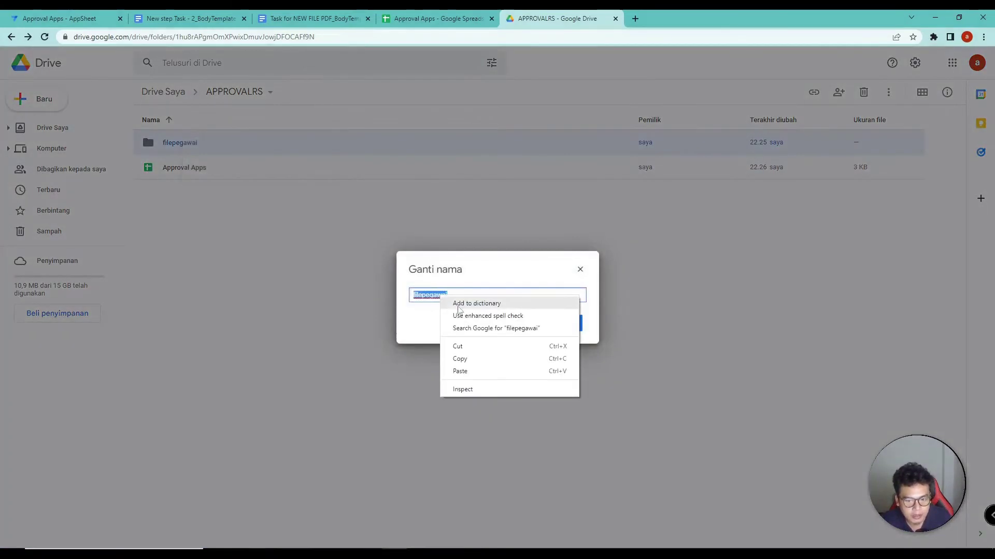
{"action": "left_click", "coordinate": [469, 357]}
{"action": "left_click", "coordinate": [109, 23]}
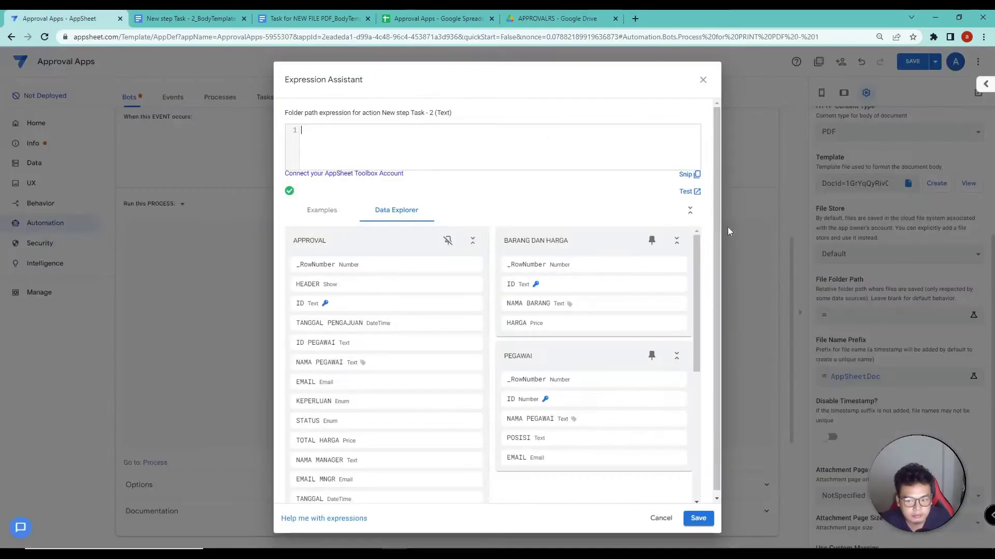
{"action": "left_click", "coordinate": [348, 154]}
{"action": "key", "text": "ctrl+v"}
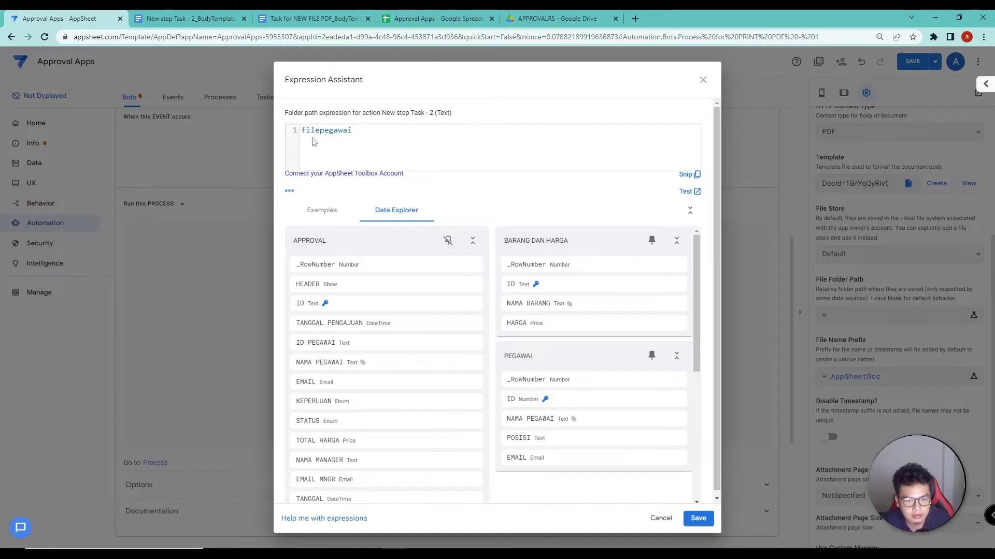
{"action": "left_click", "coordinate": [698, 519]}
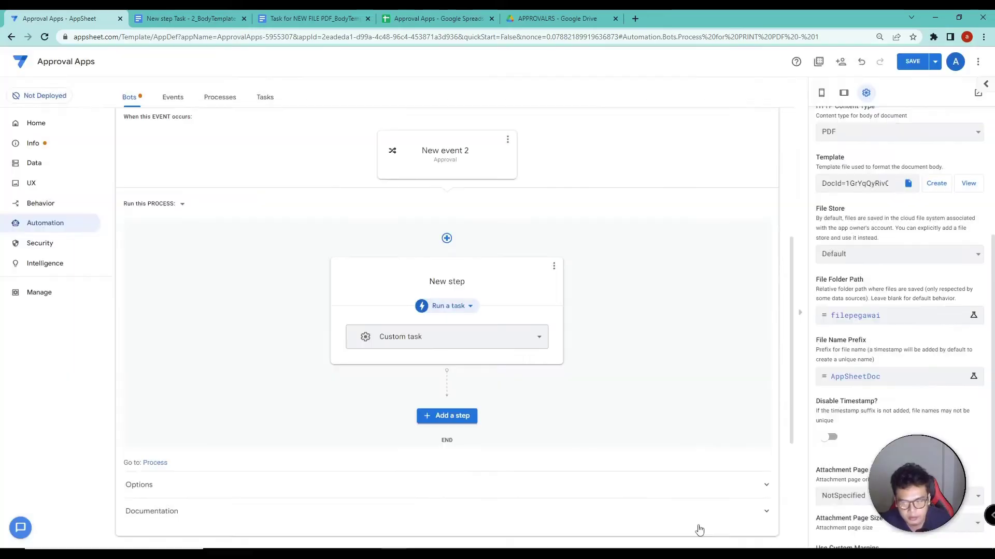
Replace the File Name Prefix expression with [NAMA PEGAWAI]&"-"&[UPDATE PDF], copied from the Notepad notes
{"action": "scroll", "coordinate": [860, 389], "scroll_direction": "down", "scroll_amount": 1}
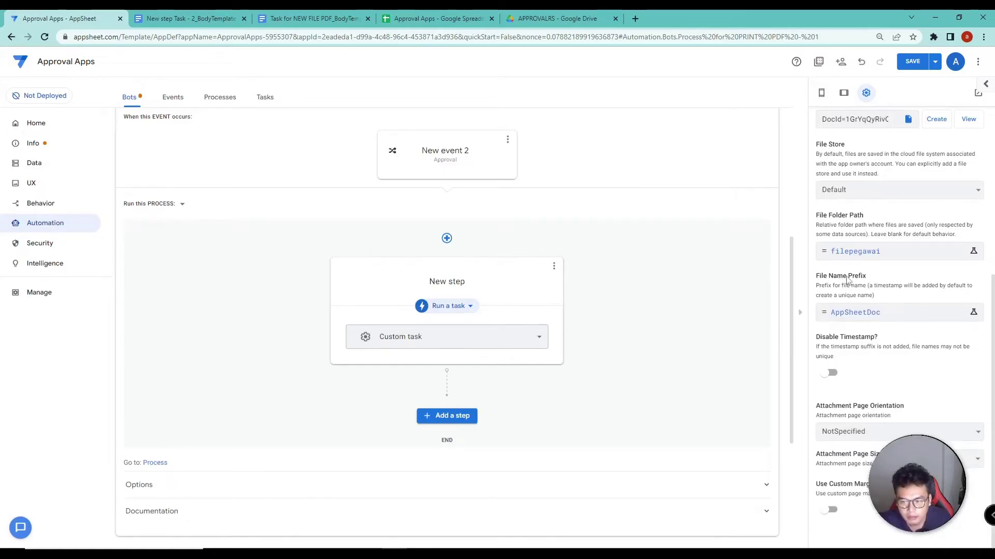
{"action": "key", "text": "alt+Tab"}
{"action": "left_click_drag", "start_coordinate": [445, 414], "coordinate": [291, 416]}
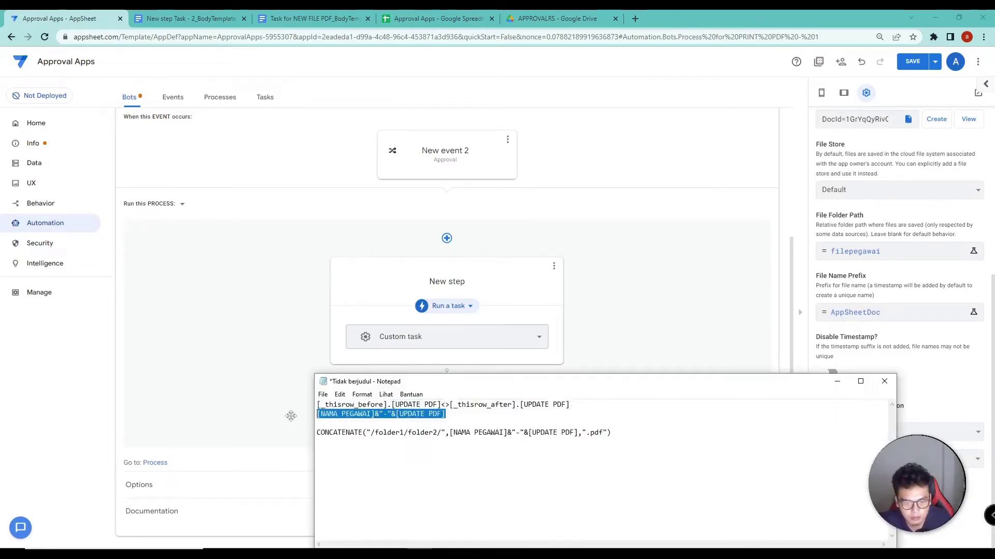
{"action": "left_click", "coordinate": [981, 388]}
{"action": "left_click", "coordinate": [901, 313]}
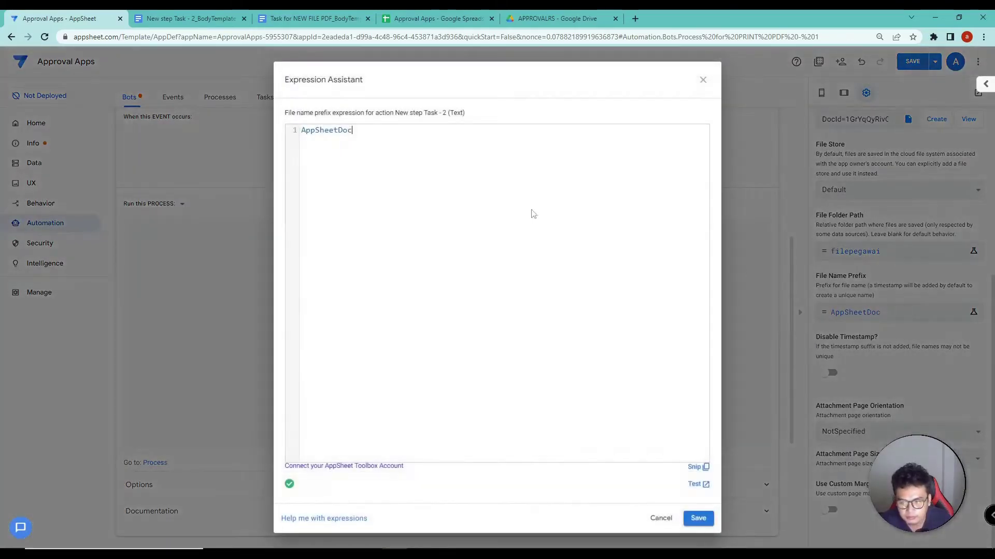
{"action": "left_click_drag", "start_coordinate": [397, 135], "coordinate": [260, 123]}
{"action": "key", "text": "ctrl+v"}
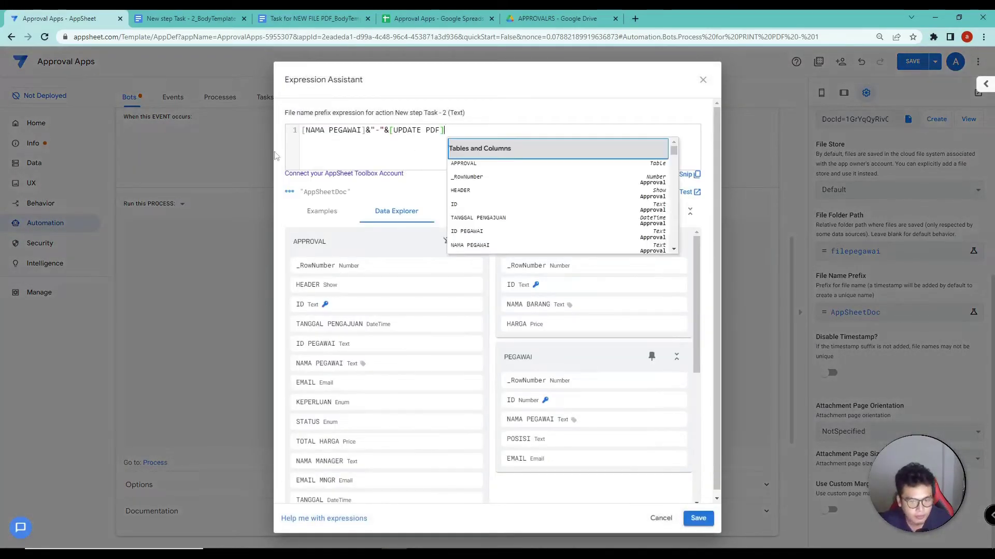
{"action": "left_click", "coordinate": [449, 131]}
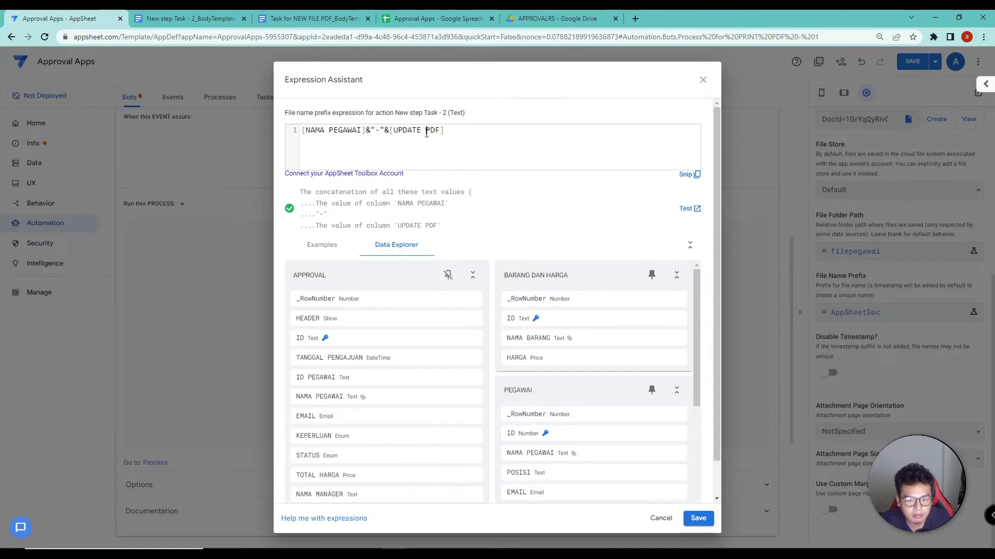
Review the NAMA PEGAWAI and UPDATE PDF columns in the Approval sheet, then return to the AppSheet expression
{"action": "left_click", "coordinate": [404, 18]}
{"action": "left_click_drag", "start_coordinate": [268, 153], "coordinate": [259, 283]}
{"action": "left_click_drag", "start_coordinate": [843, 150], "coordinate": [844, 283]}
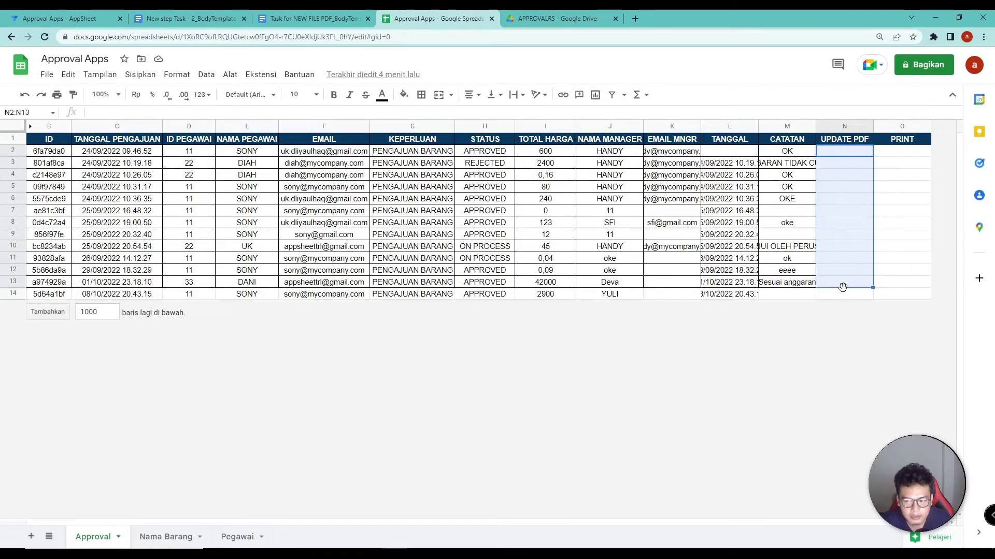
{"action": "left_click_drag", "start_coordinate": [238, 152], "coordinate": [241, 267]}
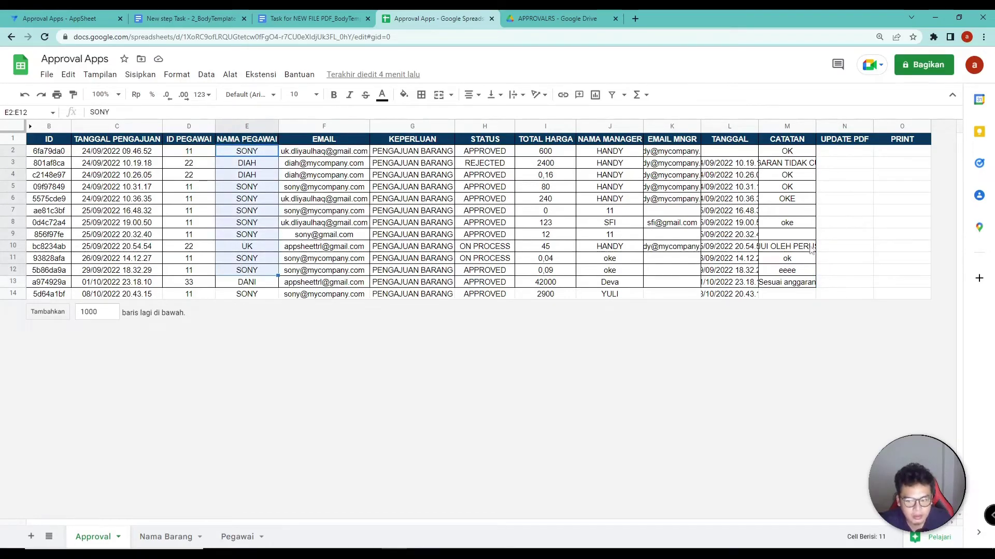
{"action": "left_click_drag", "start_coordinate": [842, 153], "coordinate": [847, 287]}
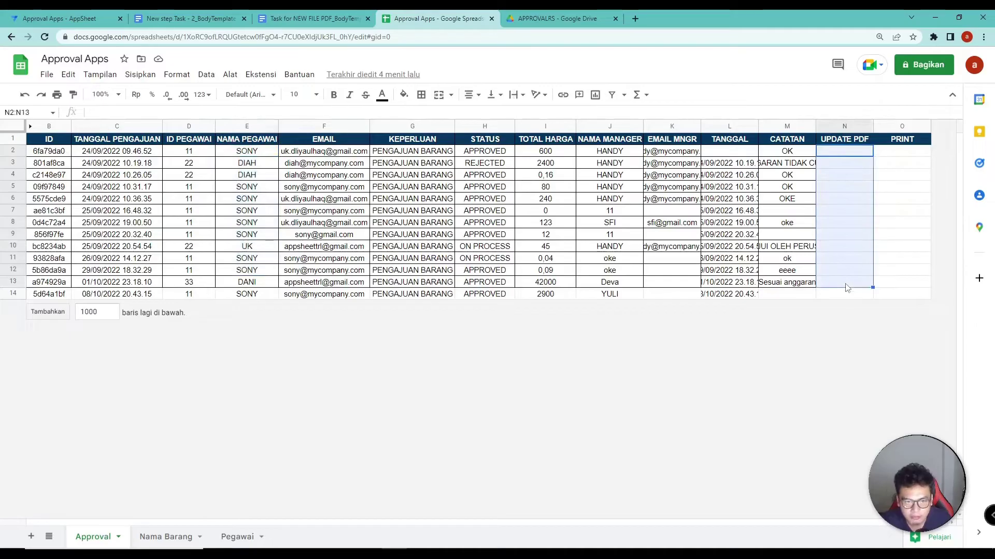
{"action": "left_click", "coordinate": [54, 19]}
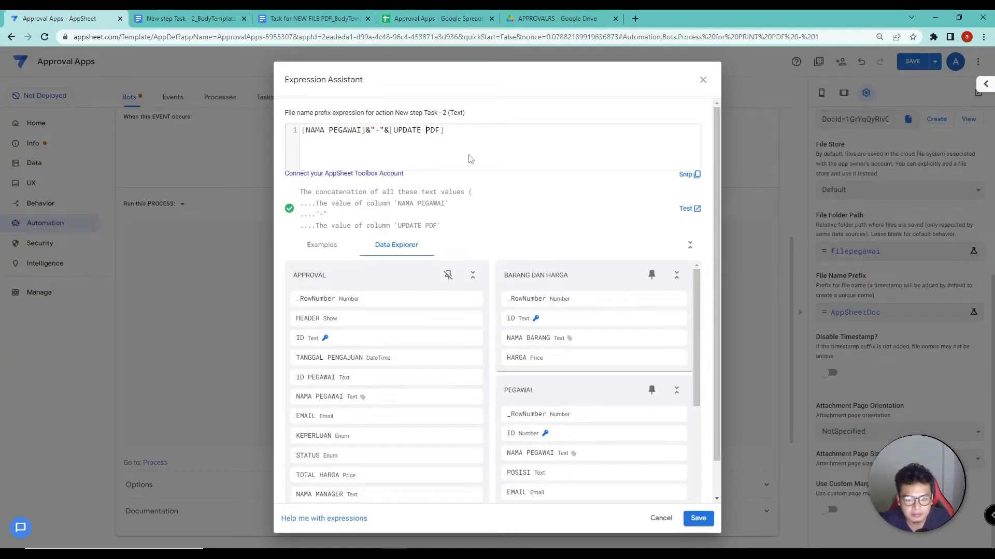
Save the file name prefix expression and turn on Disable Timestamp for the file task
{"action": "left_click", "coordinate": [696, 519]}
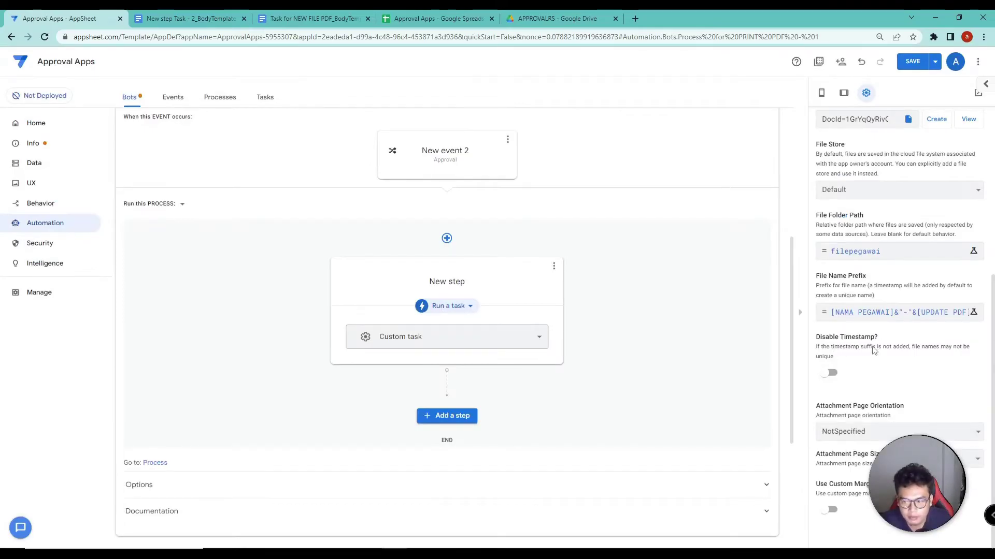
{"action": "left_click", "coordinate": [833, 373]}
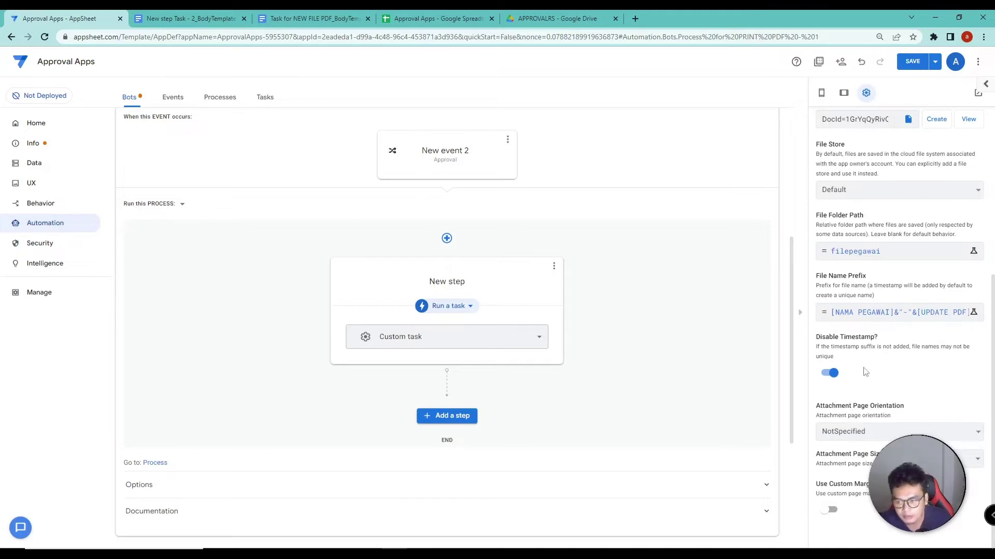
Switch to Google Drive, cancel the folder rename dialog, and return to AppSheet
{"action": "left_click", "coordinate": [542, 24]}
{"action": "left_click", "coordinate": [522, 324]}
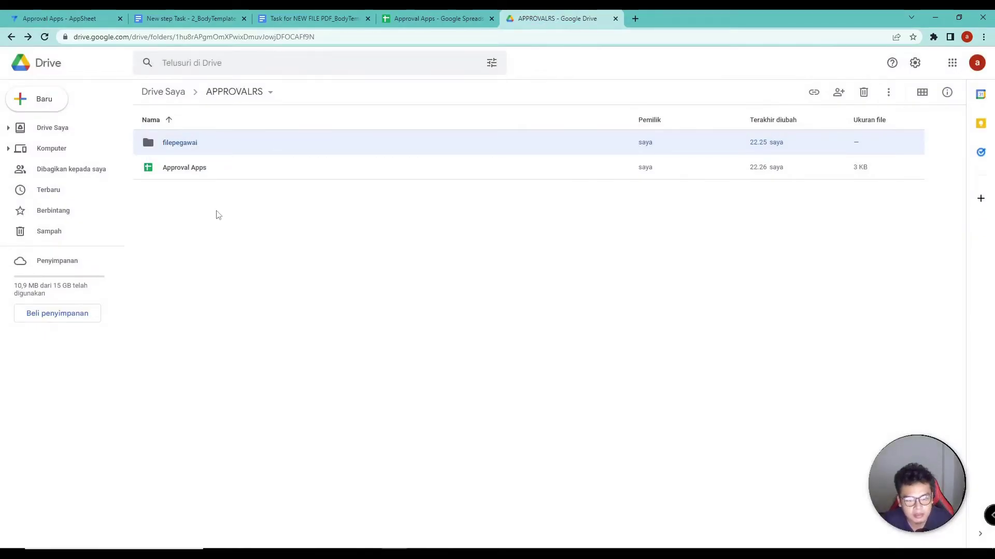
{"action": "left_click", "coordinate": [73, 18]}
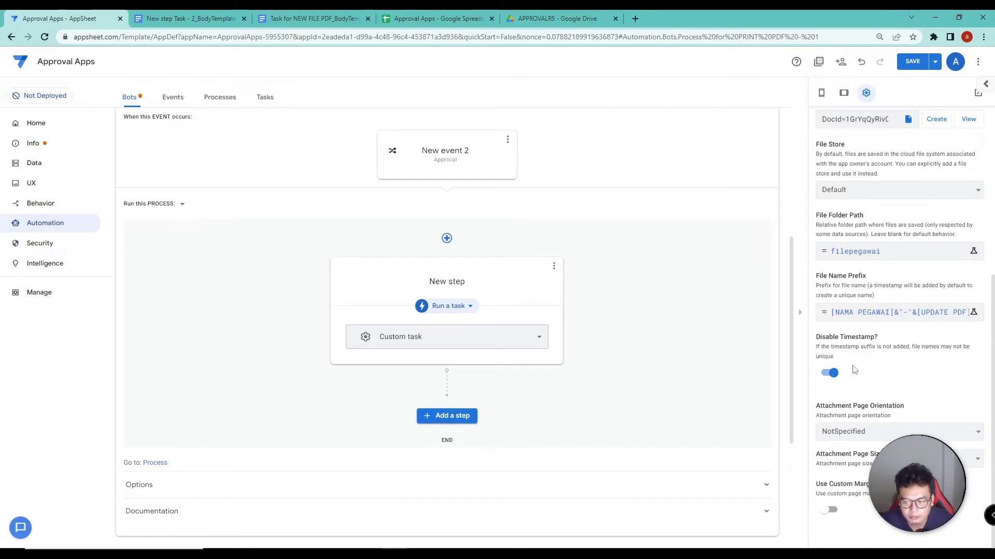
Set the file task's Attachment Page Orientation to Portrait and save the app
{"action": "left_click", "coordinate": [881, 434]}
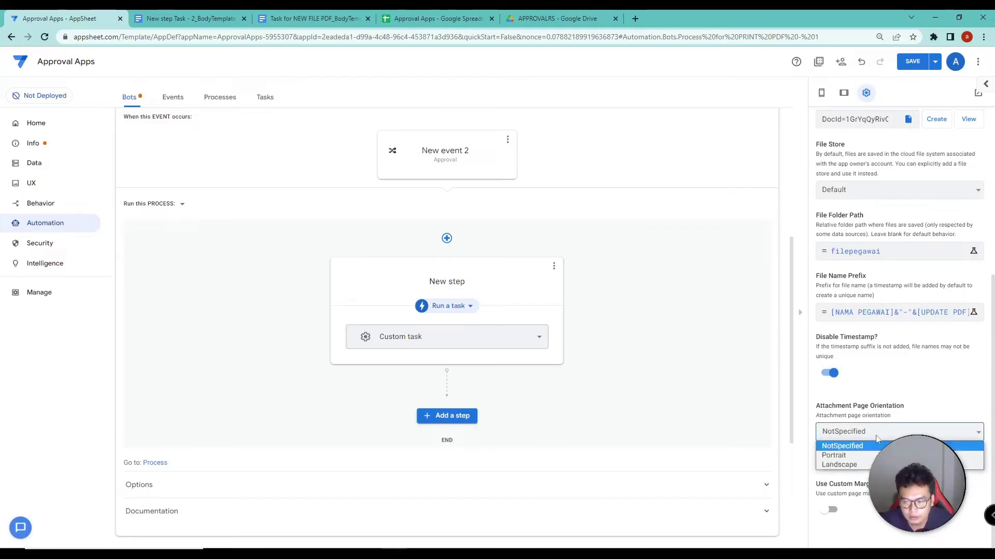
{"action": "left_click", "coordinate": [872, 458]}
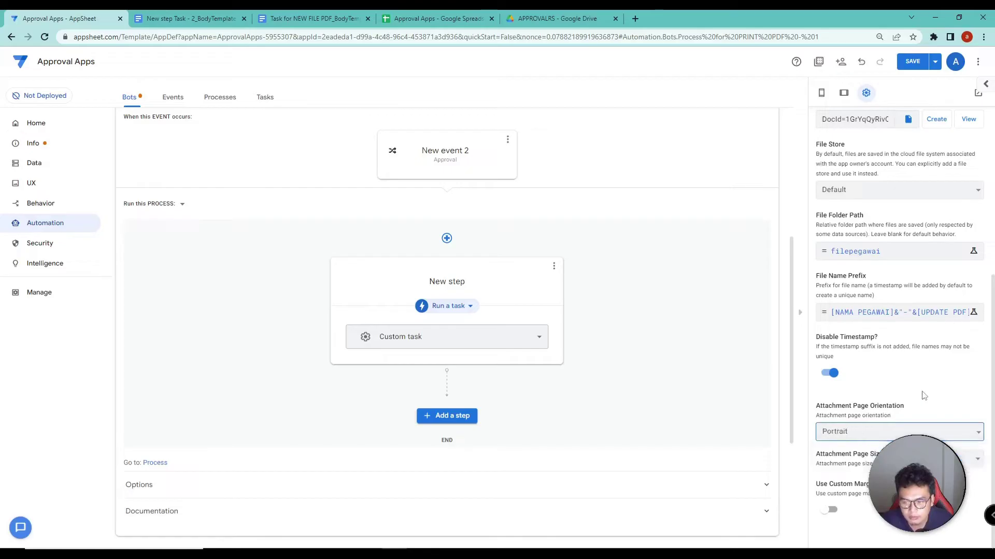
{"action": "left_click", "coordinate": [921, 67]}
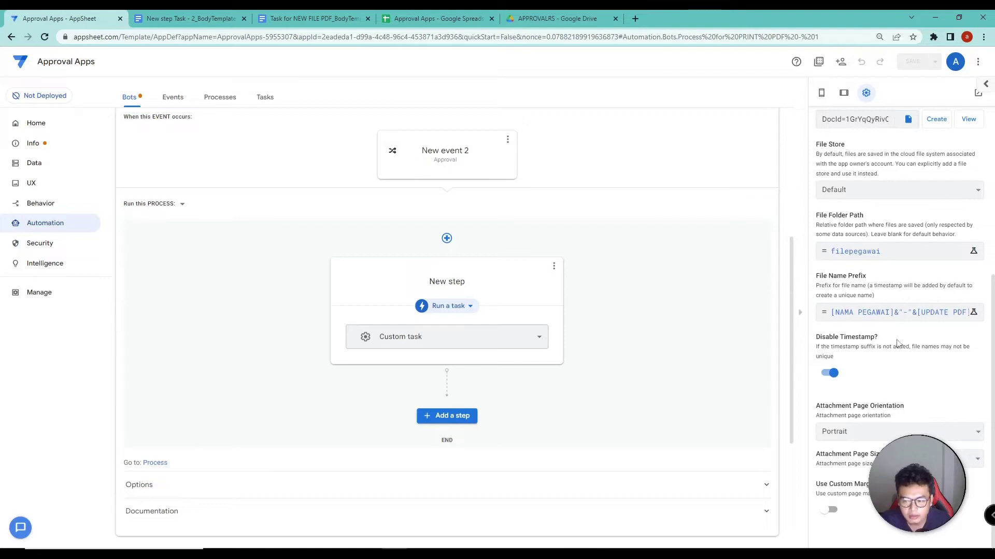
{"action": "scroll", "coordinate": [896, 342], "scroll_direction": "up", "scroll_amount": 4}
{"action": "scroll", "coordinate": [896, 344], "scroll_direction": "down", "scroll_amount": 4}
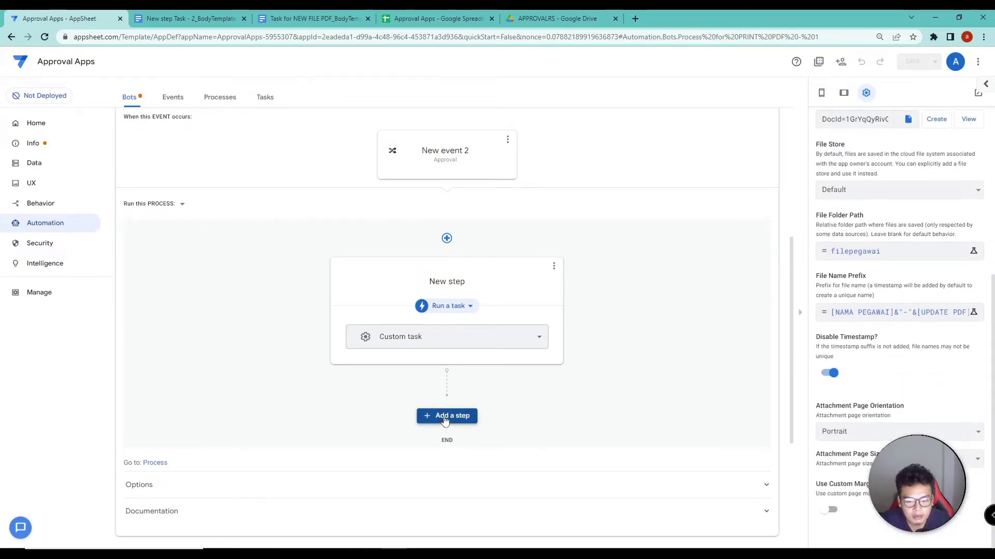
Add a second custom step to the bot's process and make it run a data action
{"action": "left_click", "coordinate": [444, 420]}
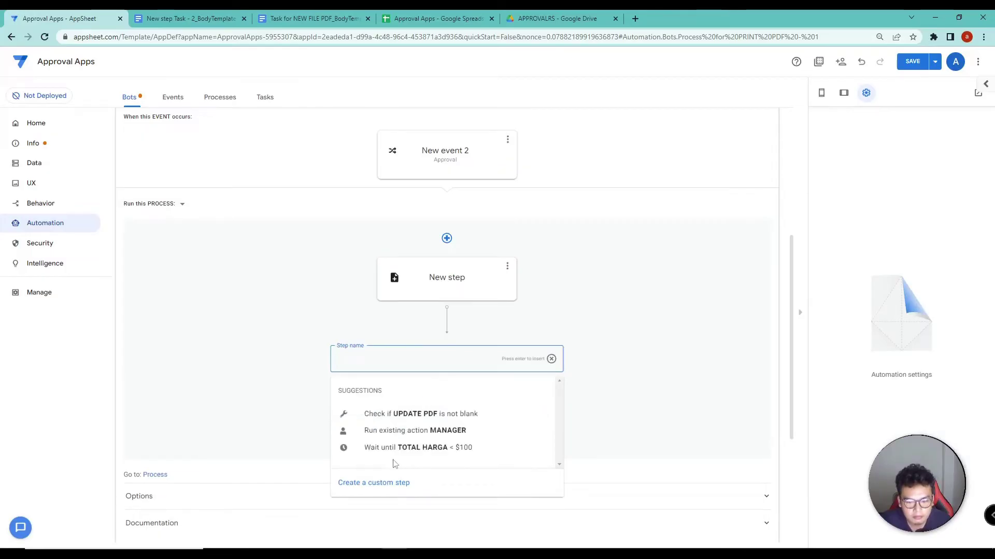
{"action": "left_click", "coordinate": [389, 482]}
{"action": "left_click", "coordinate": [445, 387]}
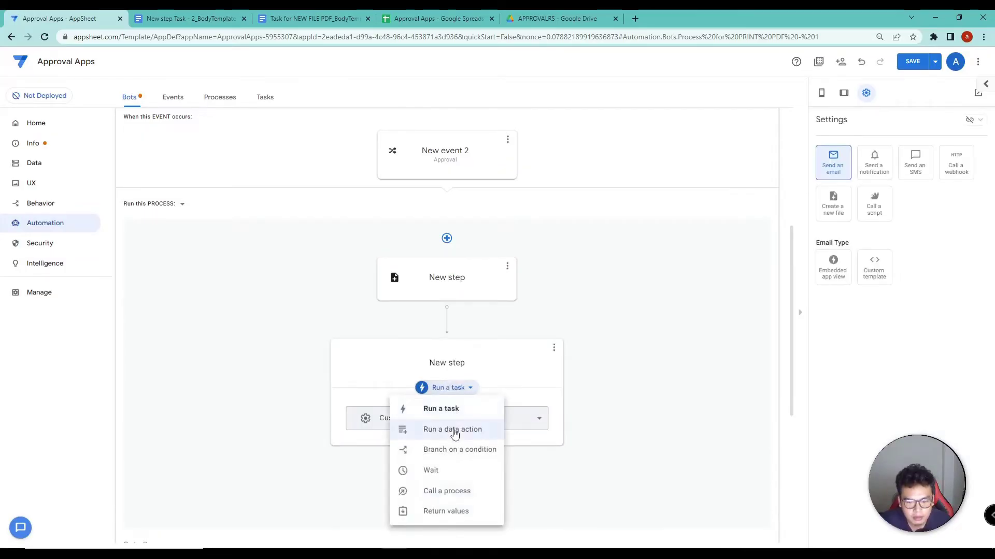
{"action": "left_click", "coordinate": [451, 430]}
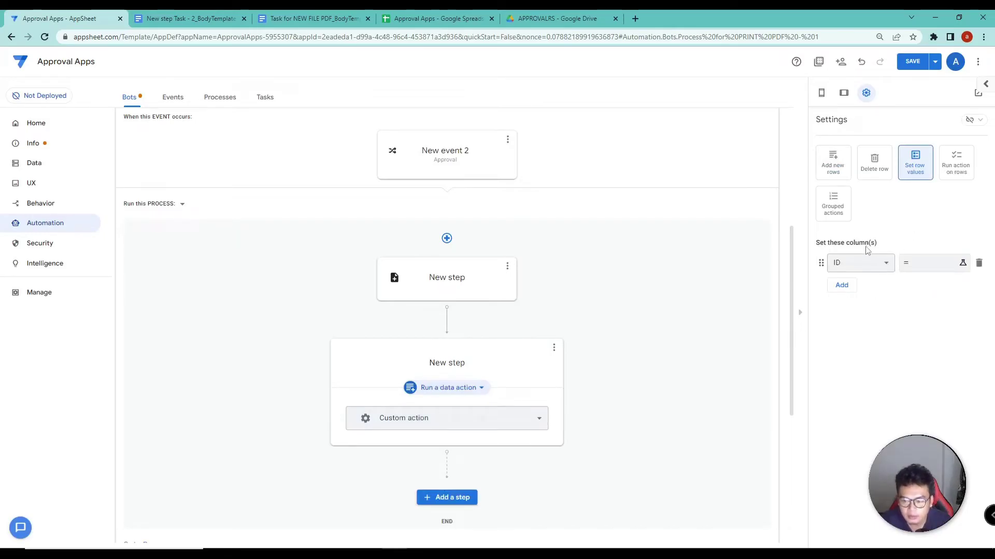
Choose PRINT as the column the data action sets, and check that column in the Approval Apps spreadsheet
{"action": "left_click", "coordinate": [861, 270]}
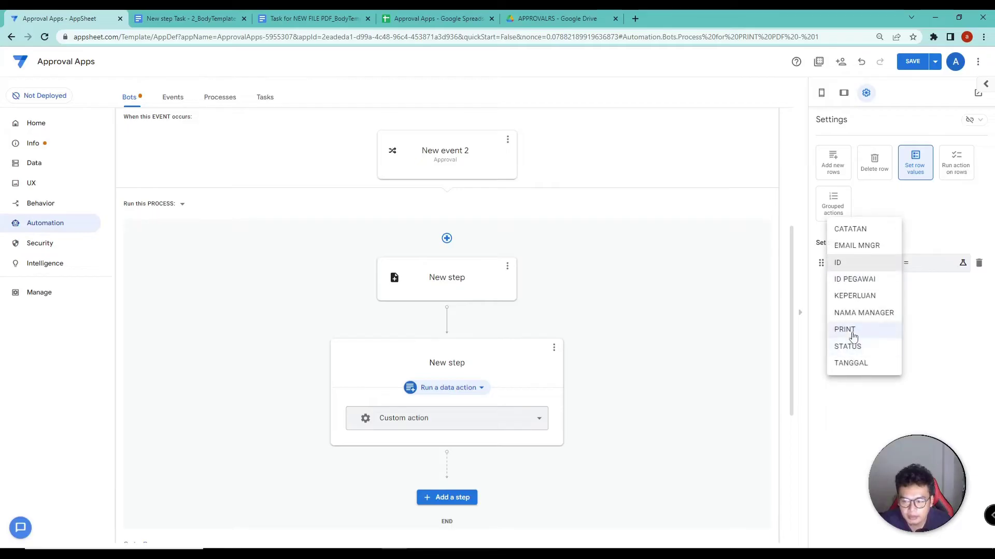
{"action": "left_click", "coordinate": [849, 330]}
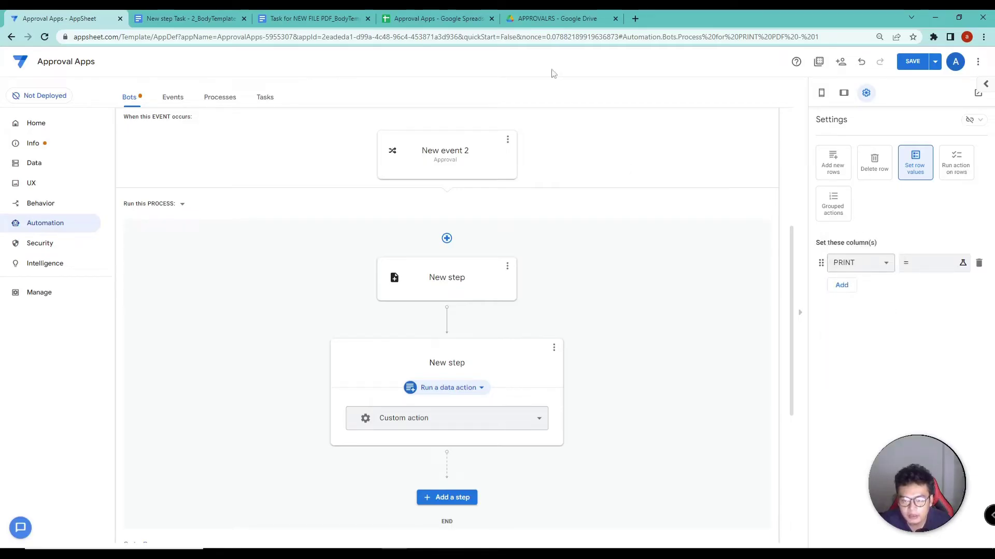
{"action": "left_click", "coordinate": [431, 18]}
{"action": "left_click_drag", "start_coordinate": [902, 151], "coordinate": [909, 280]}
{"action": "left_click", "coordinate": [86, 16]}
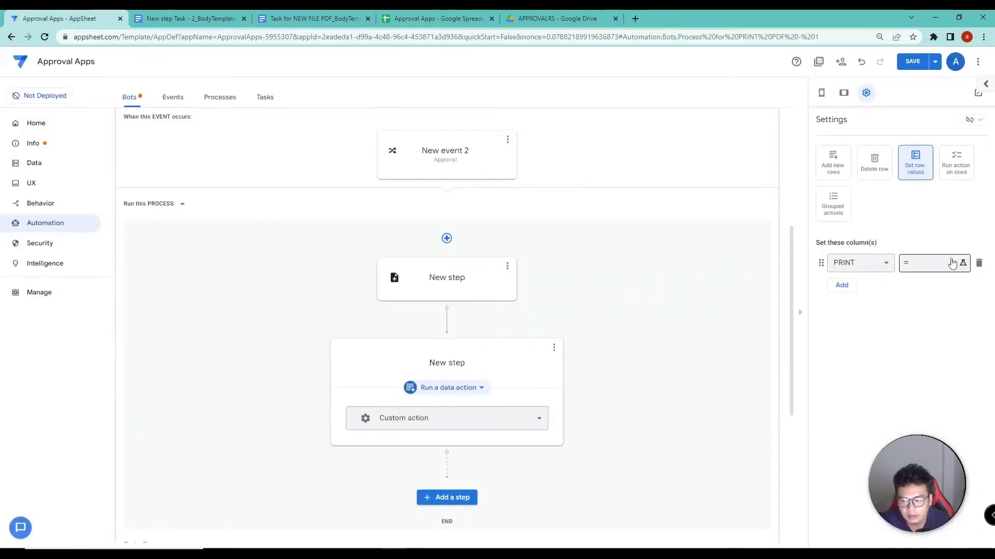
Fill the PRINT value expression with CONCATENATE("/folder1/folder2/",[NAMA PEGAWAI]&"-"&[UPDATE PDF],".pdf"), copied from the Notepad notes
{"action": "left_click", "coordinate": [935, 266]}
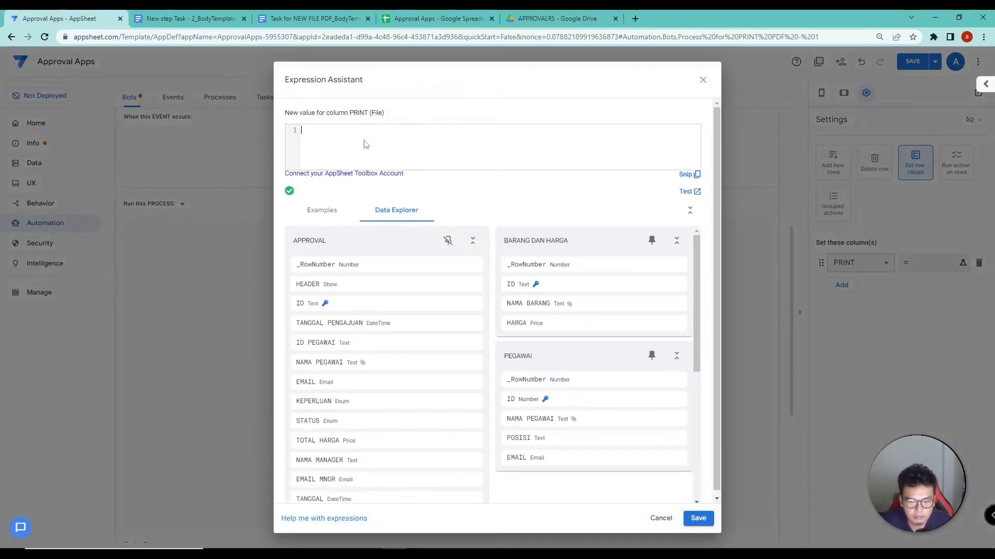
{"action": "left_click", "coordinate": [422, 553]}
{"action": "left_click_drag", "start_coordinate": [611, 433], "coordinate": [316, 433]}
{"action": "key", "text": "ctrl+c"}
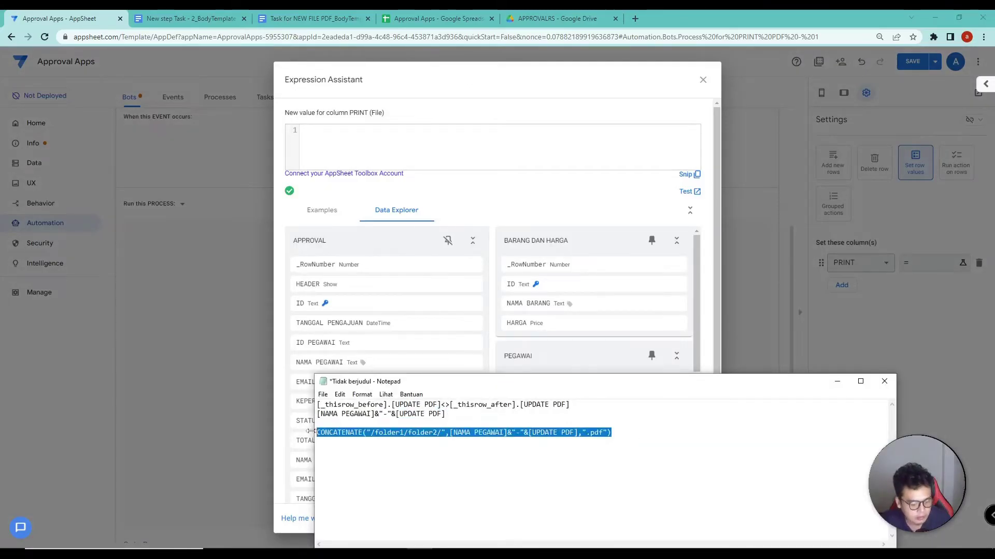
{"action": "left_click", "coordinate": [363, 145]}
{"action": "key", "text": "ctrl+v"}
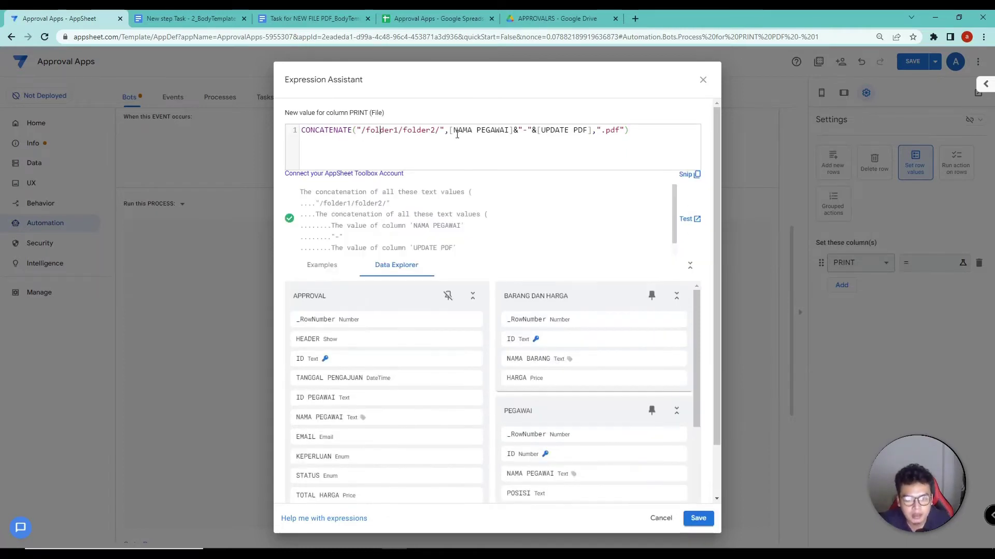
{"action": "left_click", "coordinate": [420, 132]}
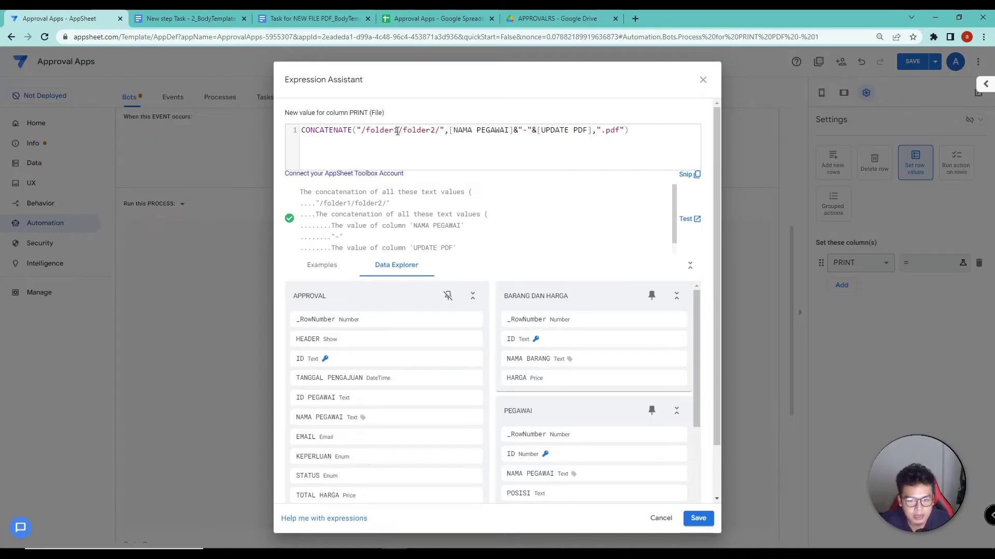
Copy the APPROVALRS folder's name from Google Drive and replace folder1 with it in the PRINT expression
{"action": "left_click", "coordinate": [539, 20]}
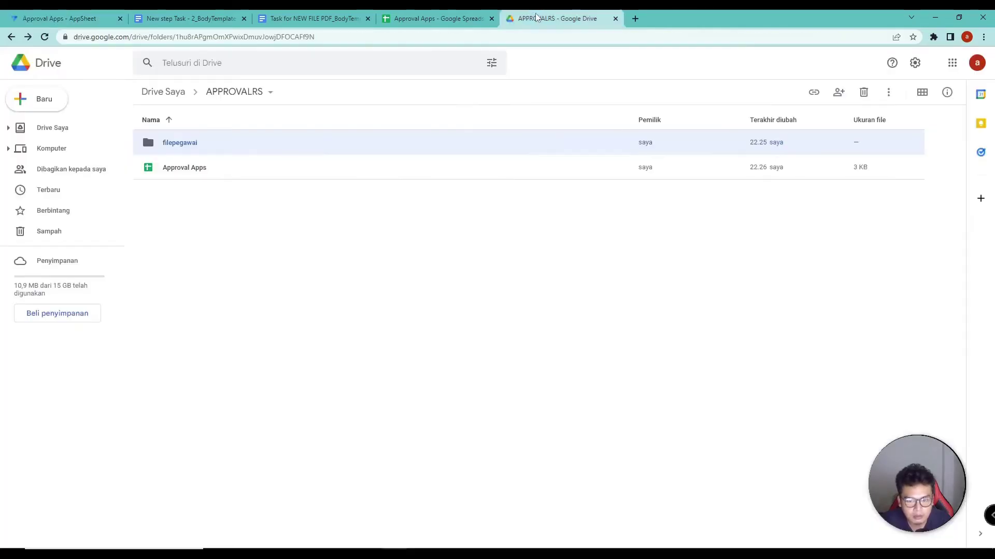
{"action": "left_click", "coordinate": [226, 100]}
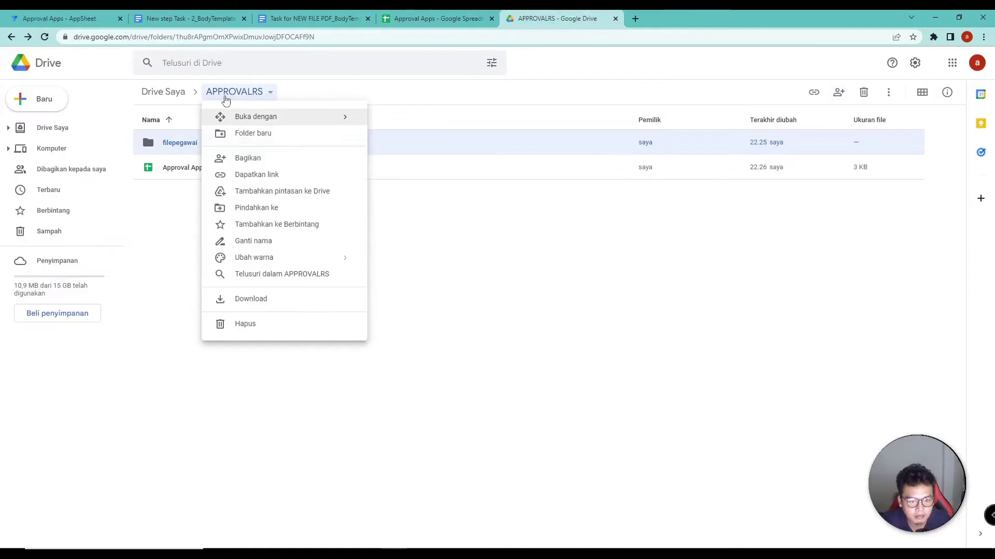
{"action": "left_click", "coordinate": [174, 148]}
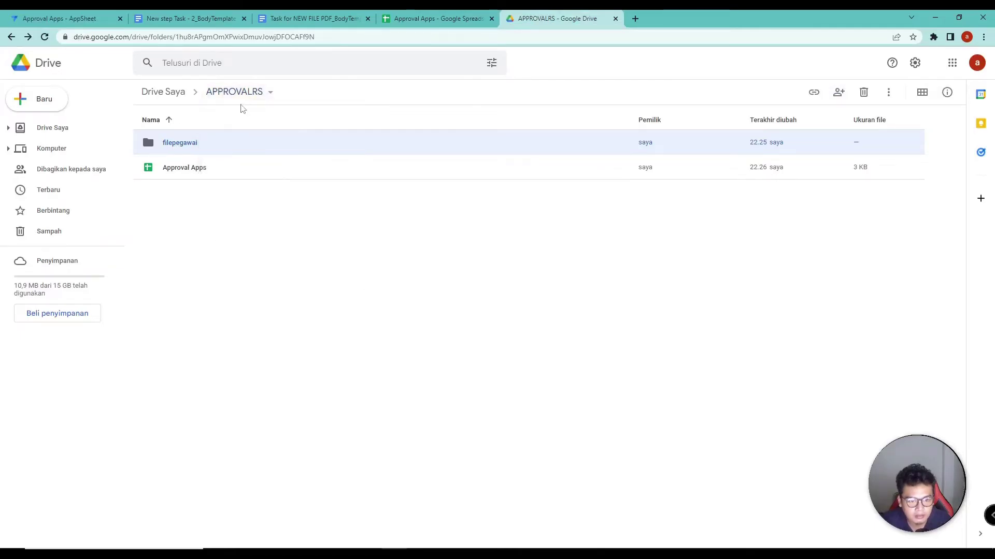
{"action": "double_click", "coordinate": [194, 147]}
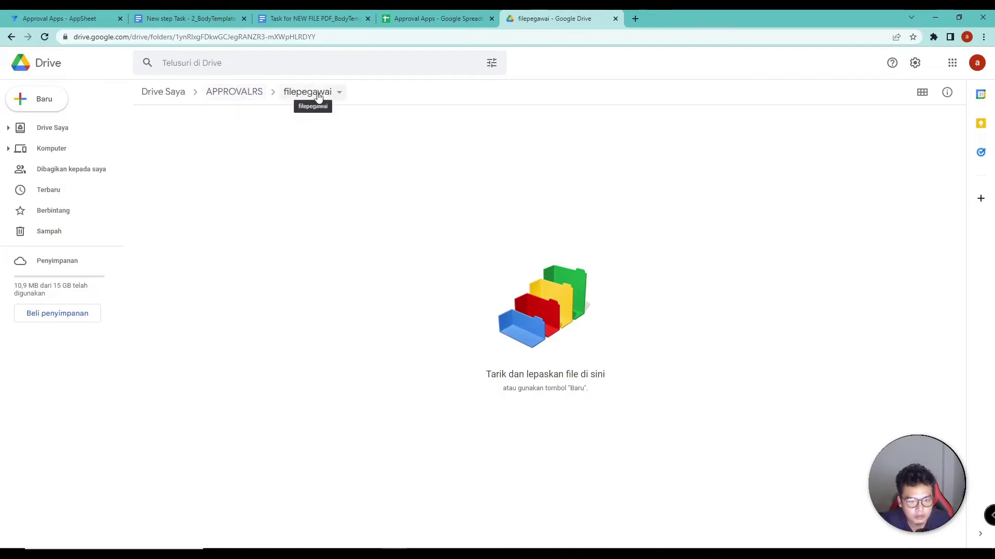
{"action": "left_click", "coordinate": [236, 93]}
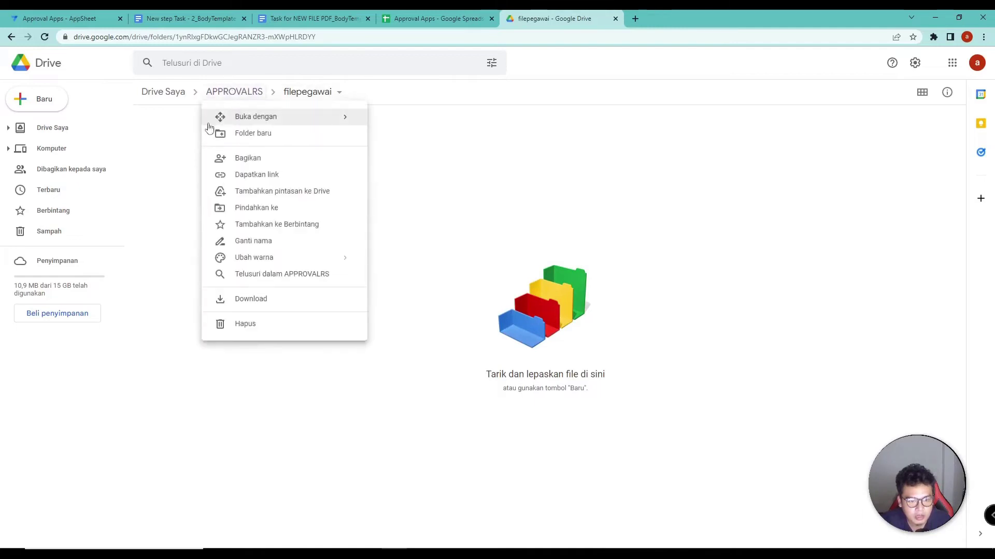
{"action": "left_click", "coordinate": [262, 244]}
{"action": "right_click", "coordinate": [441, 292]}
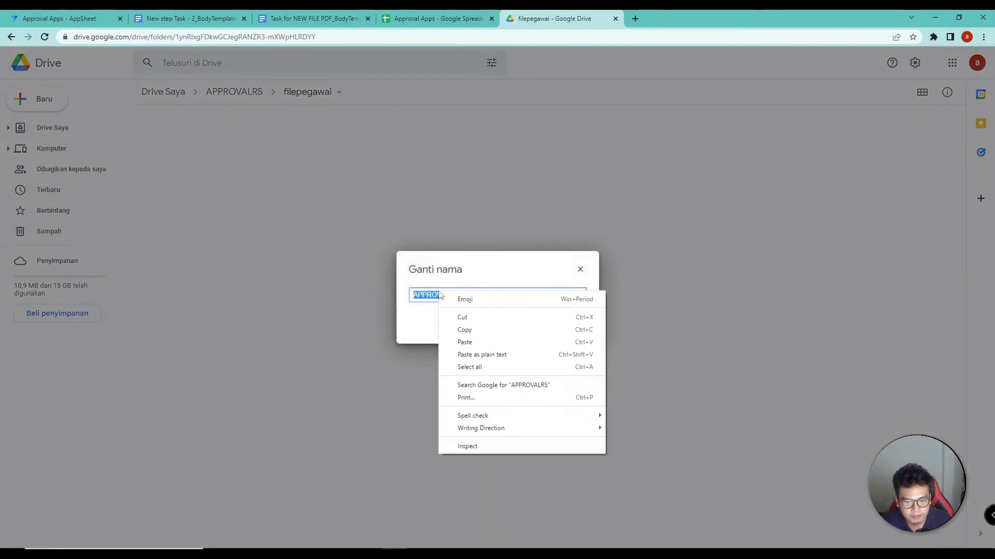
{"action": "left_click", "coordinate": [470, 331]}
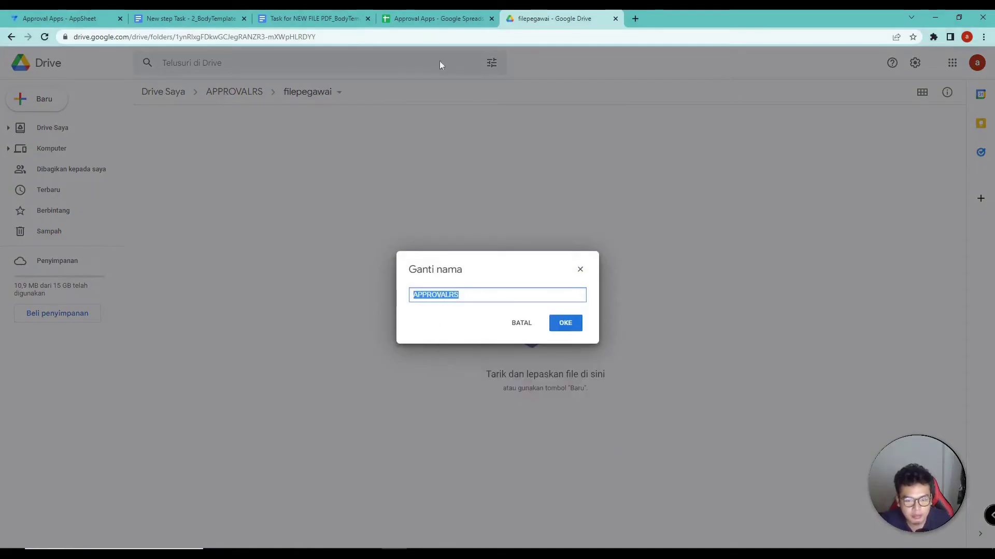
{"action": "left_click", "coordinate": [83, 18]}
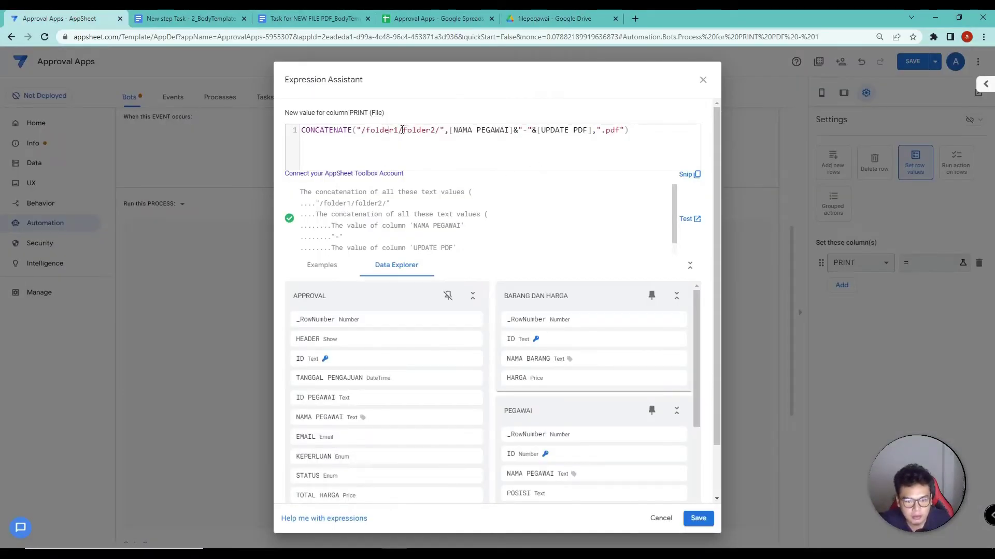
{"action": "left_click_drag", "start_coordinate": [389, 130], "coordinate": [366, 130]}
{"action": "key", "text": "ctrl+v"}
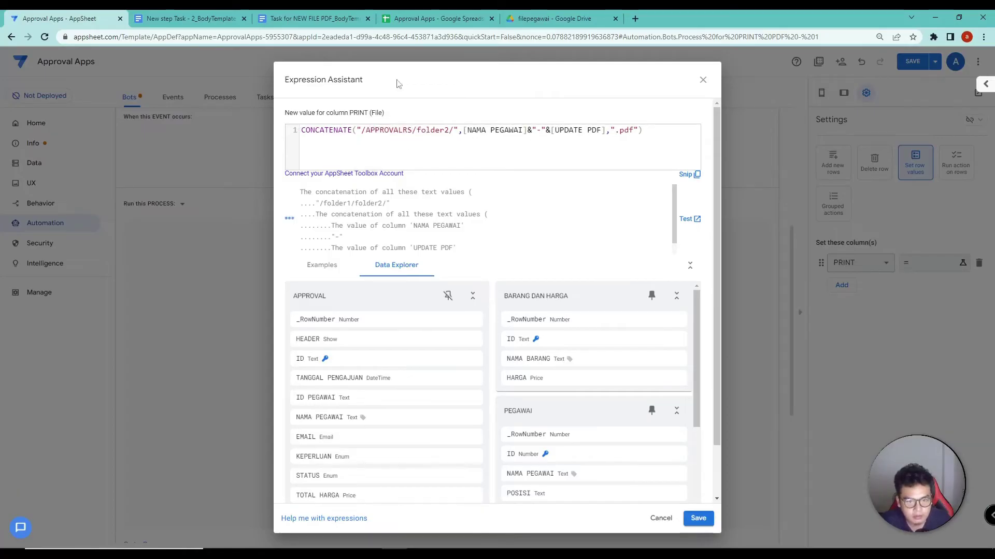
Copy the filepegawai folder's name from Google Drive, replace folder2 with it in the PRINT expression, and check the .pdf suffix
{"action": "left_click", "coordinate": [526, 18]}
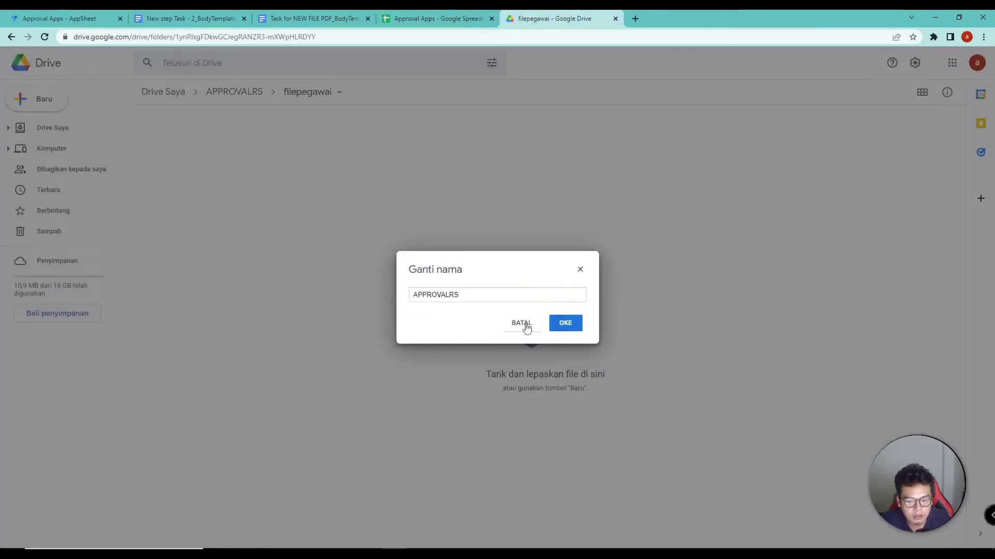
{"action": "left_click", "coordinate": [521, 323]}
{"action": "left_click", "coordinate": [311, 93]}
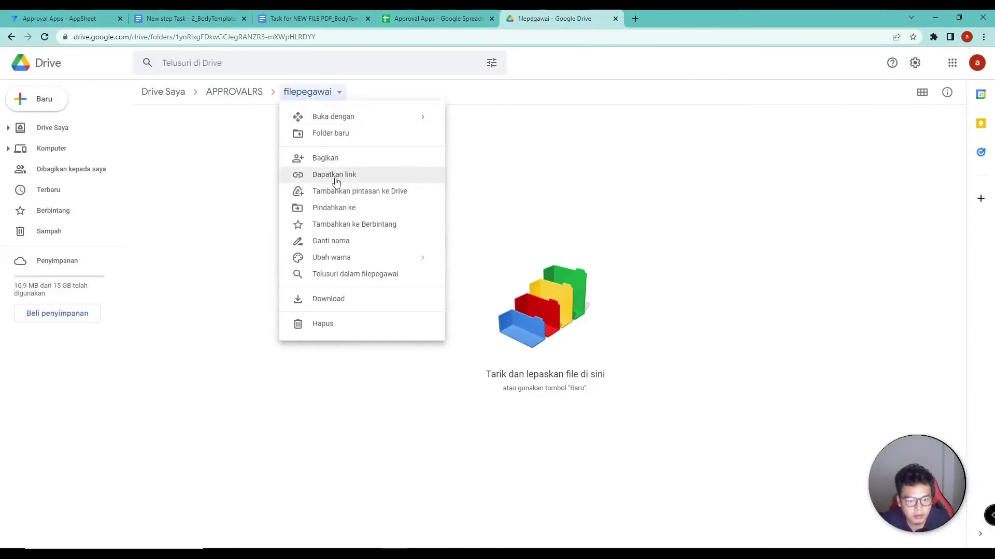
{"action": "left_click", "coordinate": [337, 241]}
{"action": "right_click", "coordinate": [424, 295]}
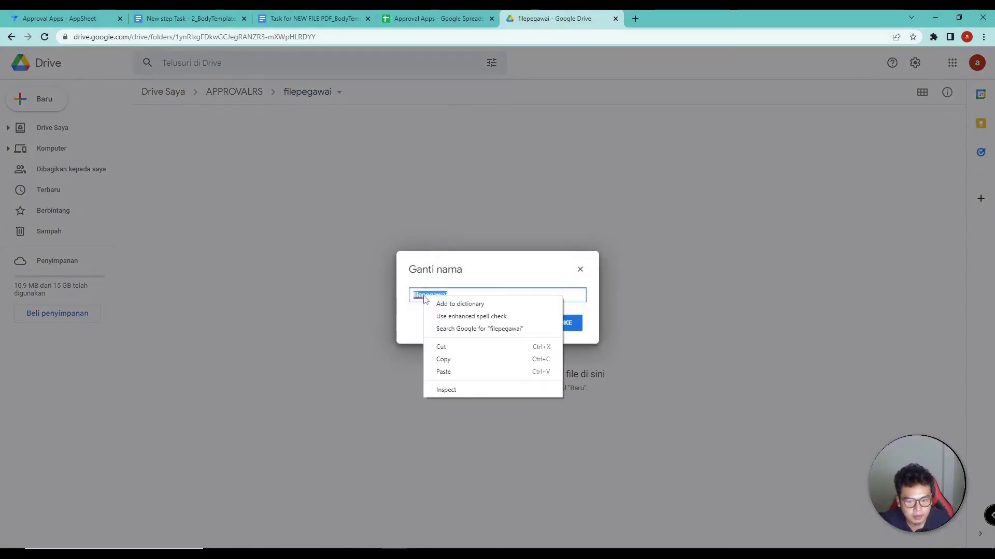
{"action": "left_click", "coordinate": [450, 359]}
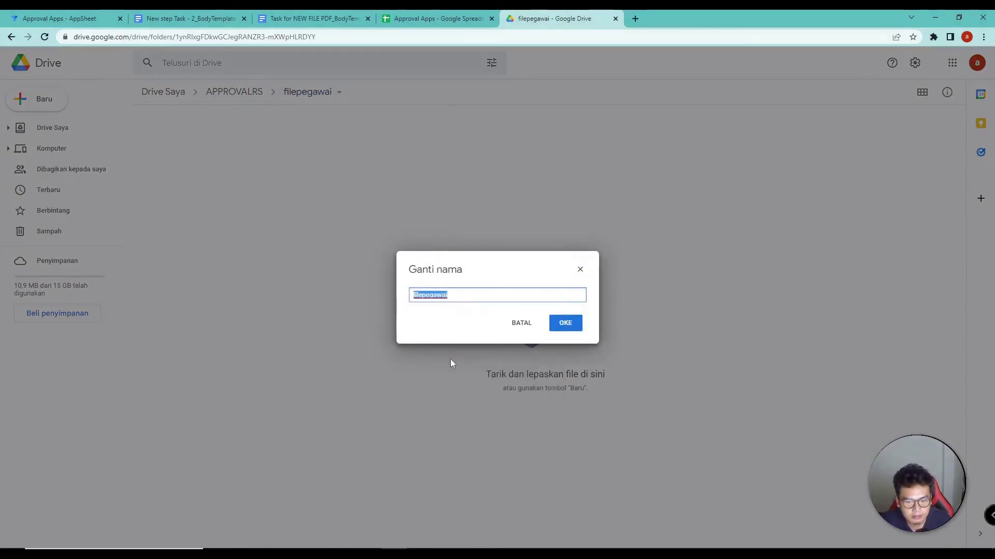
{"action": "left_click", "coordinate": [562, 329]}
{"action": "left_click", "coordinate": [7, 14]}
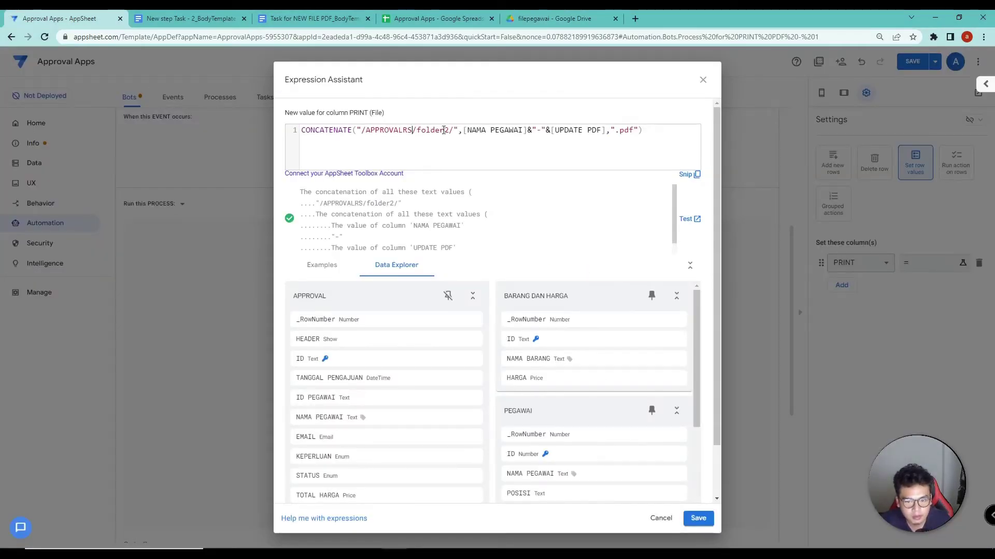
{"action": "left_click_drag", "start_coordinate": [448, 130], "coordinate": [435, 133]}
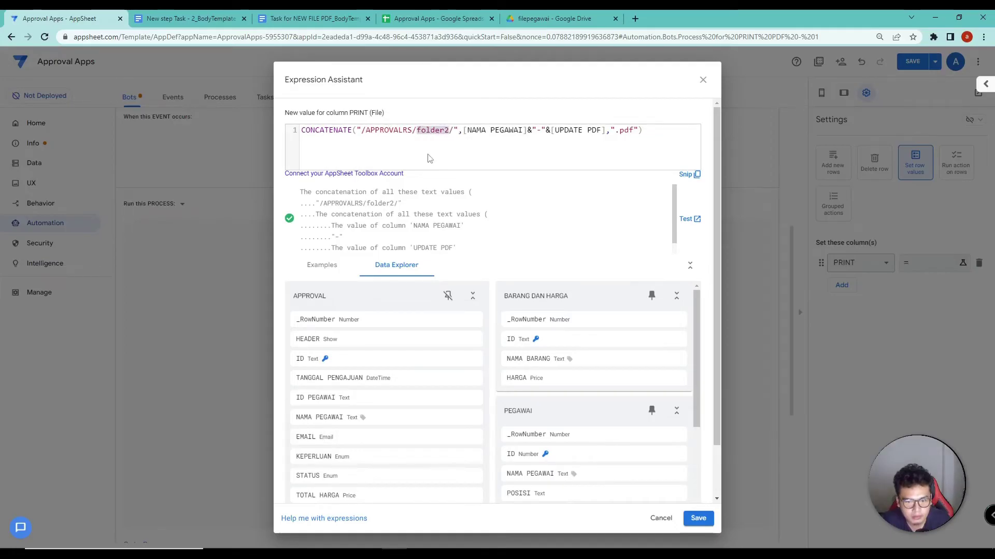
{"action": "key", "text": "ctrl+v"}
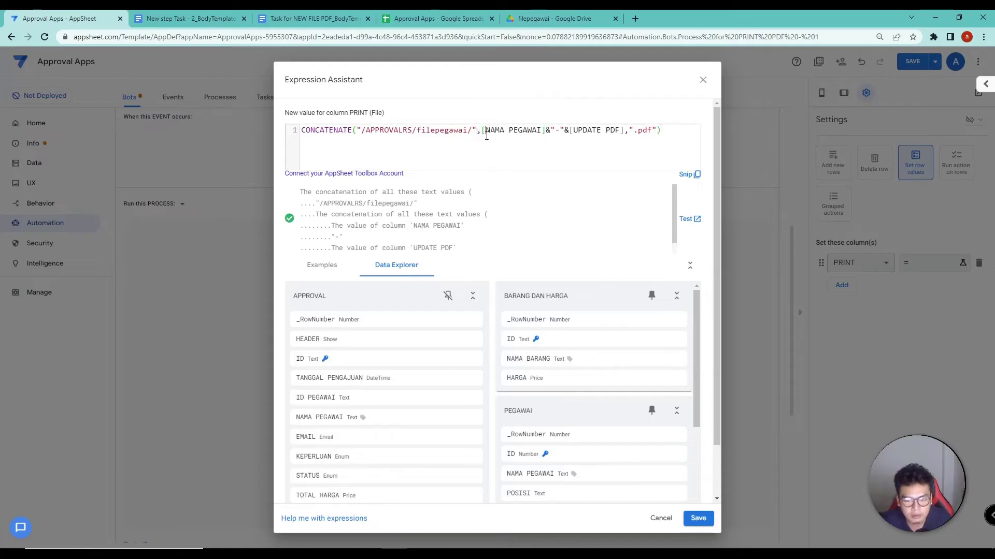
{"action": "left_click", "coordinate": [546, 132]}
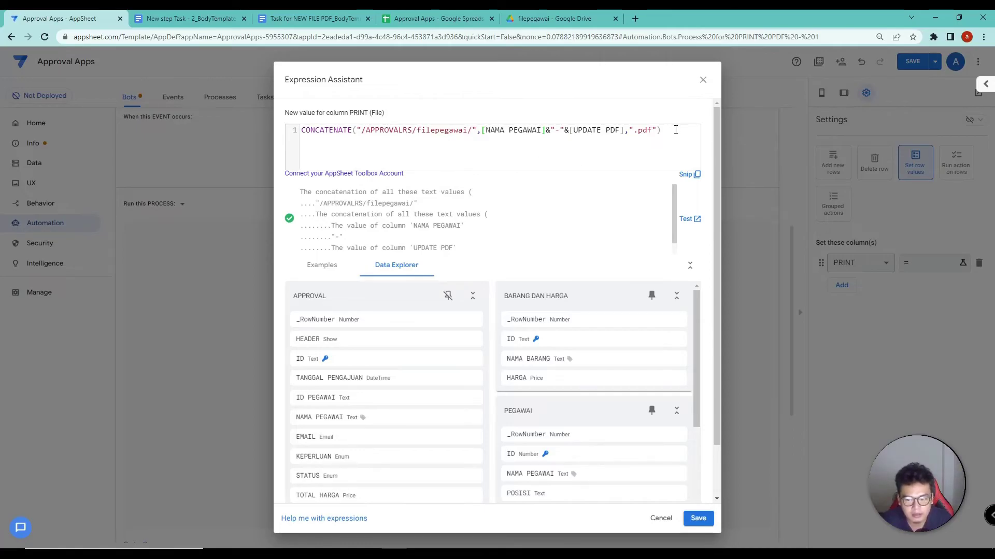
{"action": "left_click_drag", "start_coordinate": [633, 133], "coordinate": [644, 133]}
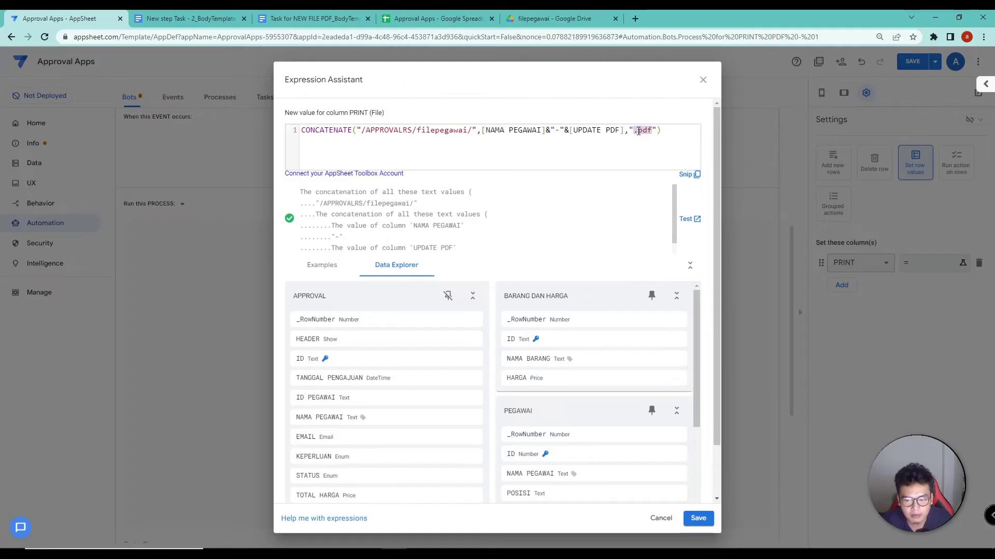
{"action": "left_click", "coordinate": [648, 132]}
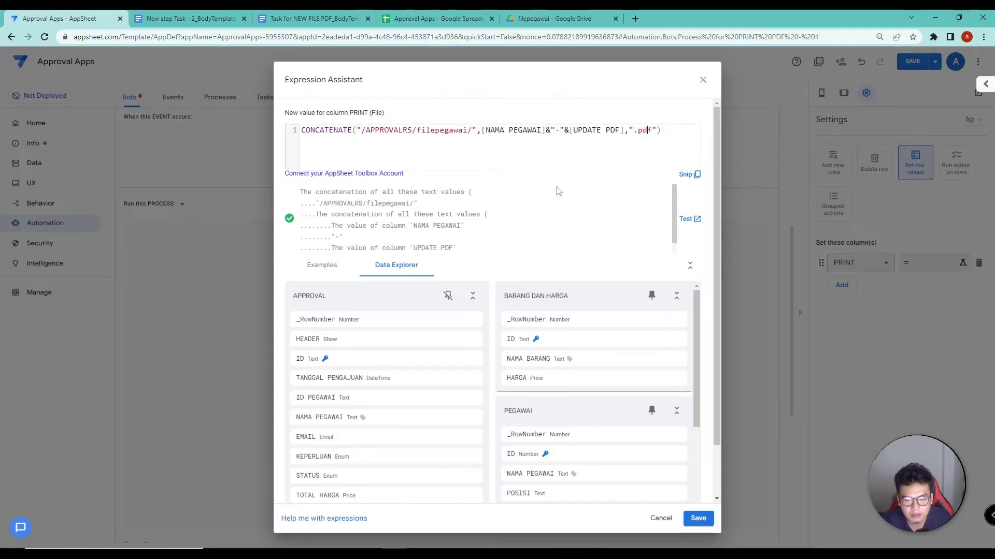
Save the finished PRINT expression of the bot's data action and save the app
{"action": "left_click", "coordinate": [699, 519]}
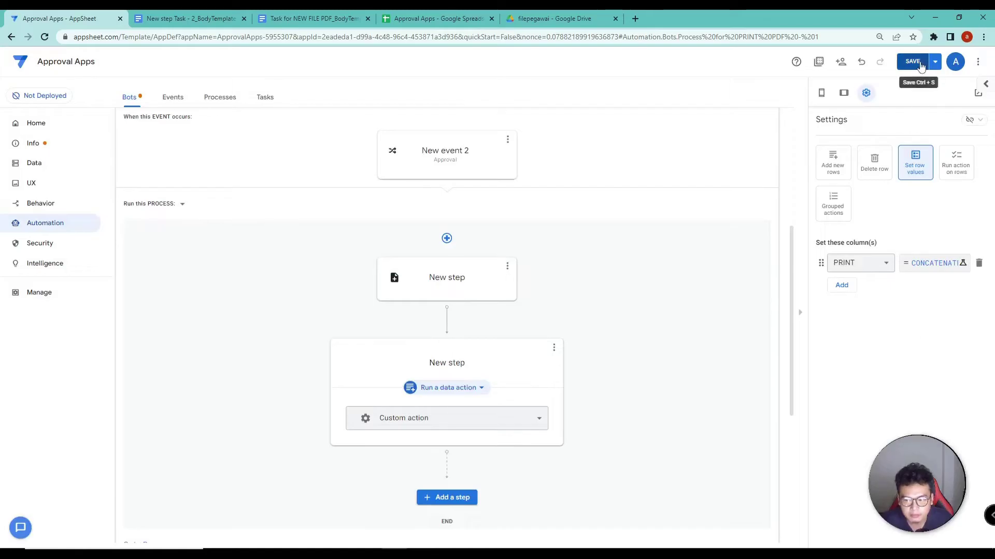
{"action": "left_click", "coordinate": [920, 63]}
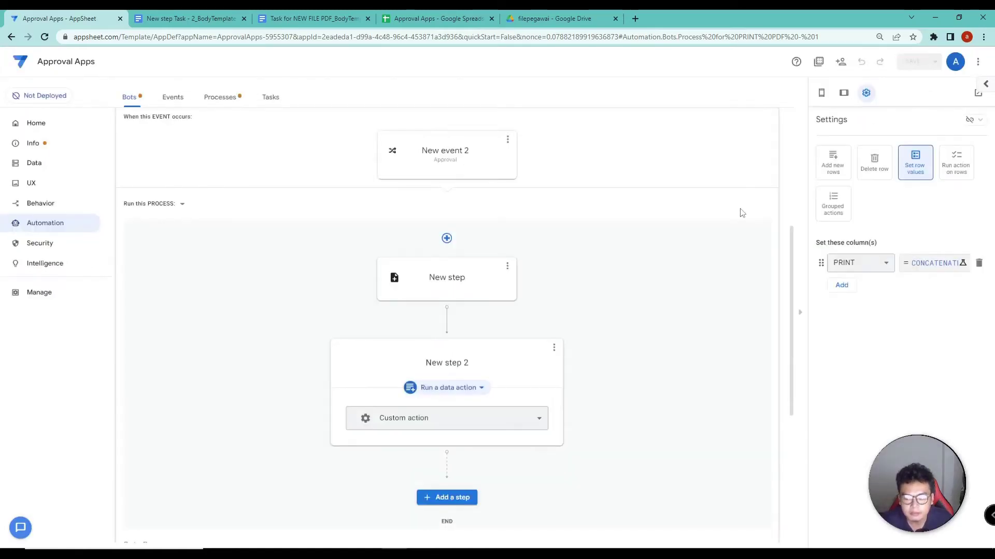
{"action": "scroll", "coordinate": [612, 248], "scroll_direction": "down", "scroll_amount": 3}
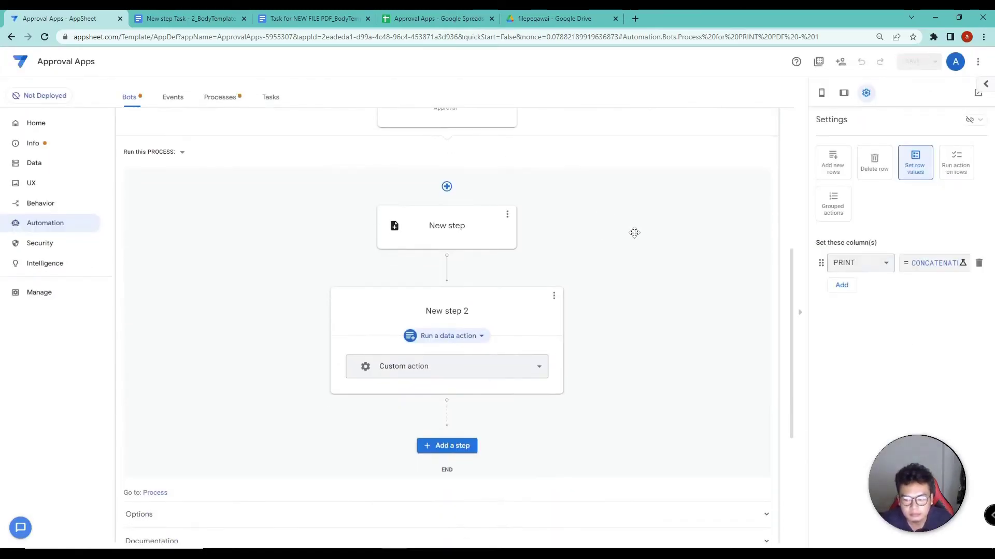
Compare the APPROVALRS folder in the PRINT expression with the default app folder in the app properties
{"action": "left_click", "coordinate": [922, 263]}
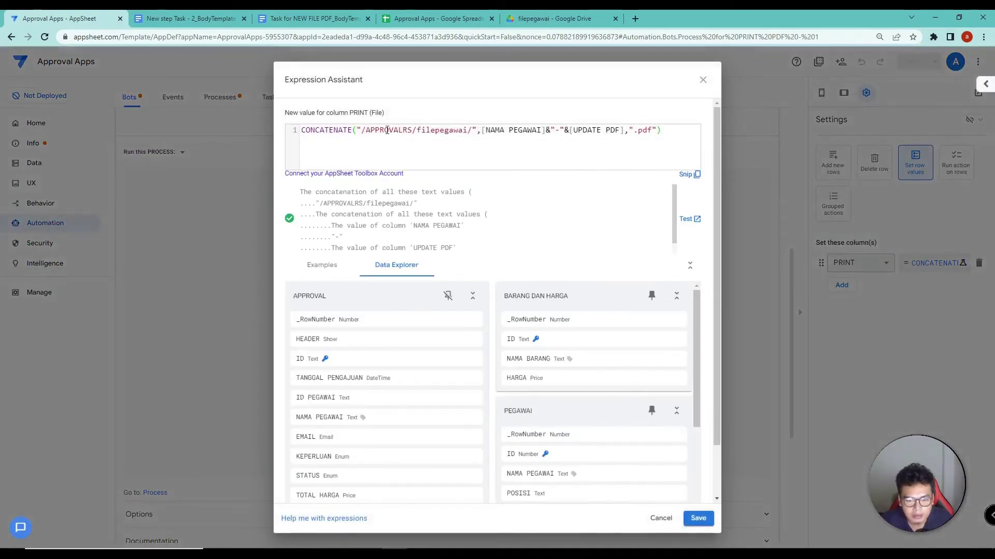
{"action": "left_click_drag", "start_coordinate": [371, 130], "coordinate": [404, 131]}
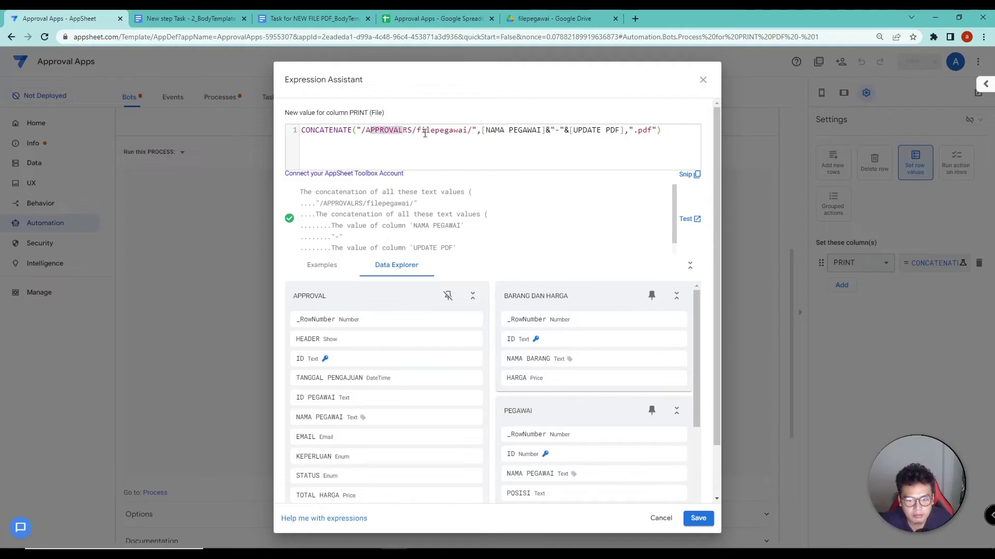
{"action": "left_click", "coordinate": [400, 131]}
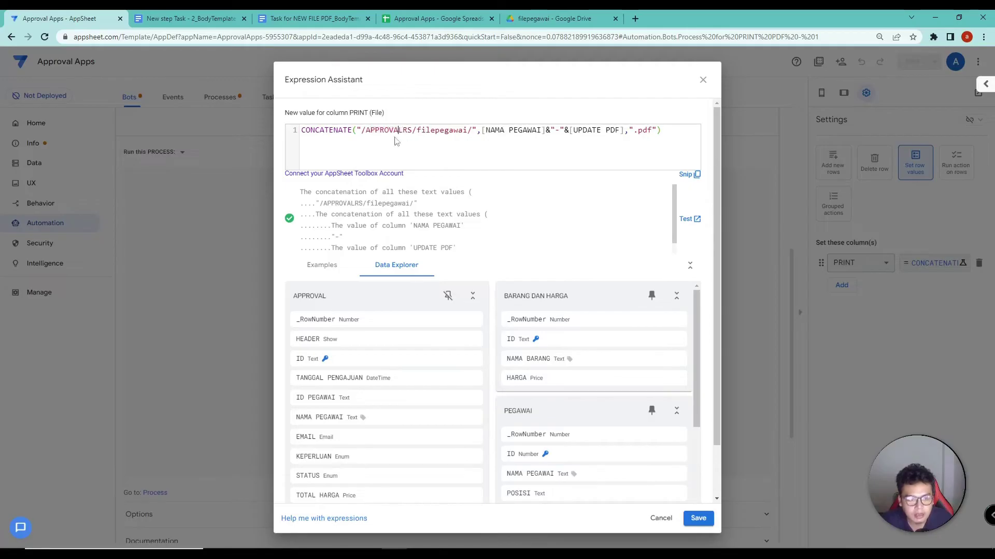
{"action": "left_click", "coordinate": [657, 519]}
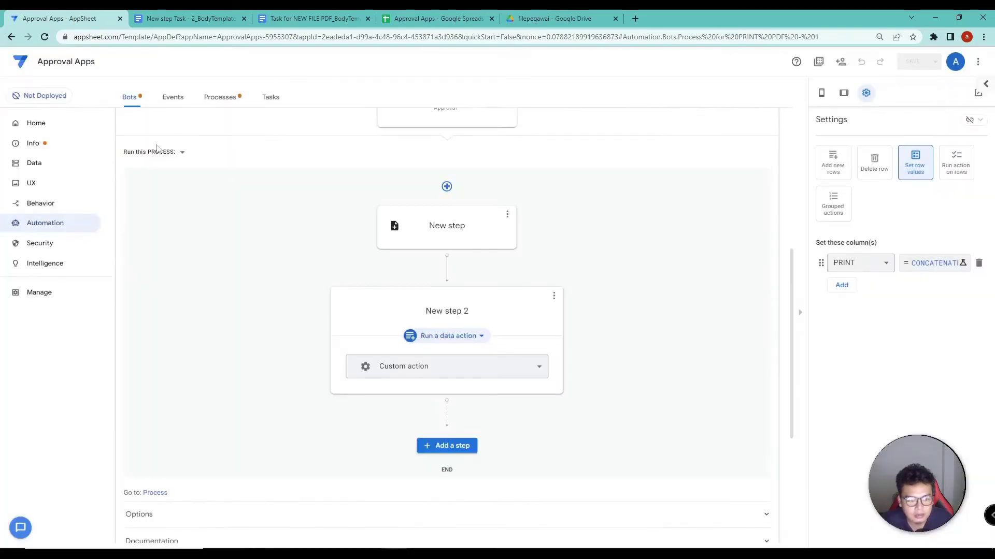
{"action": "left_click", "coordinate": [71, 149]}
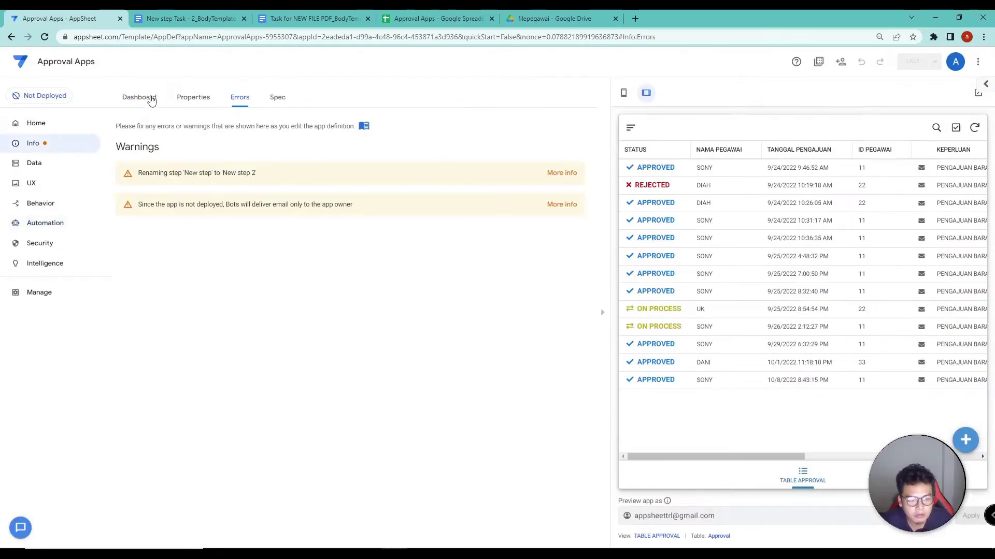
{"action": "left_click", "coordinate": [205, 102]}
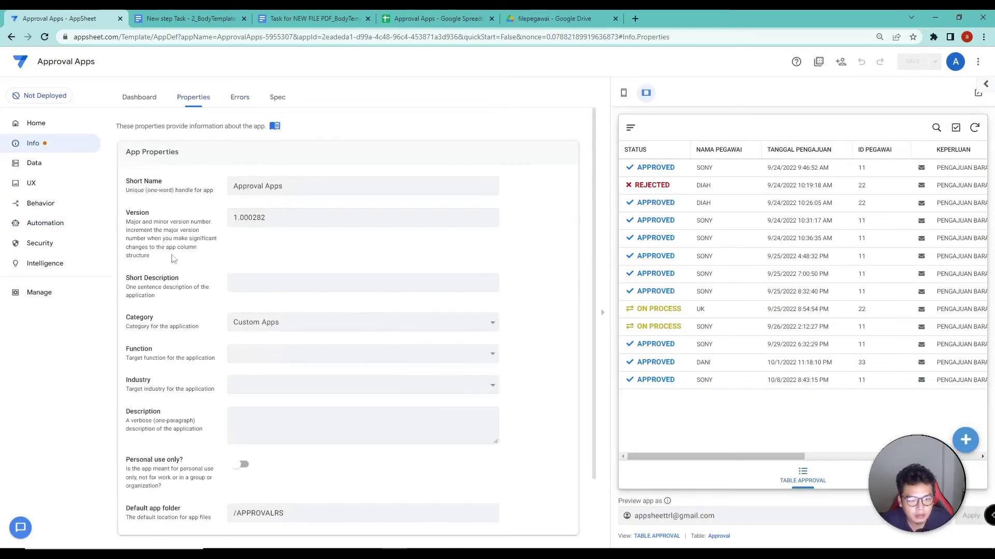
{"action": "left_click", "coordinate": [261, 508]}
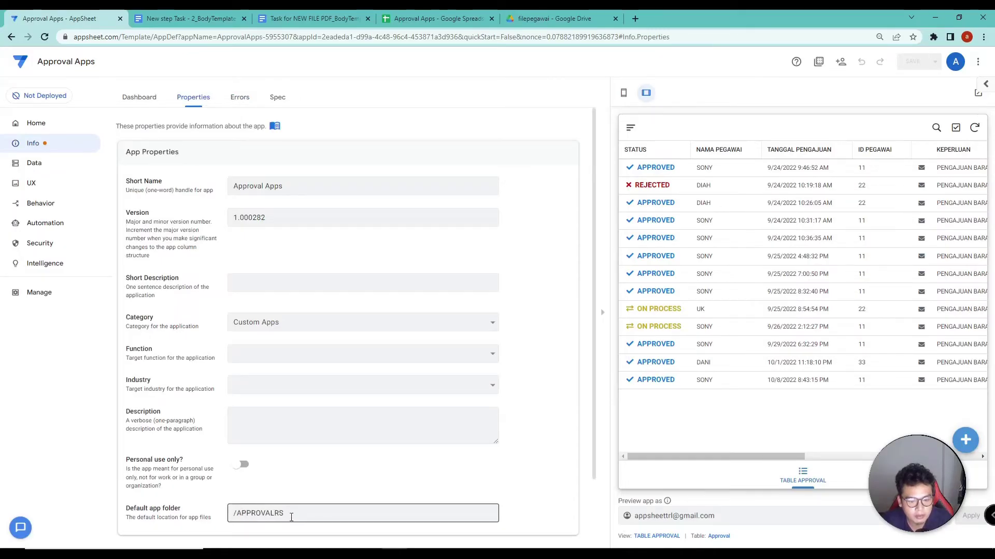
Return to the PRINT PDF bot, confirm the data action's PRINT expression and save the app again
{"action": "left_click", "coordinate": [61, 223]}
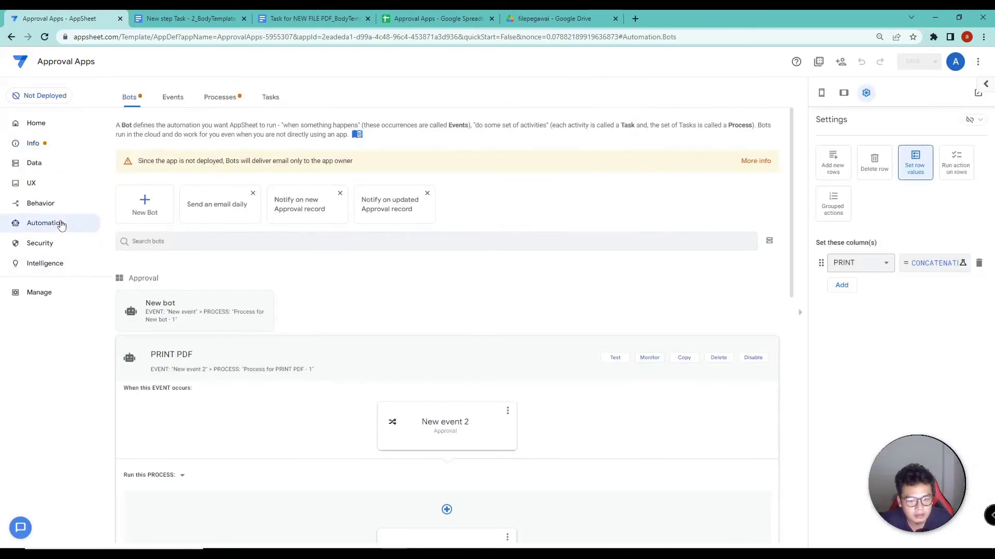
{"action": "left_click", "coordinate": [951, 265]}
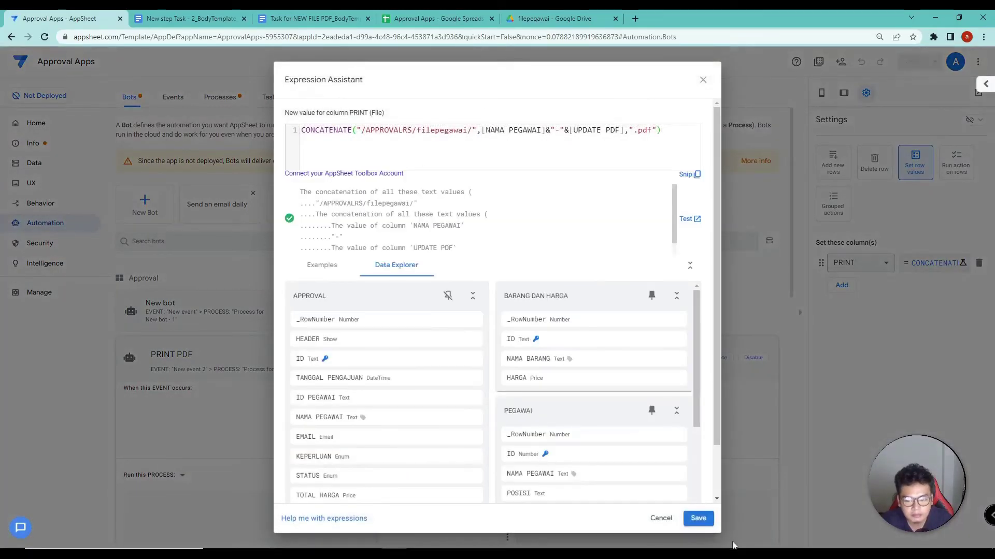
{"action": "left_click", "coordinate": [697, 518]}
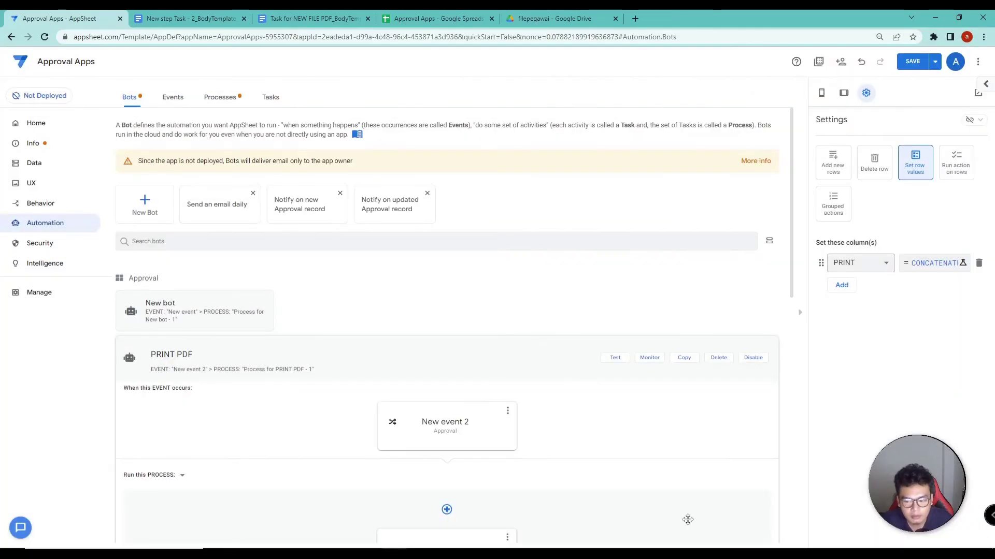
{"action": "left_click", "coordinate": [912, 62]}
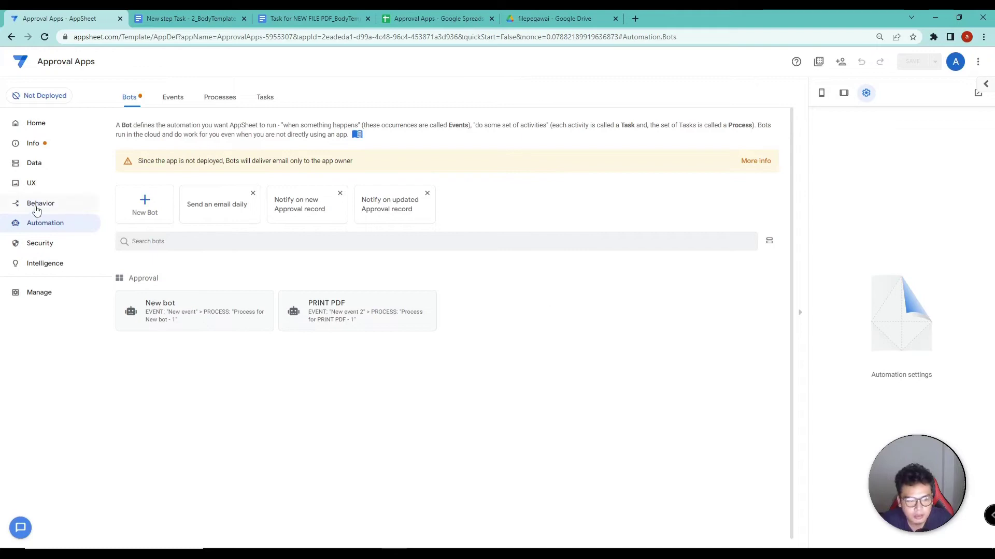
Create a new behavior action for the Approval table and name it UPDATE PDF
{"action": "left_click", "coordinate": [37, 207]}
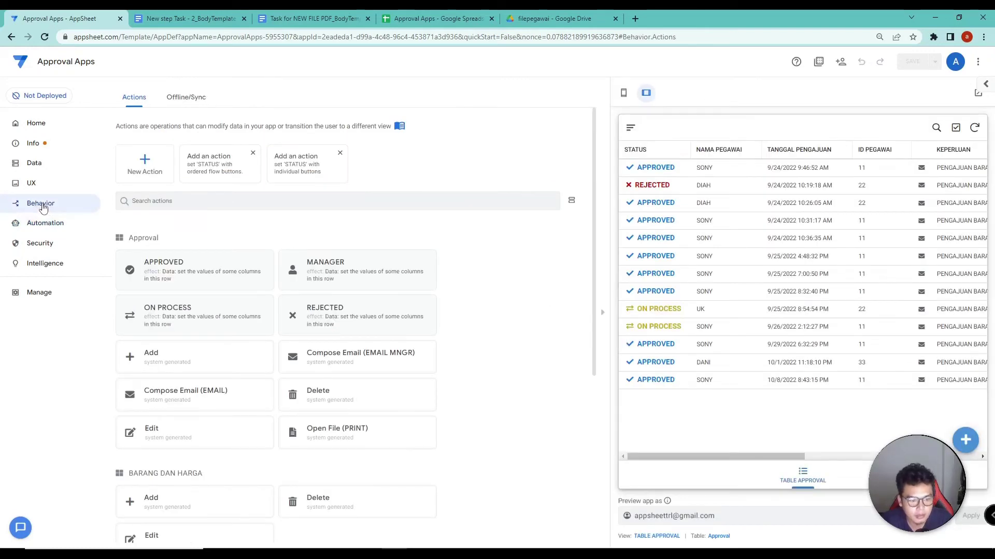
{"action": "scroll", "coordinate": [214, 244], "scroll_direction": "down", "scroll_amount": 2}
{"action": "scroll", "coordinate": [213, 218], "scroll_direction": "up", "scroll_amount": 2}
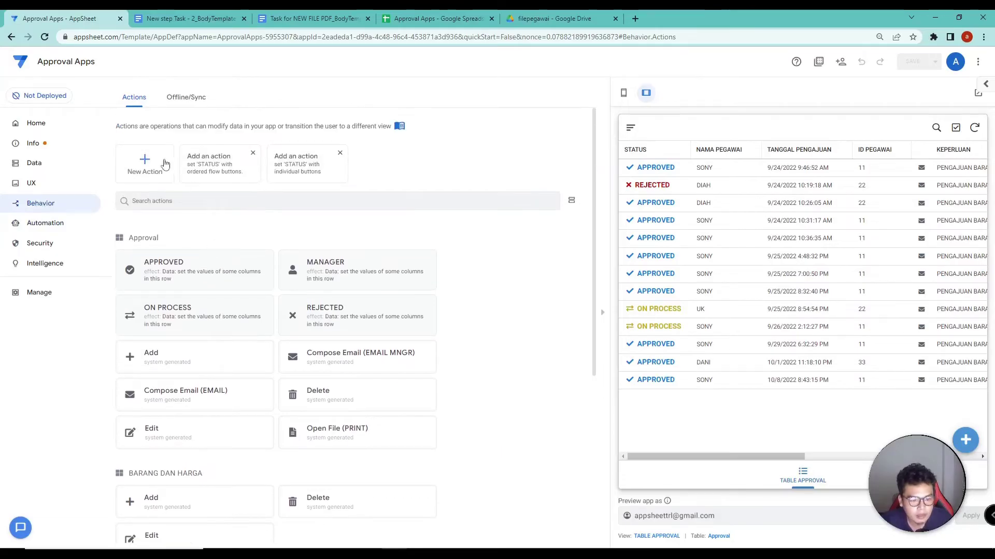
{"action": "left_click", "coordinate": [147, 161]}
{"action": "left_click", "coordinate": [292, 163]}
{"action": "left_click_drag", "start_coordinate": [293, 163], "coordinate": [206, 166]}
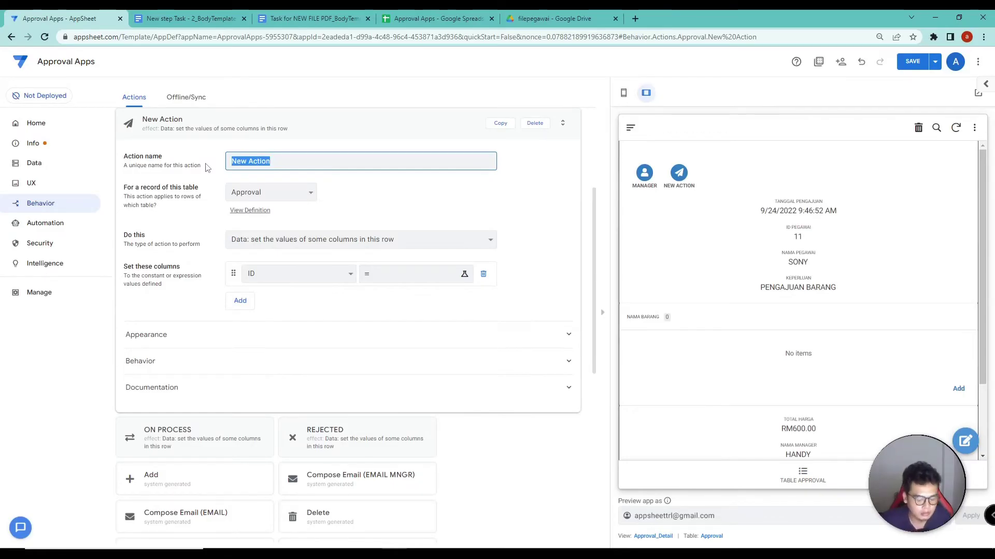
{"action": "type", "text": "UPDATE PDF"}
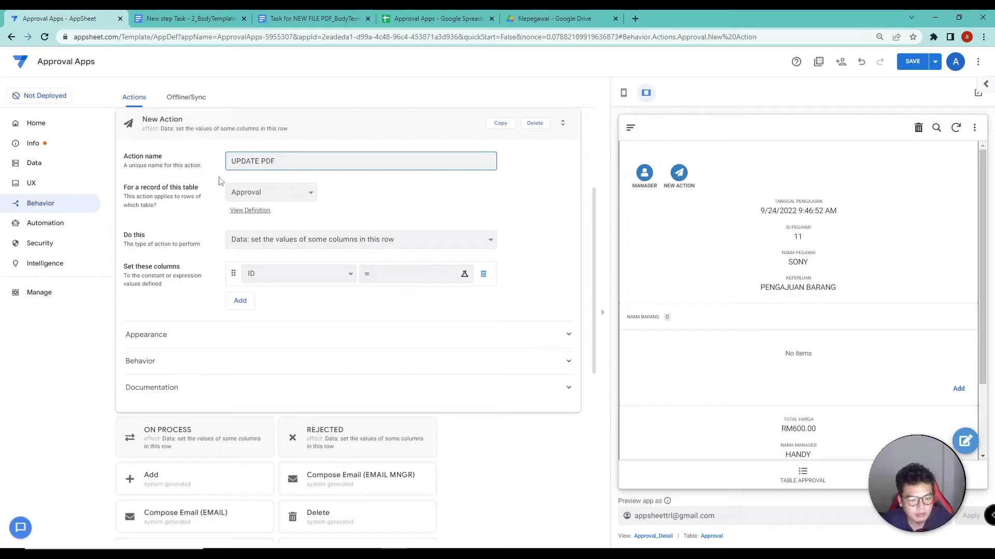
Choose PRINT as the column the UPDATE PDF action sets, keeping Approval as its table
{"action": "left_click", "coordinate": [271, 274]}
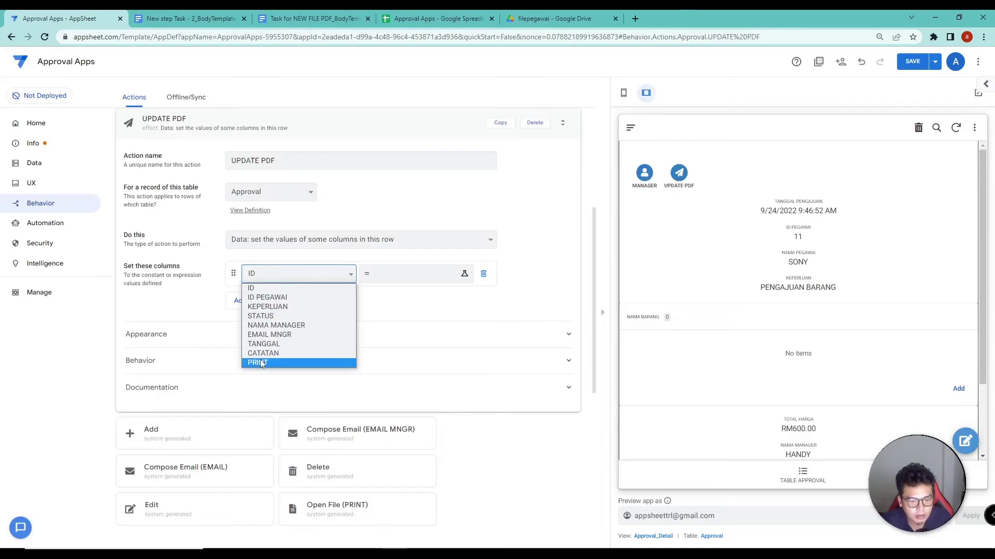
{"action": "left_click", "coordinate": [262, 363]}
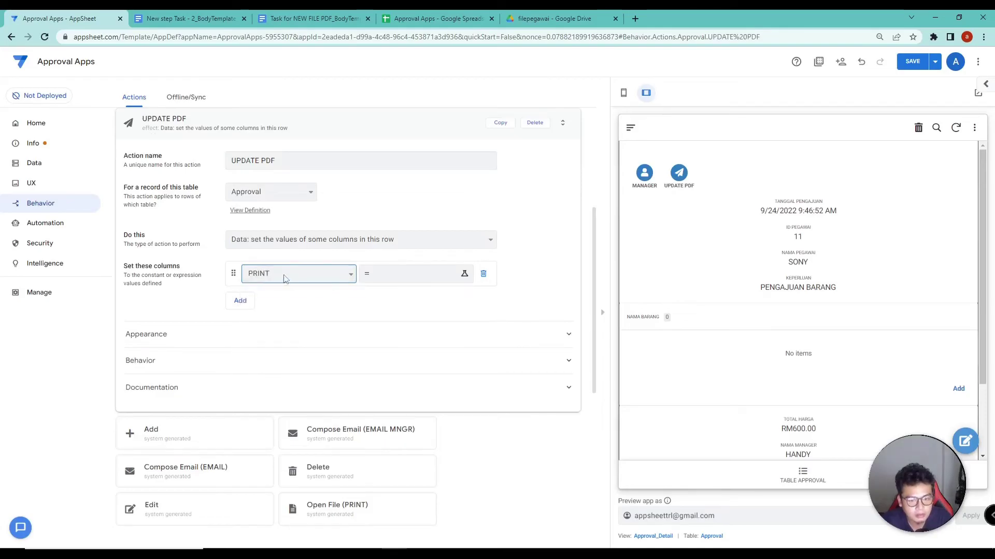
{"action": "left_click_drag", "start_coordinate": [124, 187], "coordinate": [202, 204]}
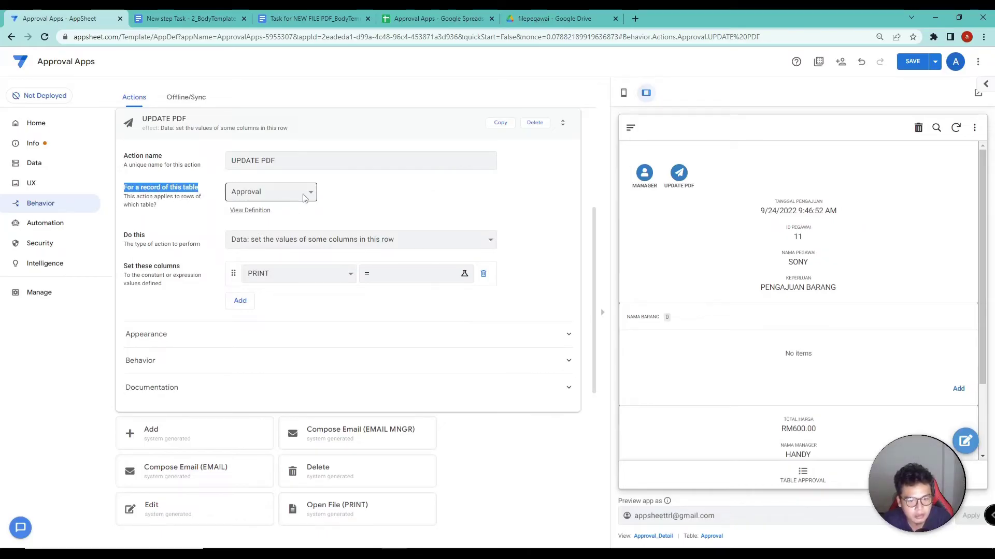
{"action": "left_click", "coordinate": [267, 198]}
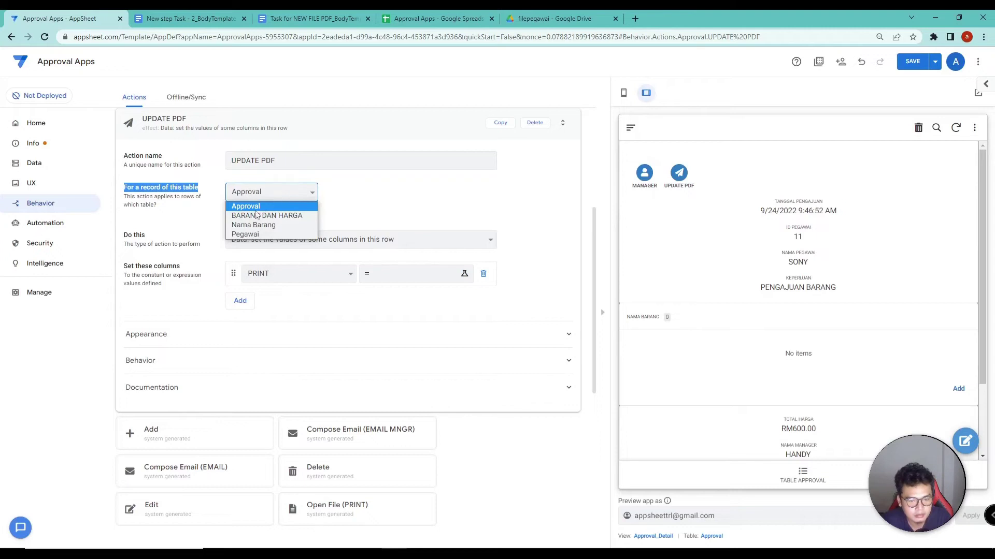
{"action": "left_click", "coordinate": [344, 200]}
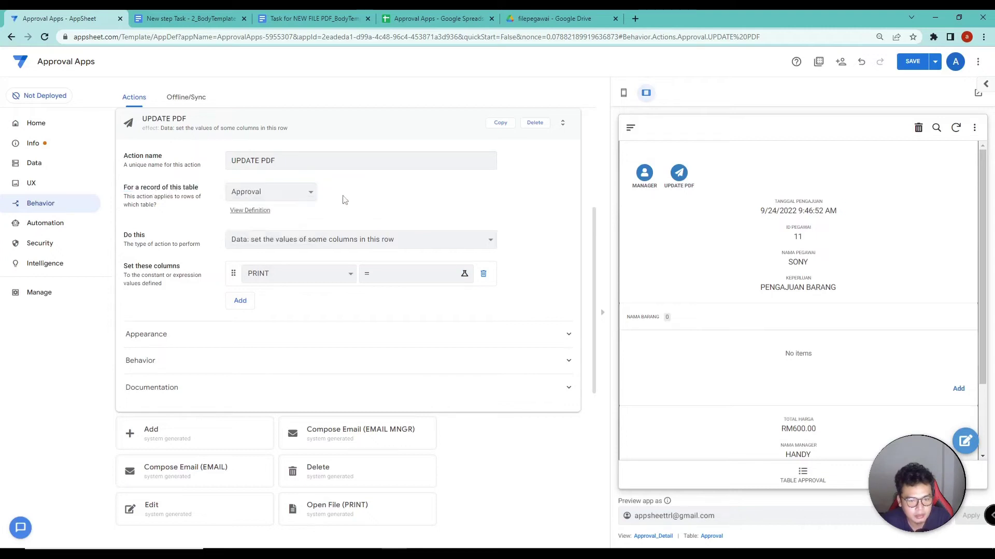
Copy the whole CONCATENATE expression for PRINT from the data action in the PRINT PDF bot
{"action": "left_click", "coordinate": [383, 274]}
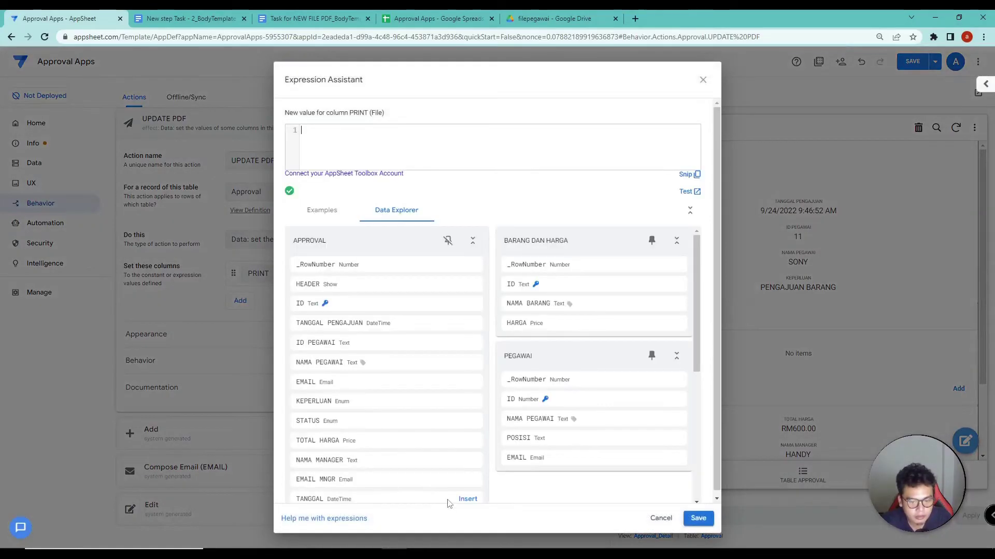
{"action": "left_click", "coordinate": [703, 82]}
{"action": "left_click", "coordinate": [62, 225]}
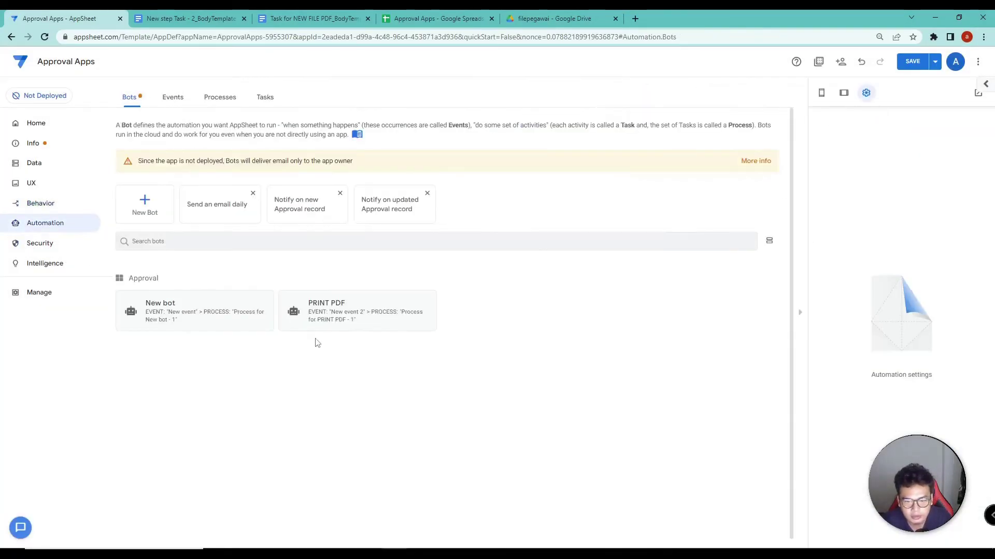
{"action": "left_click", "coordinate": [330, 310]}
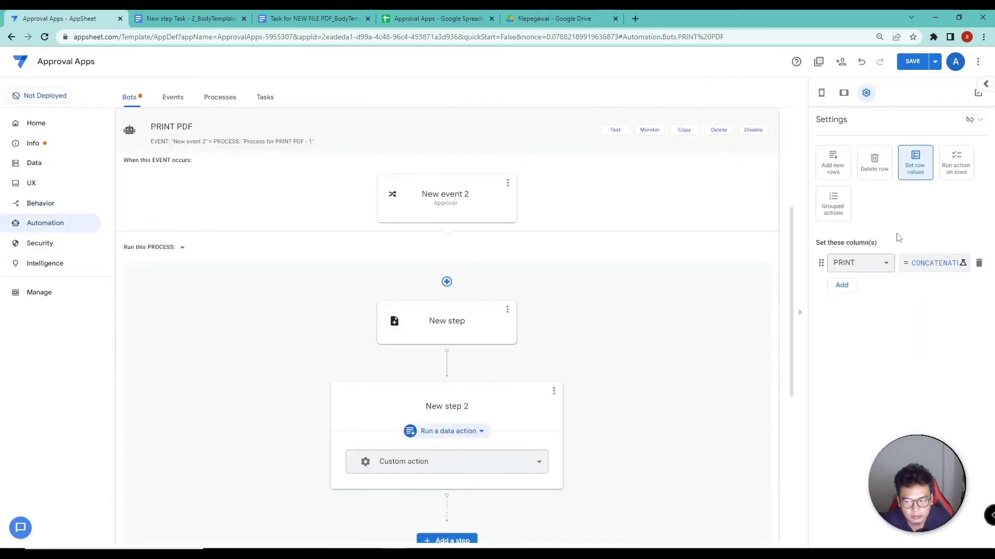
{"action": "left_click", "coordinate": [920, 265]}
{"action": "left_click_drag", "start_coordinate": [660, 143], "coordinate": [231, 130]}
{"action": "key", "text": "ctrl+c"}
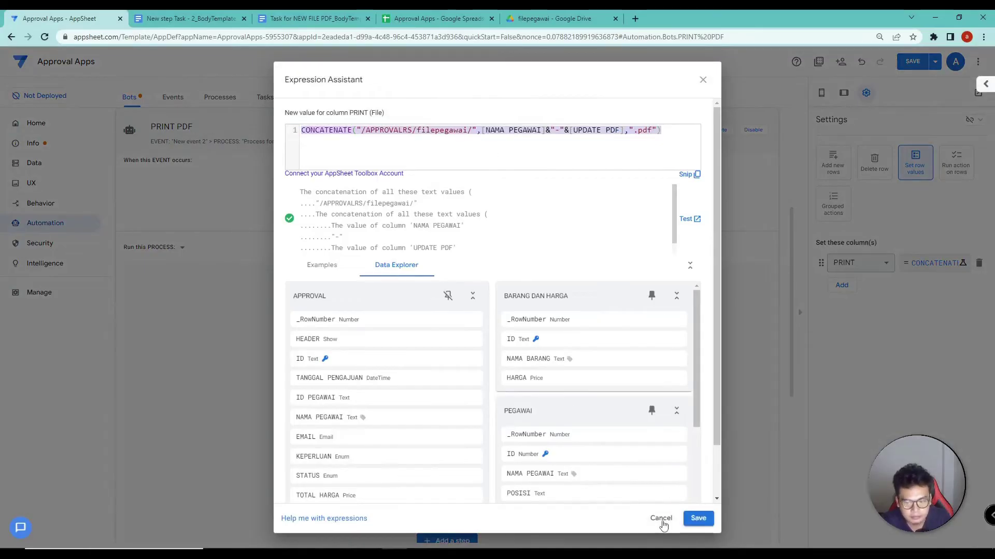
{"action": "left_click", "coordinate": [660, 519]}
Fill the UPDATE PDF action's PRINT value with the copied expression CONCATENATE("/APPROVALRS/filepegawai/",[NAMA PEGAWAI]&"-"&[UPDATE PDF],".pdf") and save it
{"action": "left_click", "coordinate": [36, 206]}
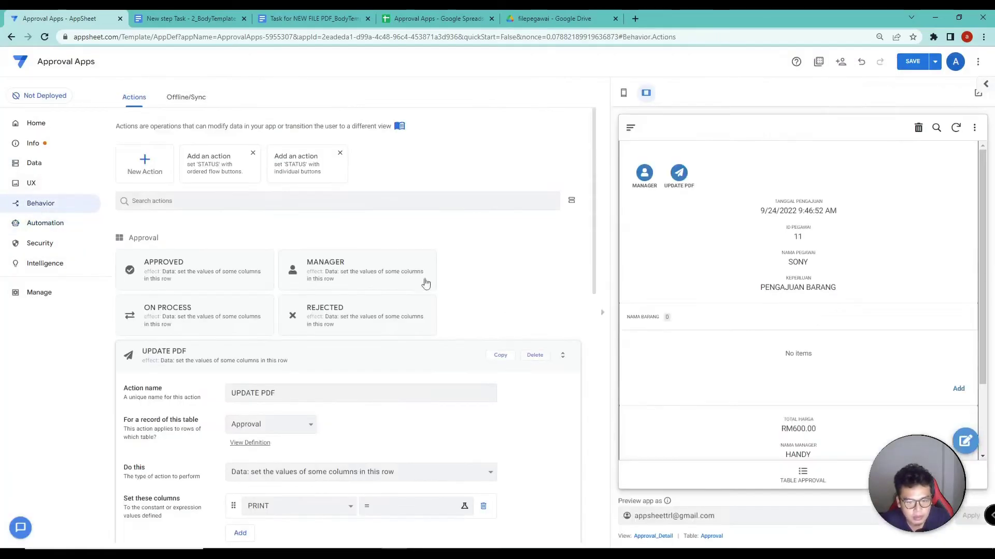
{"action": "scroll", "coordinate": [387, 393], "scroll_direction": "down", "scroll_amount": 3}
{"action": "left_click", "coordinate": [409, 351]}
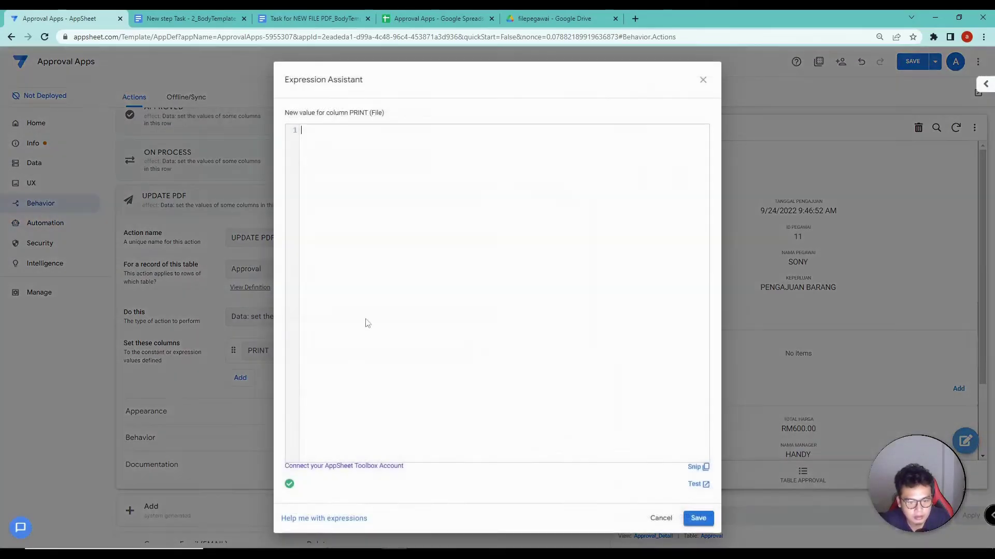
{"action": "key", "text": "ctrl+v"}
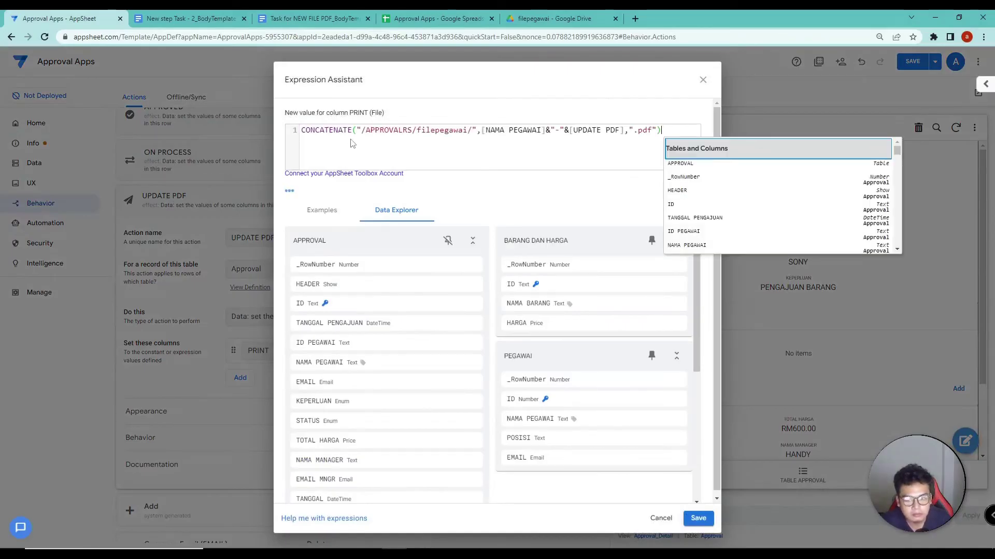
{"action": "left_click", "coordinate": [395, 133]}
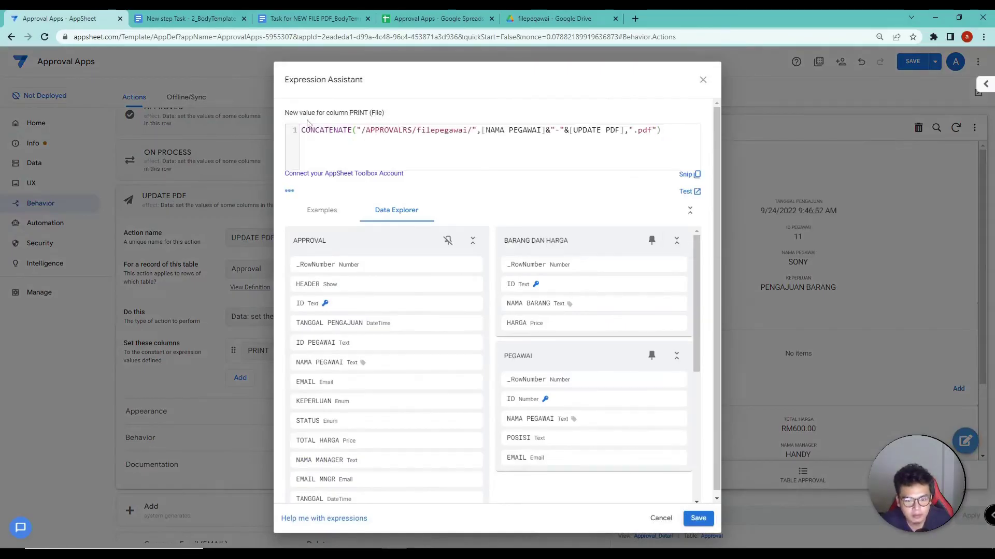
{"action": "left_click", "coordinate": [697, 519]}
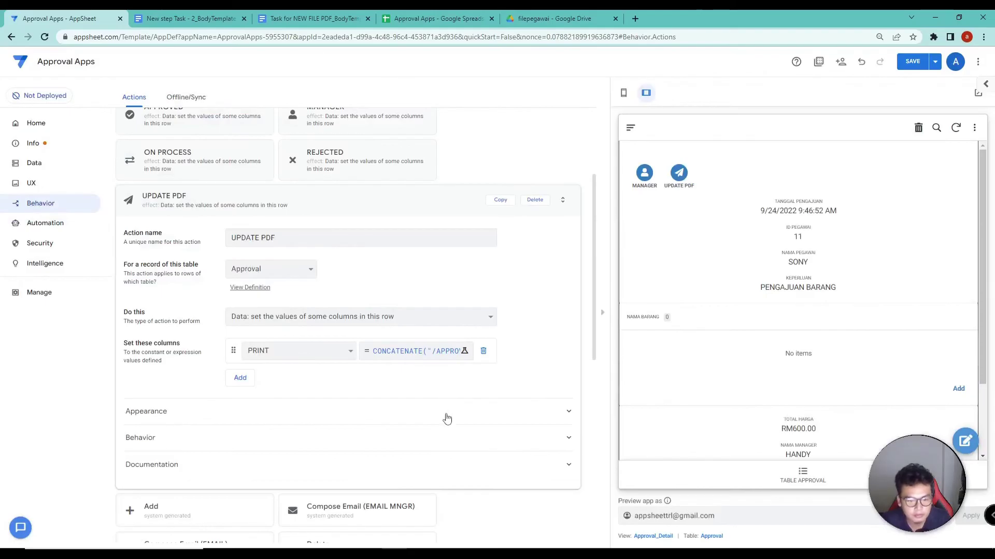
Search the action icons for "syn", give UPDATE PDF the circular-arrows sync icon, and collapse the action
{"action": "left_click", "coordinate": [350, 419]}
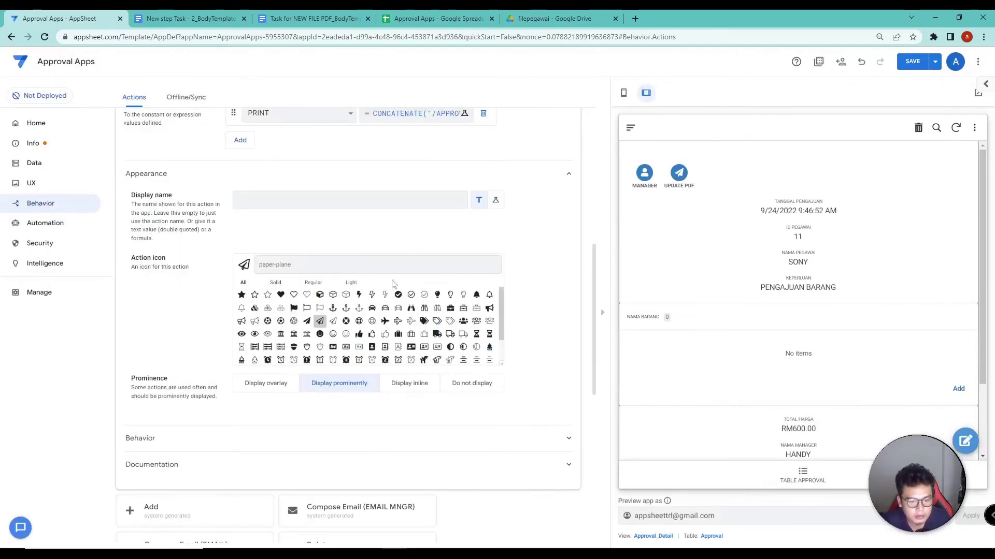
{"action": "left_click", "coordinate": [320, 264]}
{"action": "type", "text": "syn"}
{"action": "left_click", "coordinate": [436, 295]}
{"action": "scroll", "coordinate": [340, 267], "scroll_direction": "up", "scroll_amount": 4}
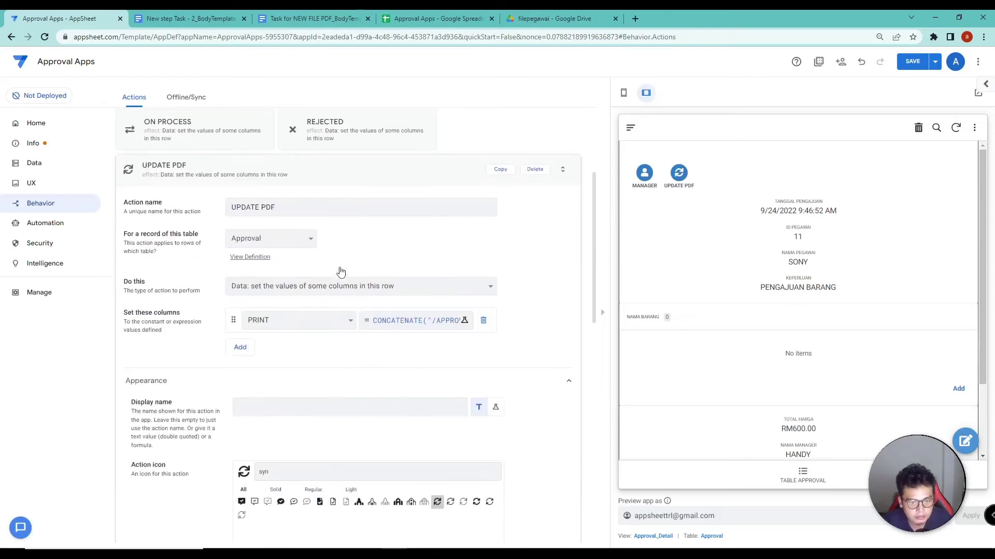
{"action": "left_click", "coordinate": [318, 176]}
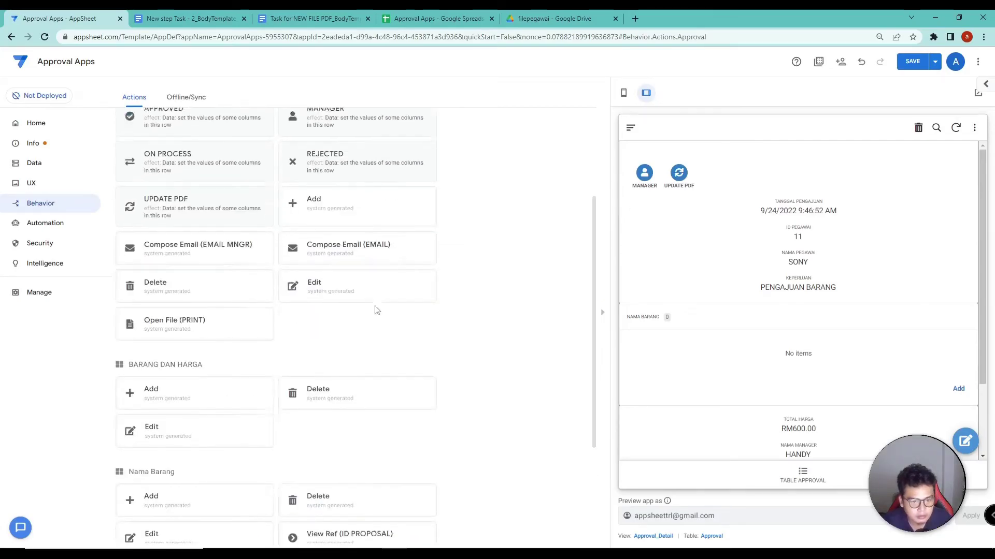
Create a new action named PRINT PDF for the Approval table that performs External: open a file
{"action": "scroll", "coordinate": [373, 311], "scroll_direction": "up", "scroll_amount": 3}
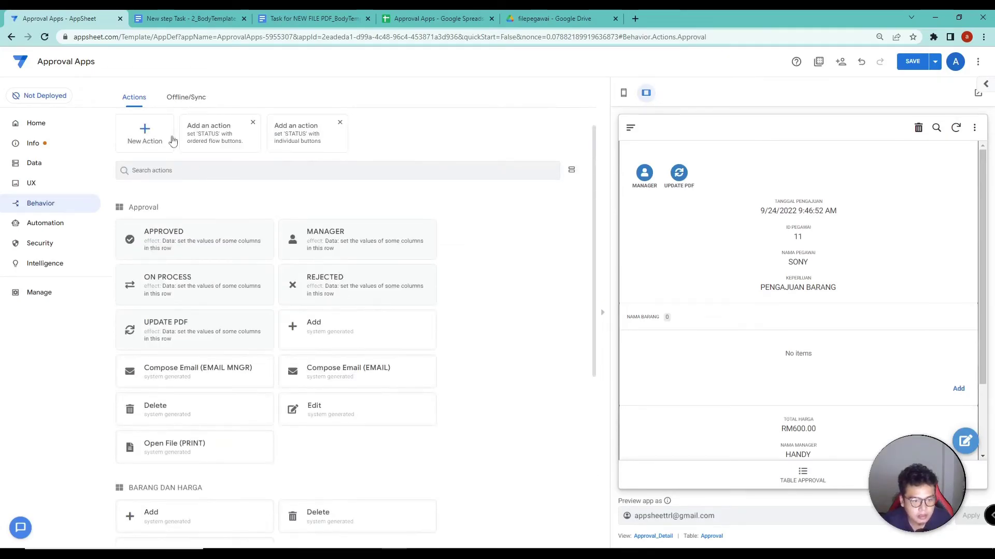
{"action": "left_click", "coordinate": [145, 136]}
{"action": "triple_click", "coordinate": [288, 162]}
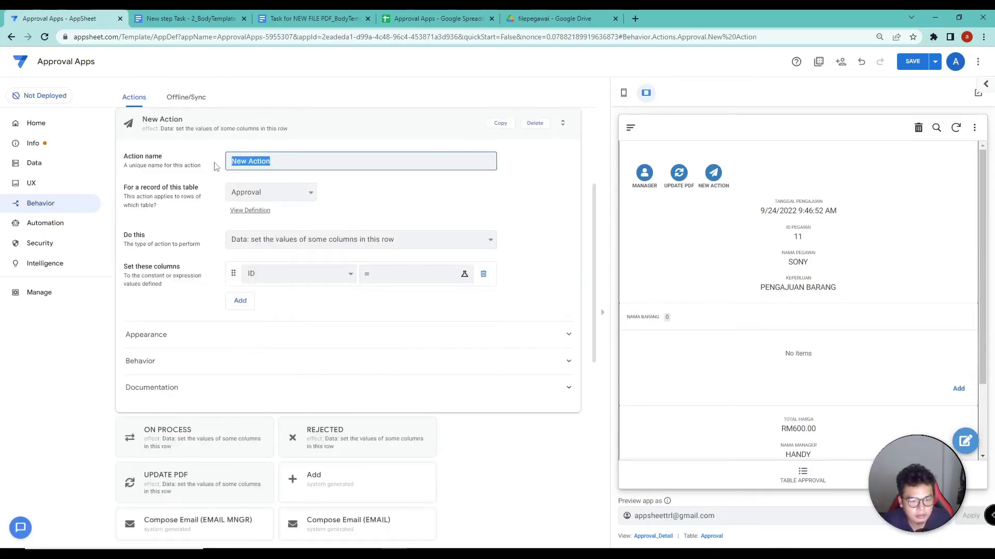
{"action": "type", "text": "PRINT PDF"}
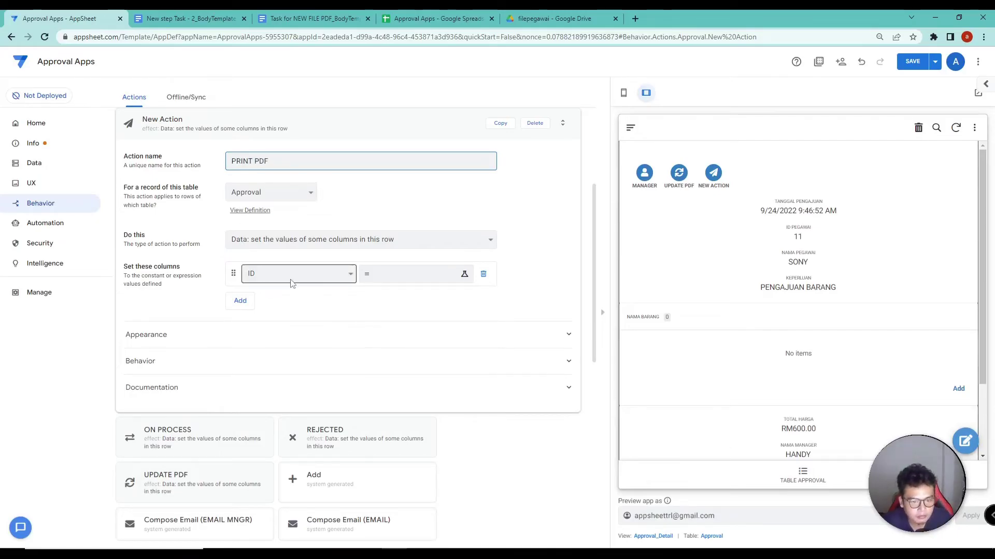
{"action": "left_click", "coordinate": [306, 243]}
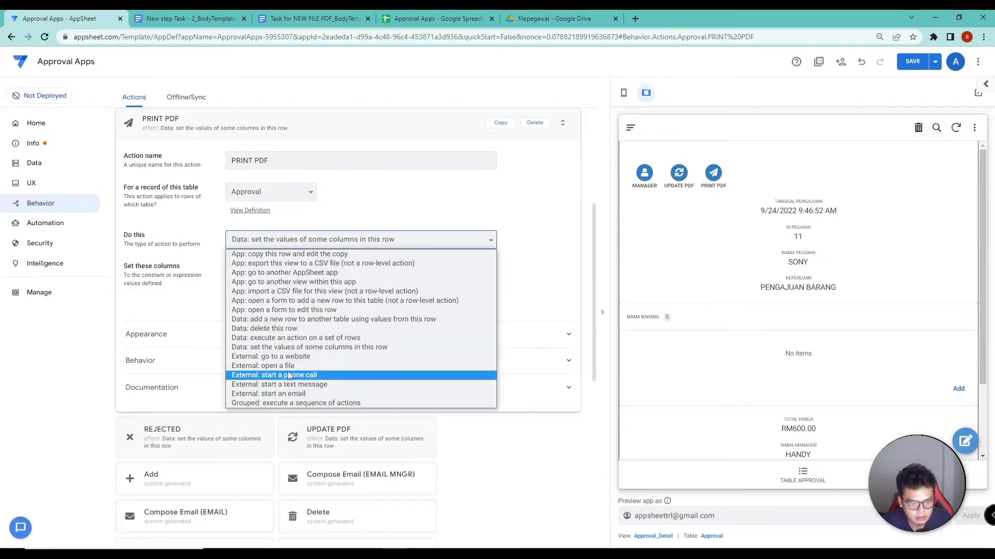
{"action": "left_click", "coordinate": [288, 366]}
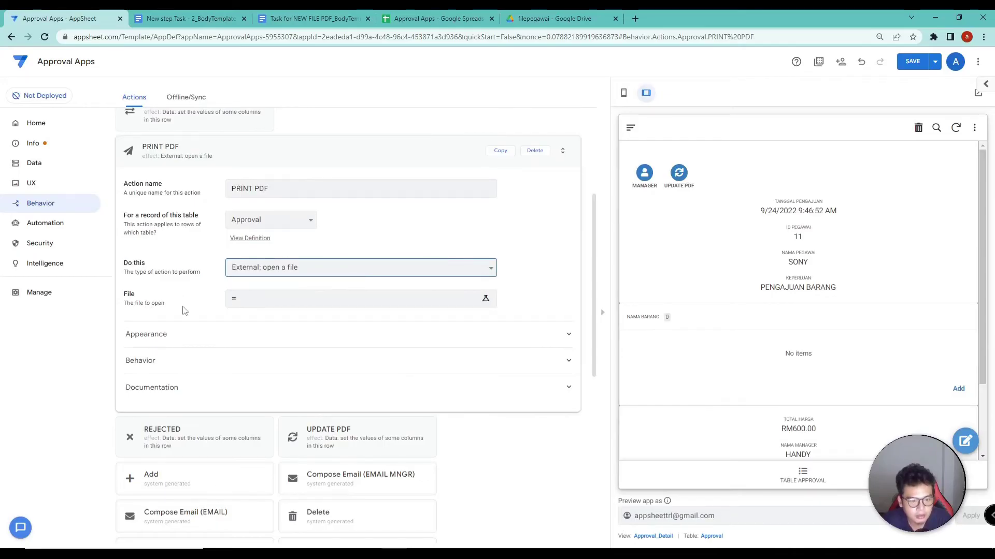
Set the PRINT PDF action's file to [PRINT], check the PRINT column in the Approval spreadsheet, and save the app
{"action": "left_click", "coordinate": [255, 301]}
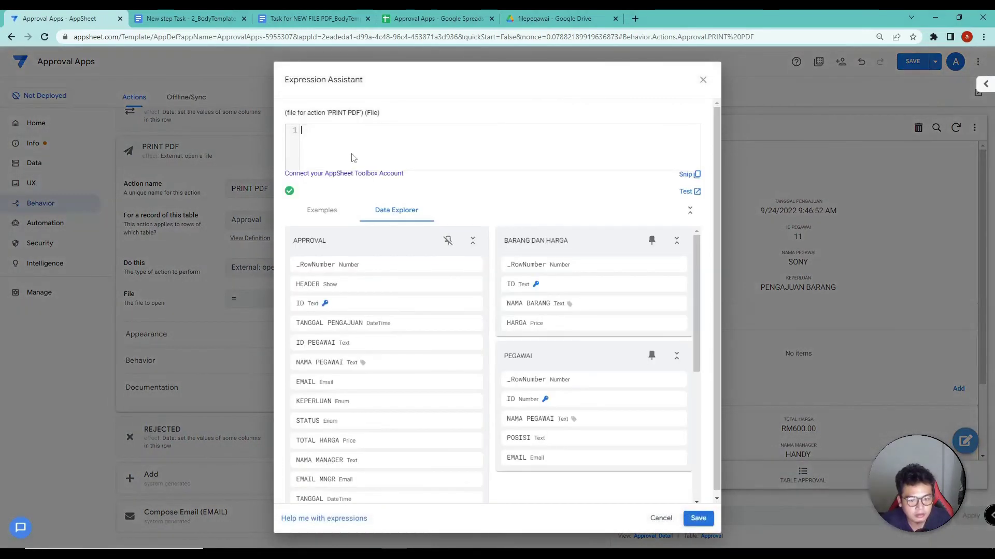
{"action": "type", "text": "[PRINT"}
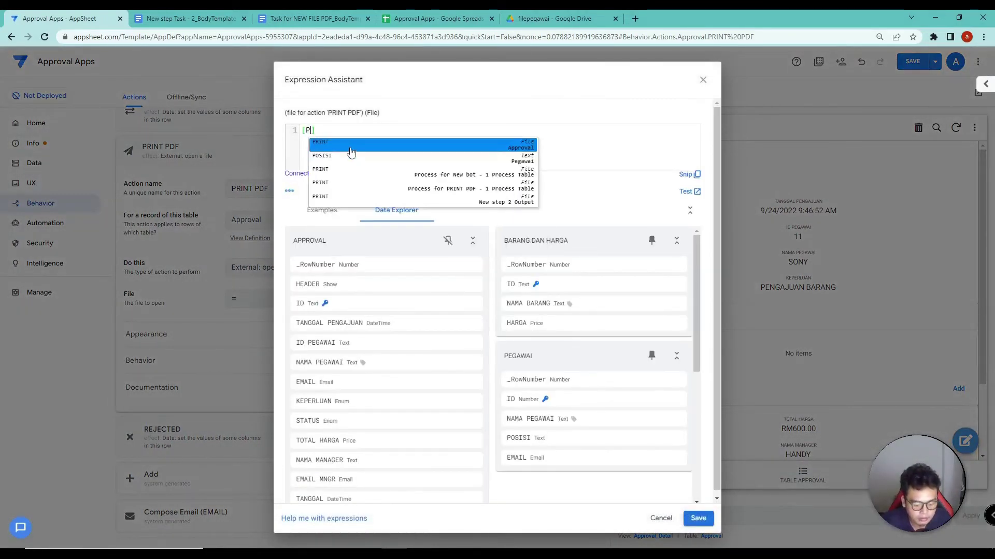
{"action": "left_click", "coordinate": [351, 151]}
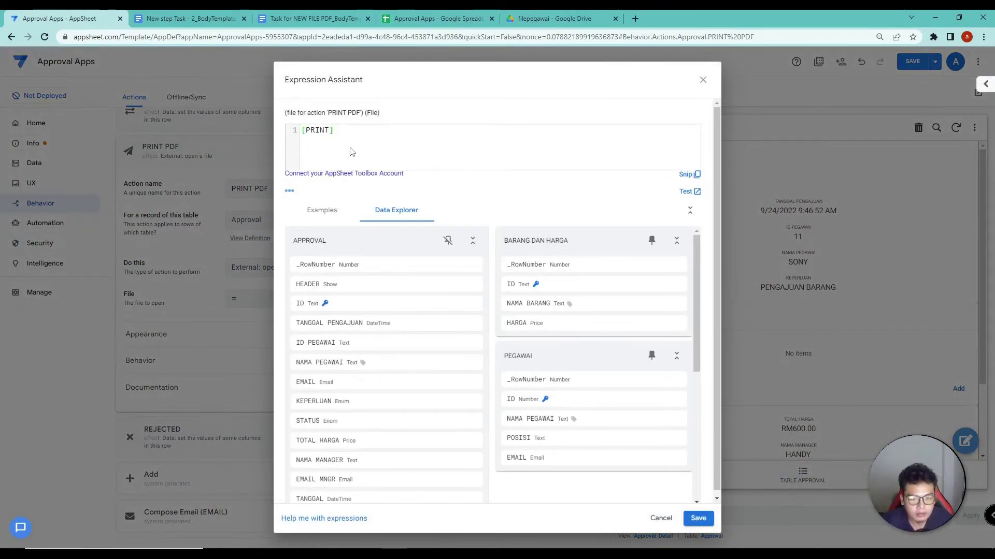
{"action": "left_click", "coordinate": [436, 18]}
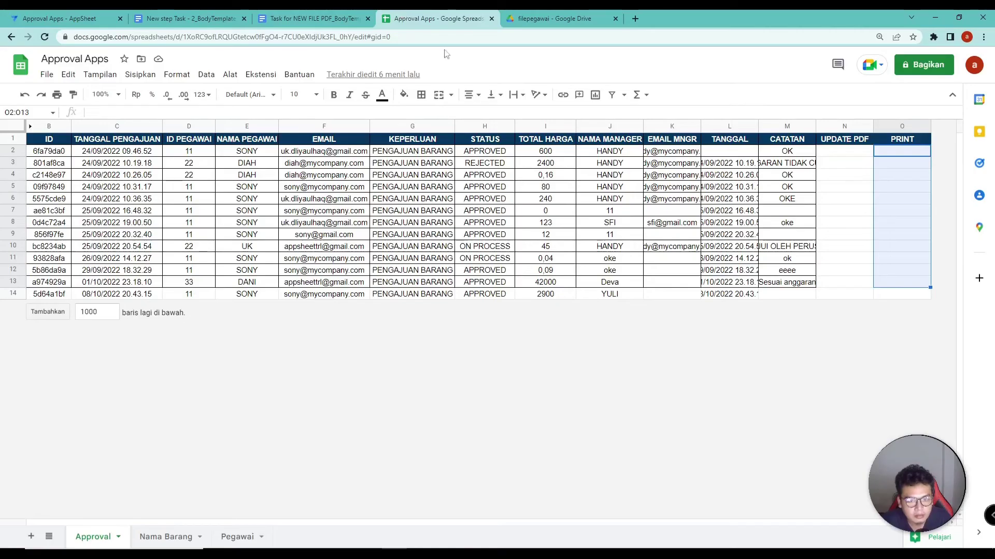
{"action": "left_click_drag", "start_coordinate": [889, 151], "coordinate": [902, 293]}
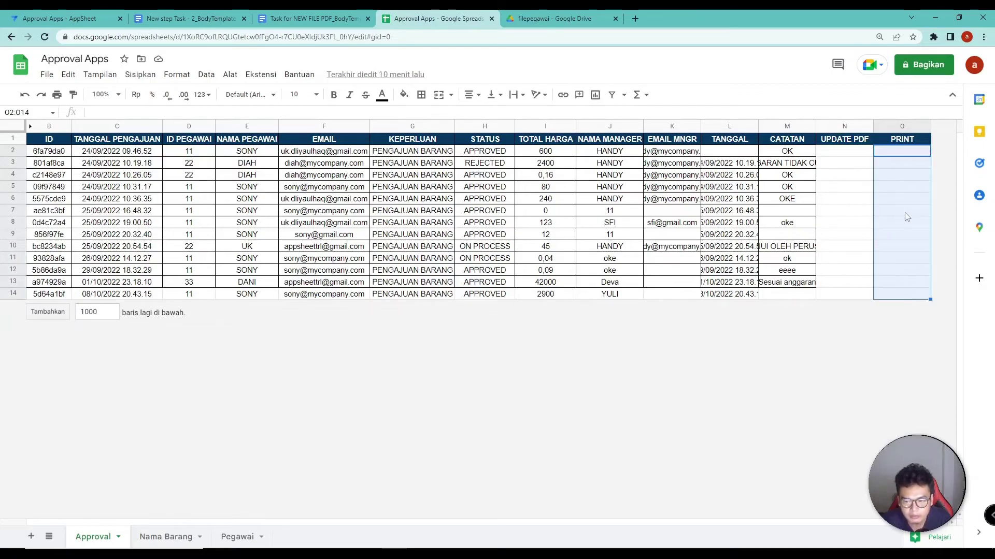
{"action": "left_click", "coordinate": [900, 200]}
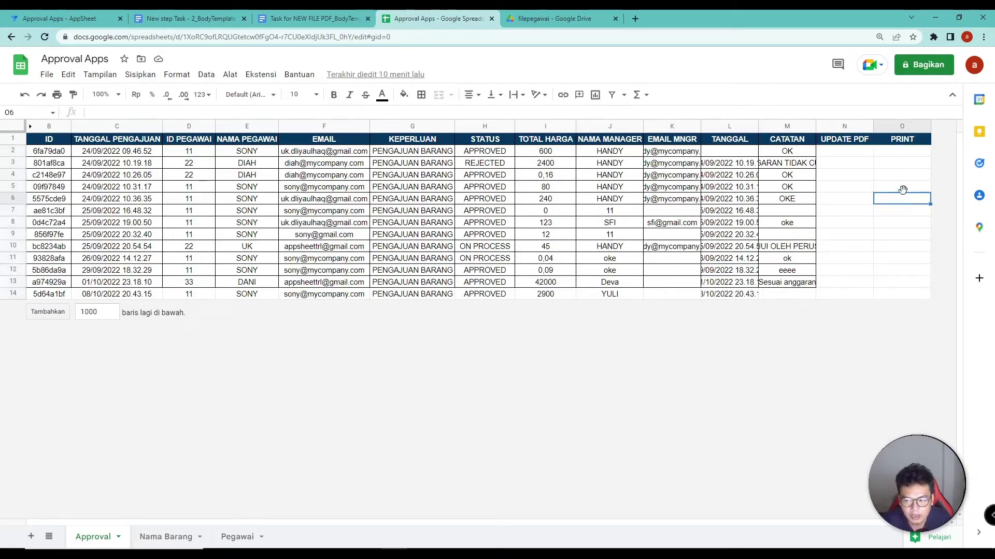
{"action": "left_click", "coordinate": [14, 14]}
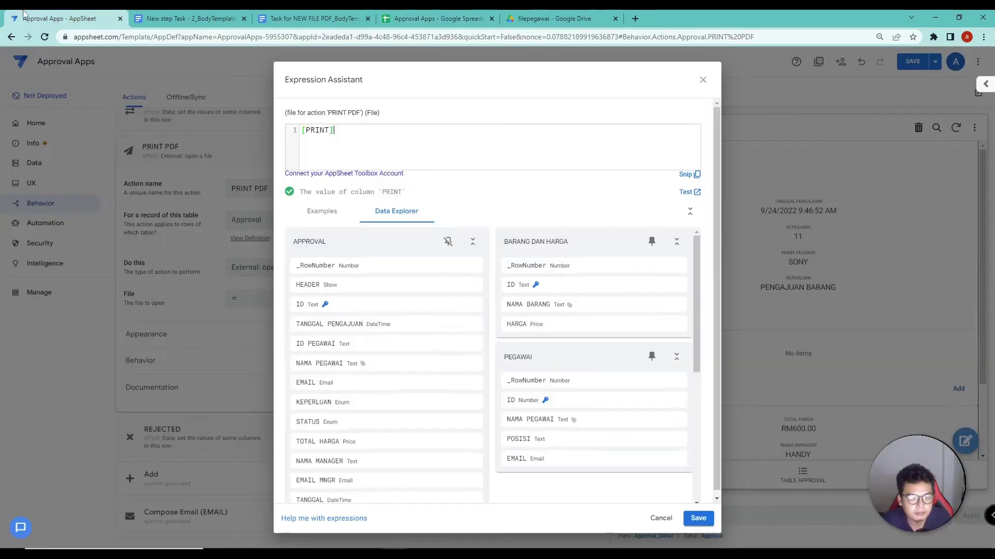
{"action": "left_click", "coordinate": [698, 519]}
{"action": "left_click", "coordinate": [915, 63]}
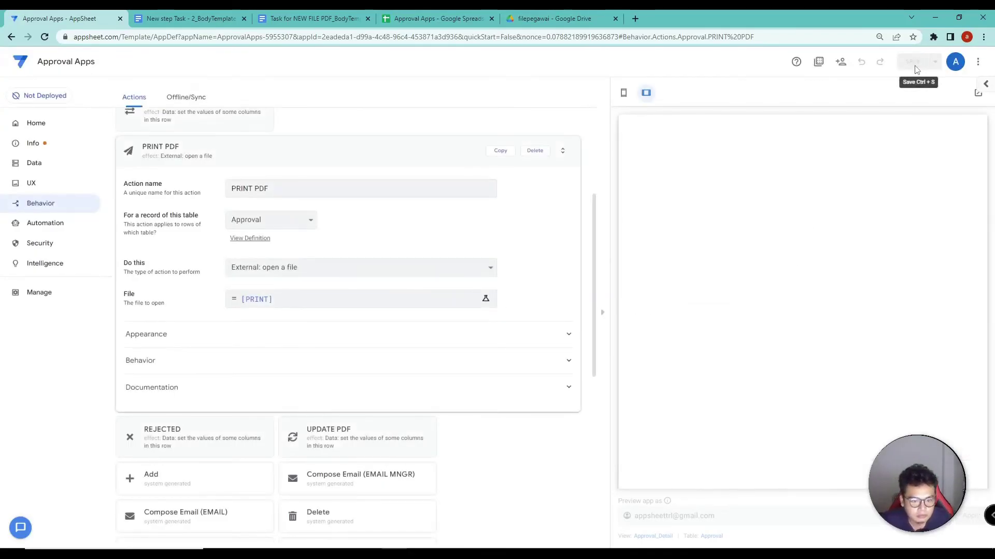
Search the action icons for "print", give PRINT PDF the solid printer icon, save the app, and collapse the action
{"action": "left_click", "coordinate": [261, 334]}
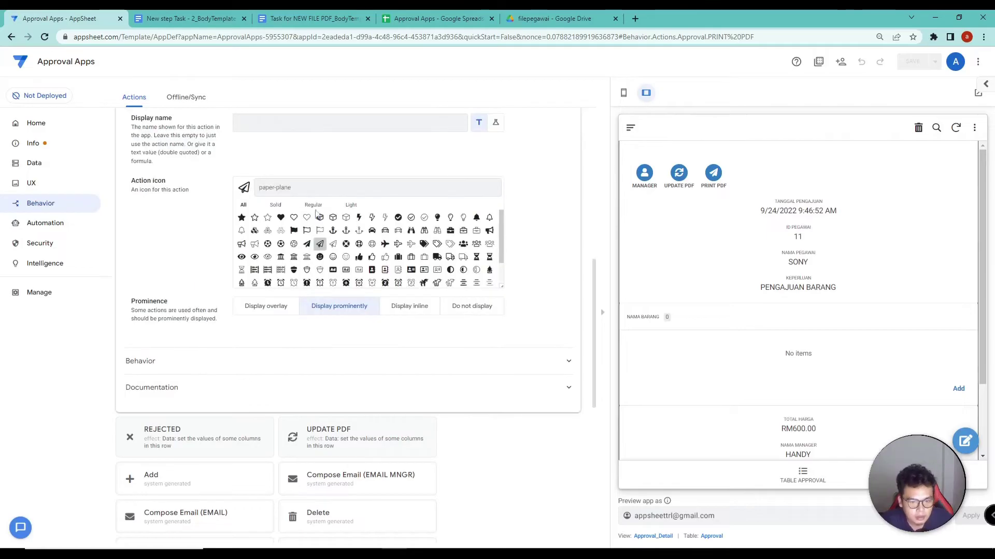
{"action": "type", "text": "print"}
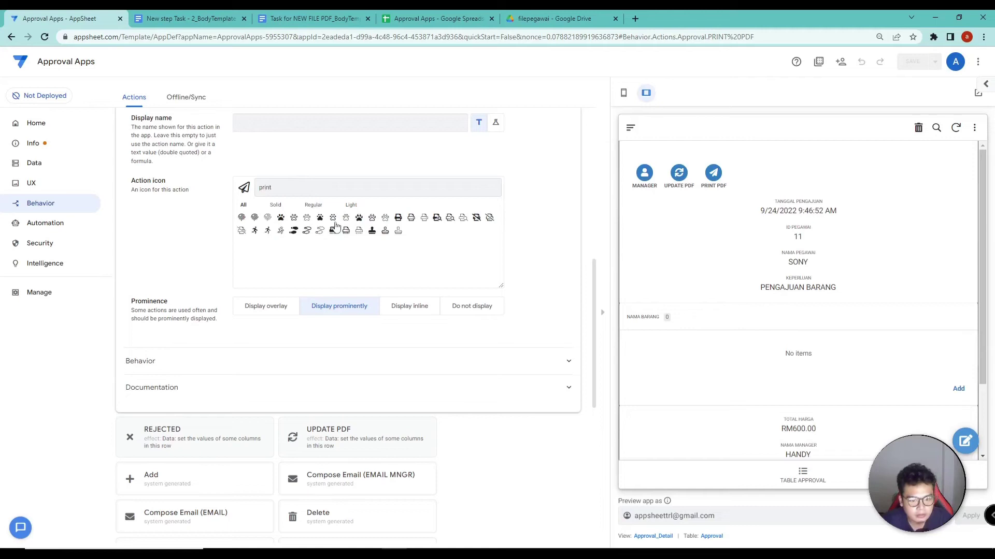
{"action": "left_click", "coordinate": [398, 217]}
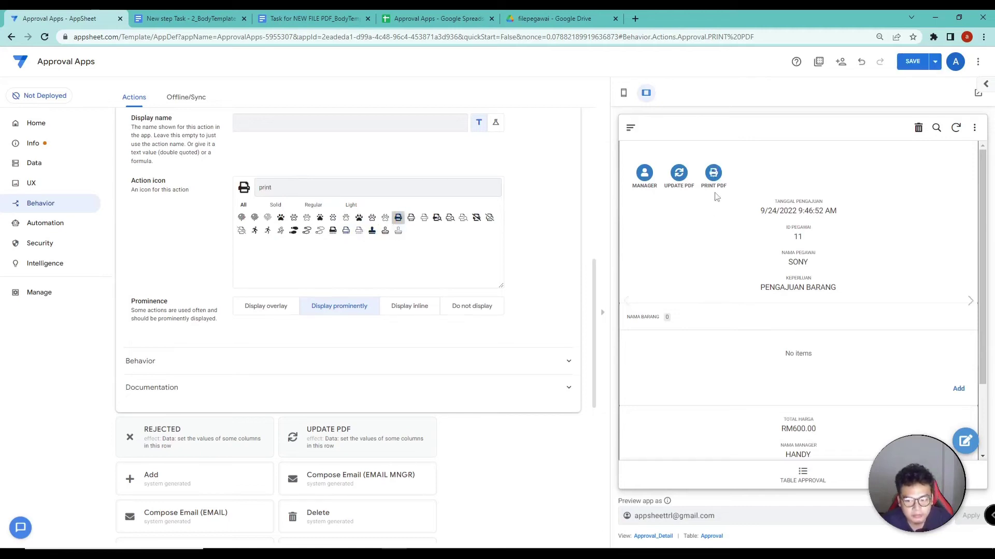
{"action": "left_click", "coordinate": [913, 64]}
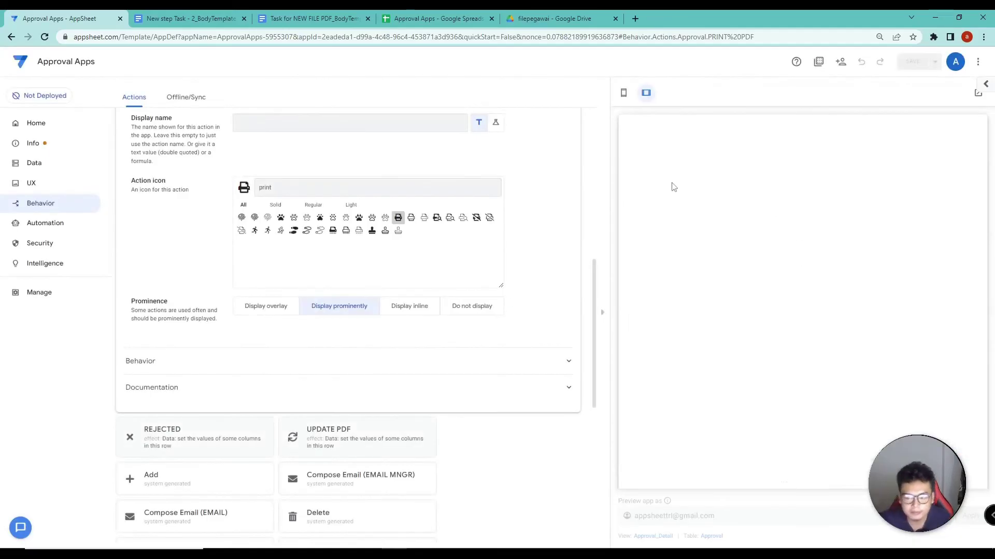
{"action": "scroll", "coordinate": [544, 190], "scroll_direction": "up", "scroll_amount": 4}
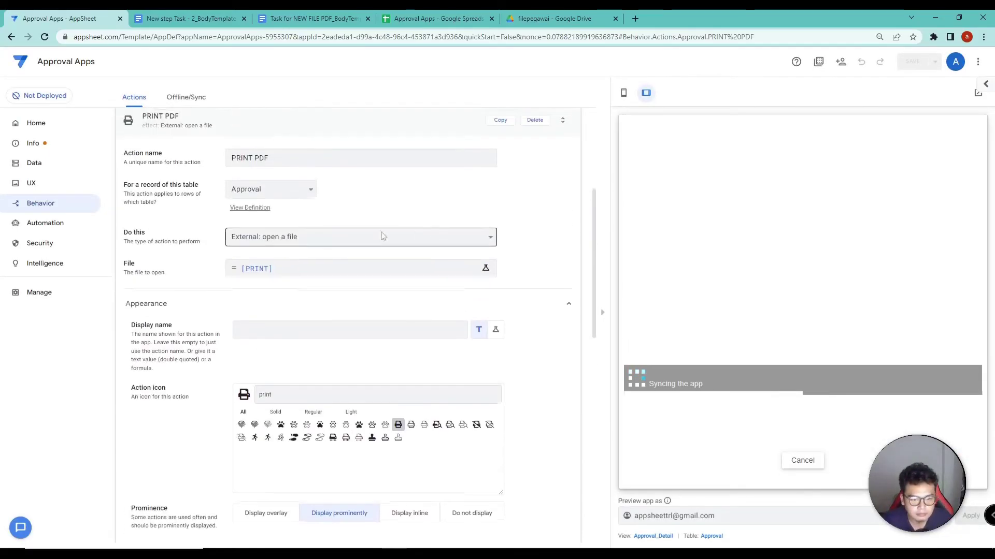
{"action": "scroll", "coordinate": [317, 193], "scroll_direction": "up", "scroll_amount": 2}
{"action": "left_click", "coordinate": [314, 234]}
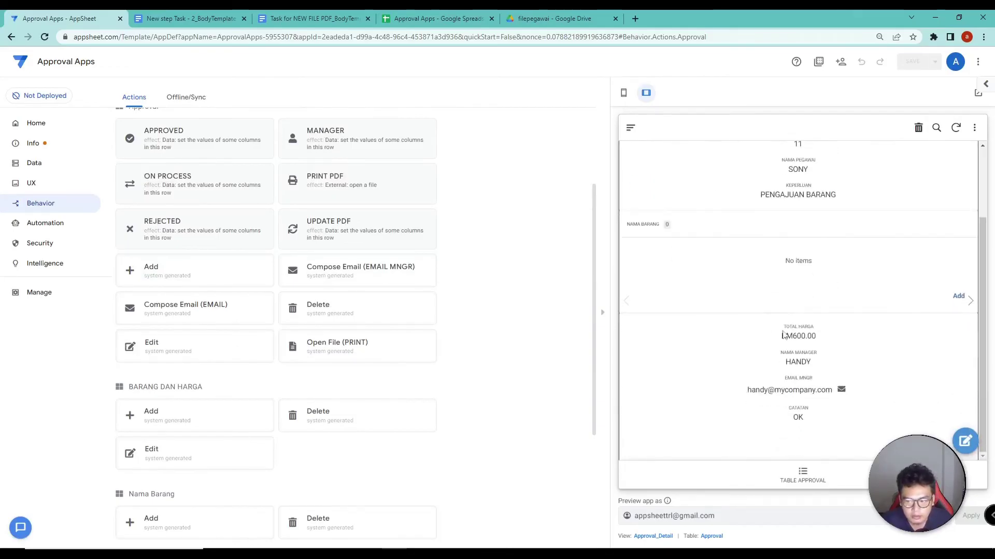
Open the 10/8/2022 8:43:15 PM record from TABLE APPROVAL in the app preview, run UPDATE PDF on it, and sync
{"action": "left_click", "coordinate": [803, 474]}
{"action": "left_click", "coordinate": [757, 380]}
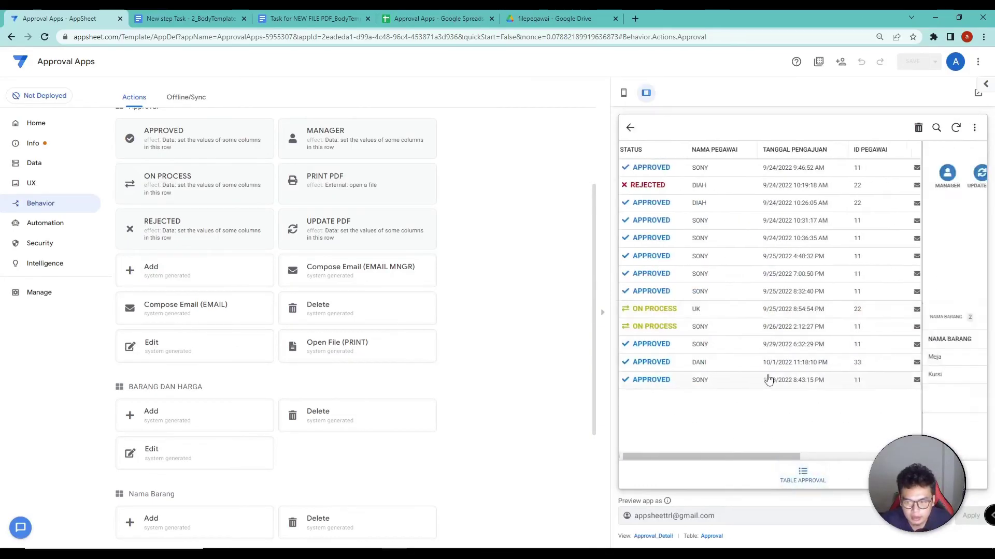
{"action": "scroll", "coordinate": [787, 394], "scroll_direction": "down", "scroll_amount": 2}
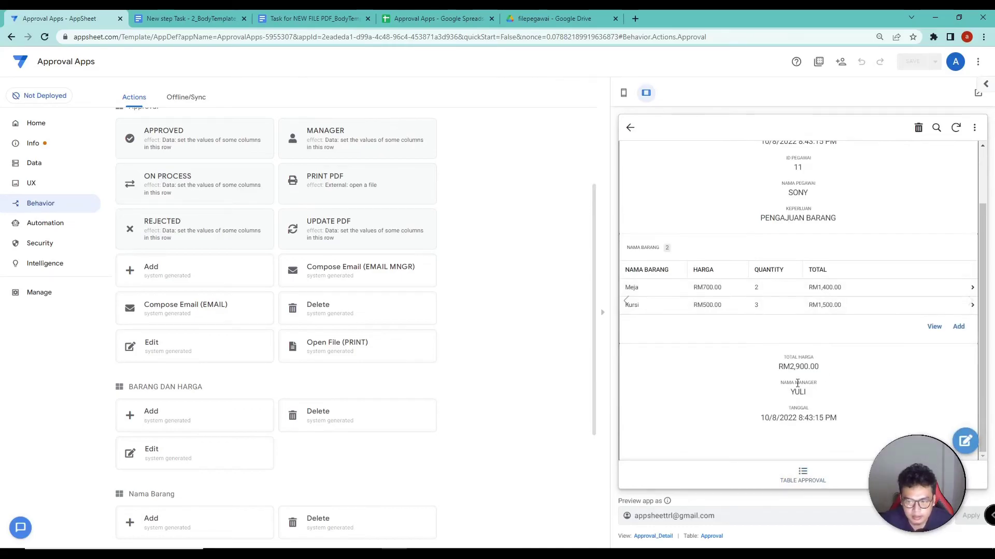
{"action": "scroll", "coordinate": [758, 246], "scroll_direction": "up", "scroll_amount": 2}
{"action": "left_click", "coordinate": [679, 176]}
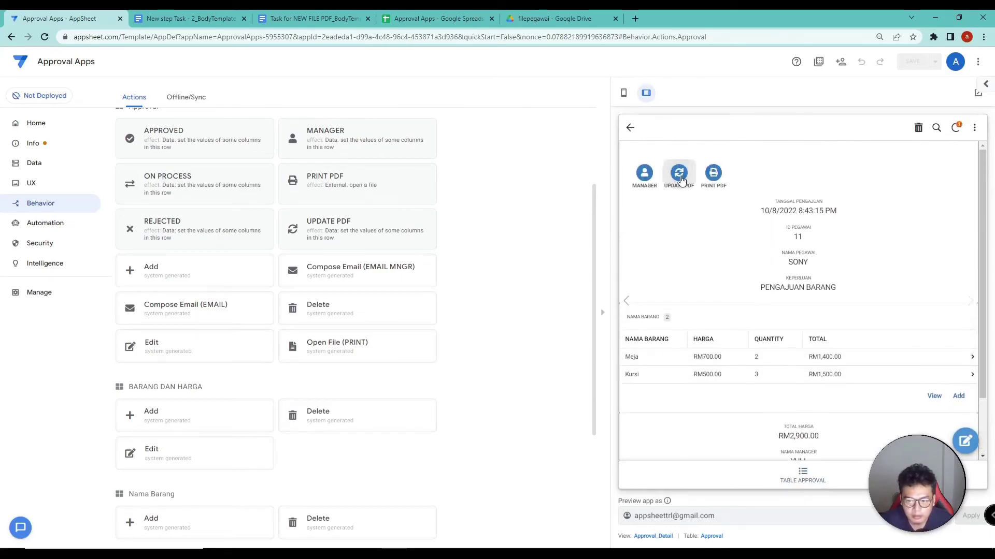
{"action": "left_click", "coordinate": [956, 130]}
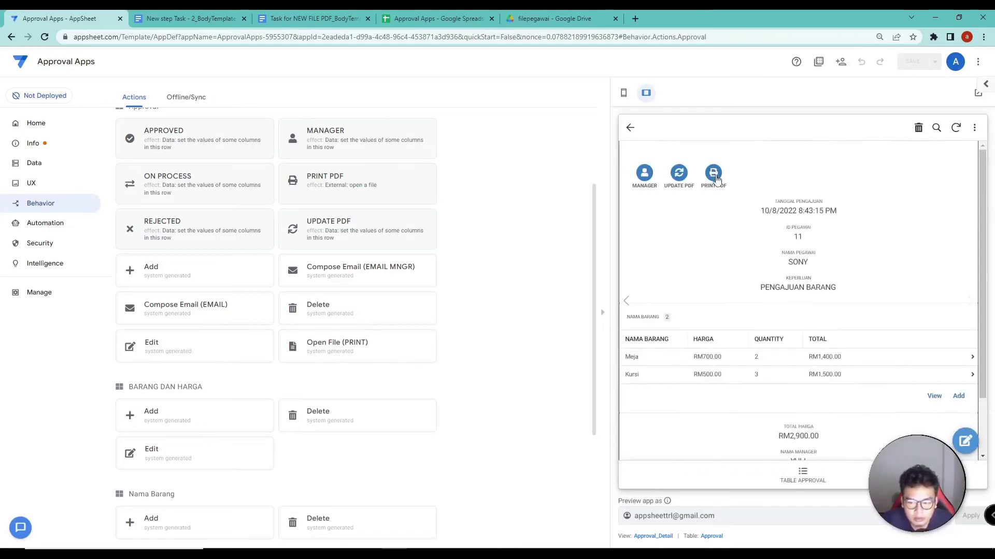
Run PRINT PDF on the record and review the Approval details and Nama Barang table in the opened PDF
{"action": "left_click", "coordinate": [720, 179]}
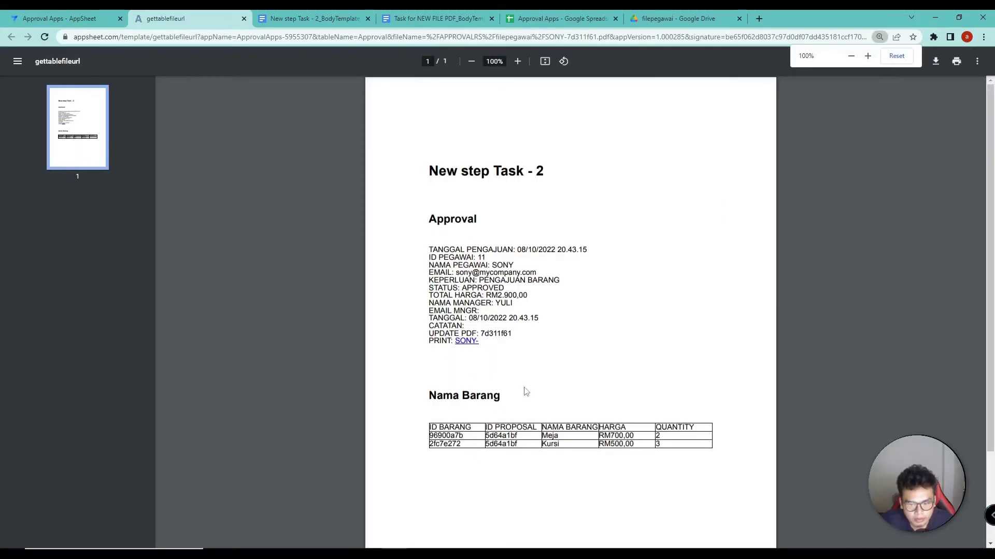
{"action": "scroll", "coordinate": [525, 397], "scroll_direction": "down", "scroll_amount": 2}
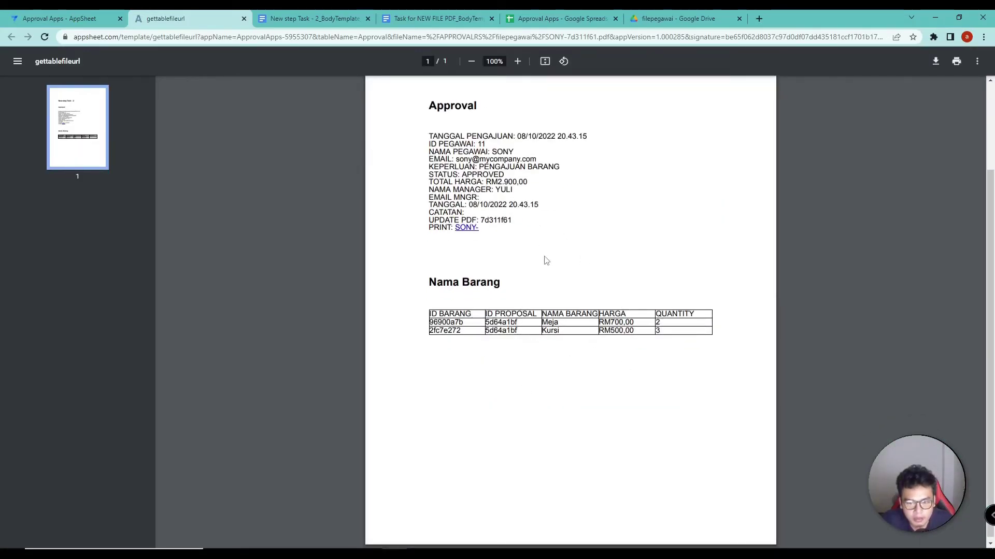
{"action": "scroll", "coordinate": [546, 260], "scroll_direction": "up", "scroll_amount": 2}
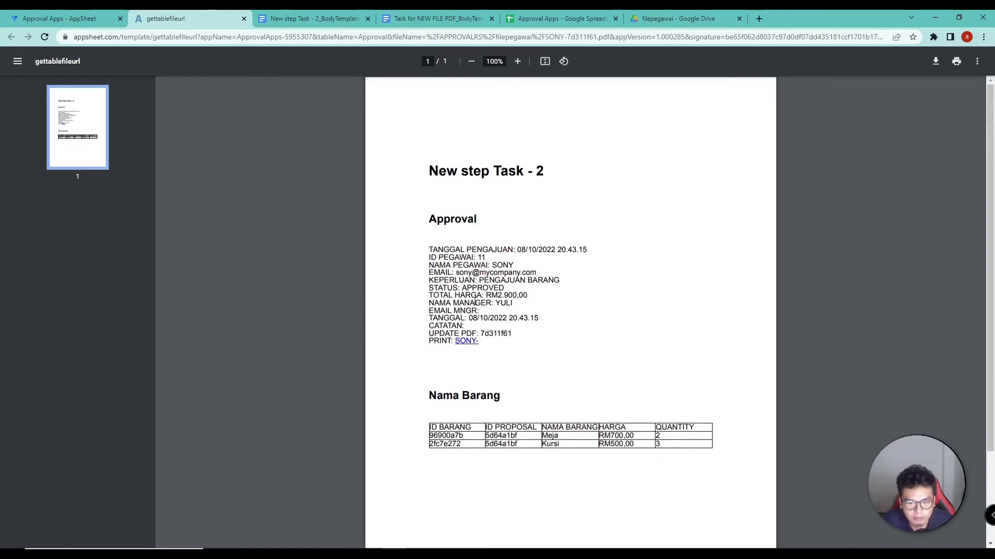
{"action": "left_click", "coordinate": [526, 276]}
Switch to Google Drive, reopen the filepegawai folder from APPROVALRS, and check the generated PDF file's name
{"action": "left_click", "coordinate": [662, 18]}
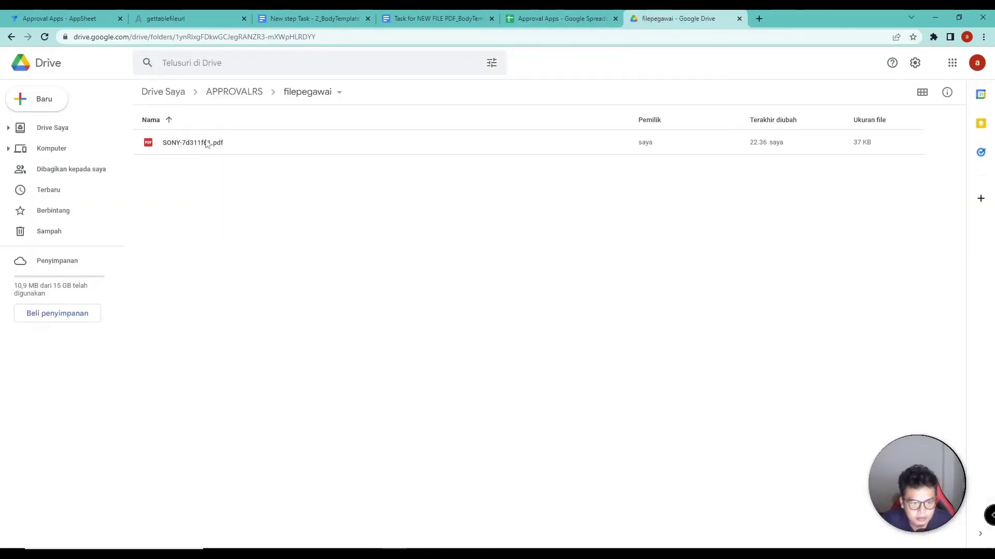
{"action": "left_click", "coordinate": [222, 93]}
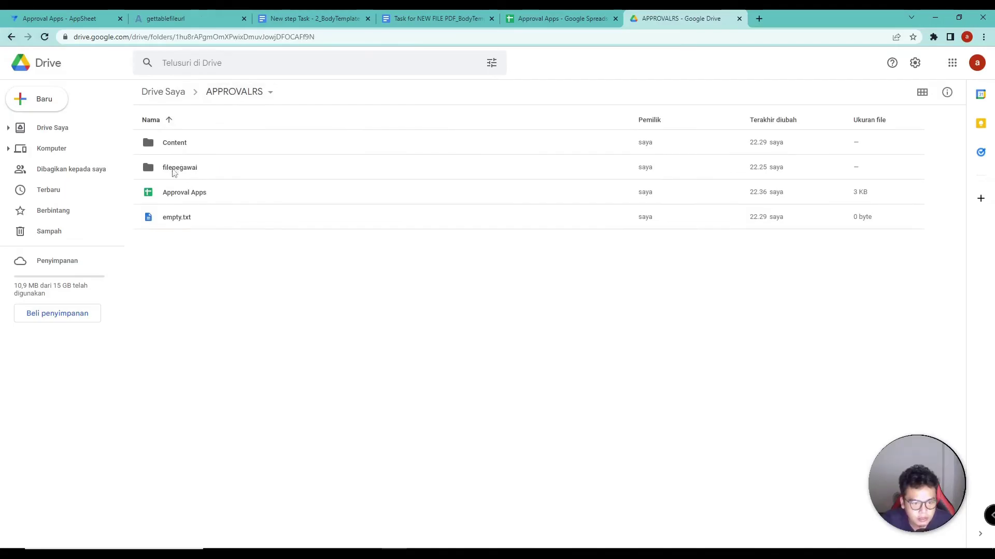
{"action": "double_click", "coordinate": [181, 170]}
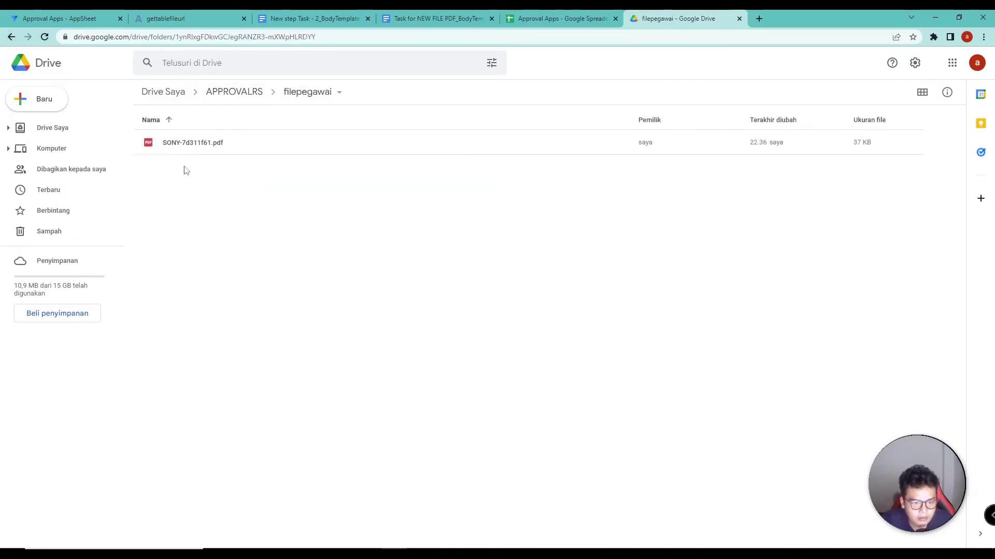
{"action": "left_click", "coordinate": [172, 148]}
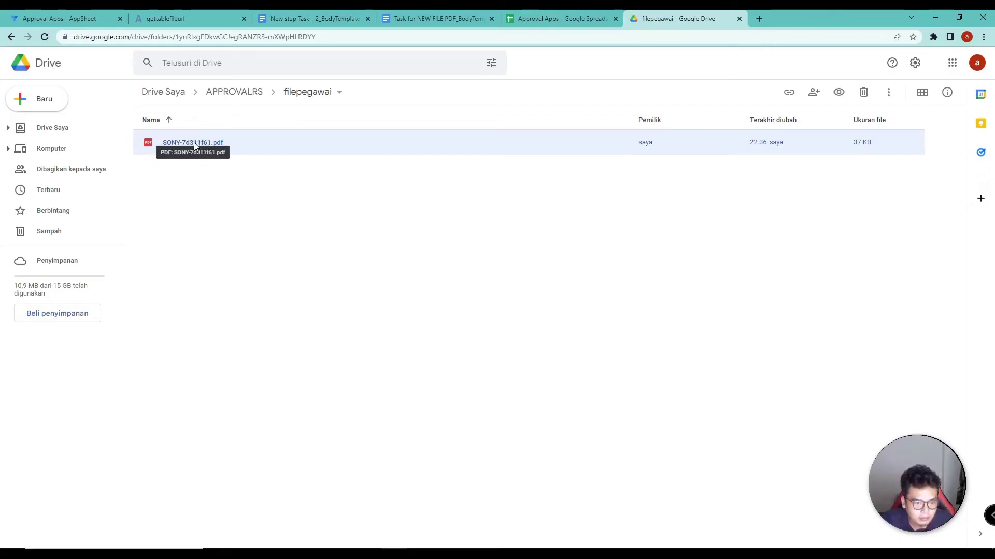
Switch to the Approval Apps spreadsheet, fit the PRINT column to its contents, and select the PDF path in row 14
{"action": "left_click", "coordinate": [549, 17]}
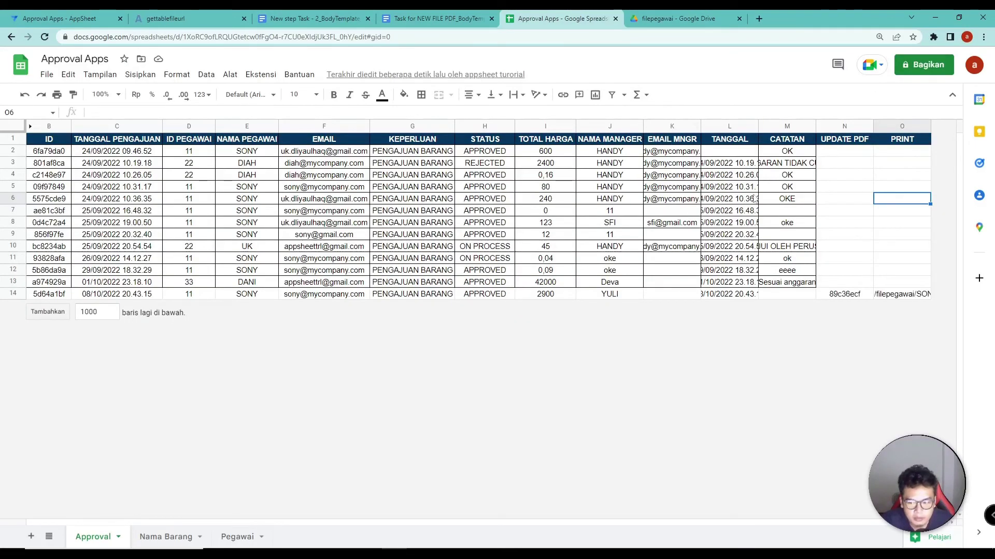
{"action": "double_click", "coordinate": [929, 127]}
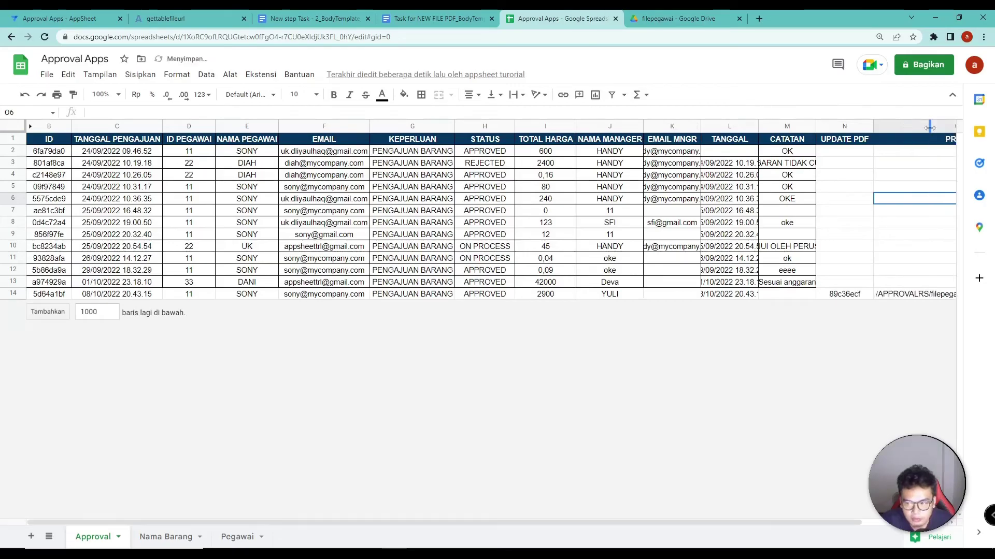
{"action": "left_click_drag", "start_coordinate": [792, 522], "coordinate": [883, 522]}
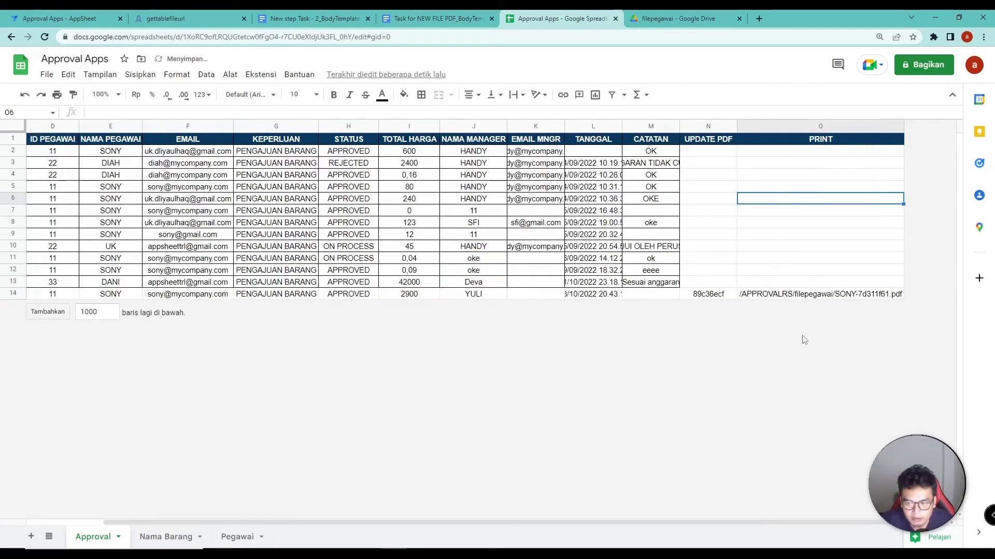
{"action": "left_click", "coordinate": [803, 295]}
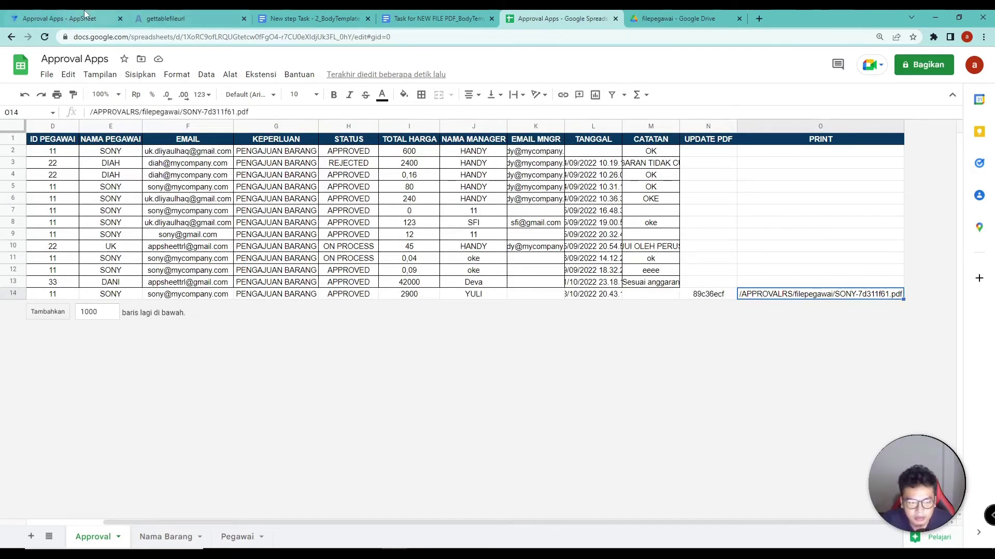
Switch to the Approval Apps AppSheet editor and open the 10/8/2022 8:43:15 PM record for editing, rechecking its row 14 in the spreadsheet
{"action": "left_click", "coordinate": [59, 18]}
{"action": "scroll", "coordinate": [782, 292], "scroll_direction": "down", "scroll_amount": 2}
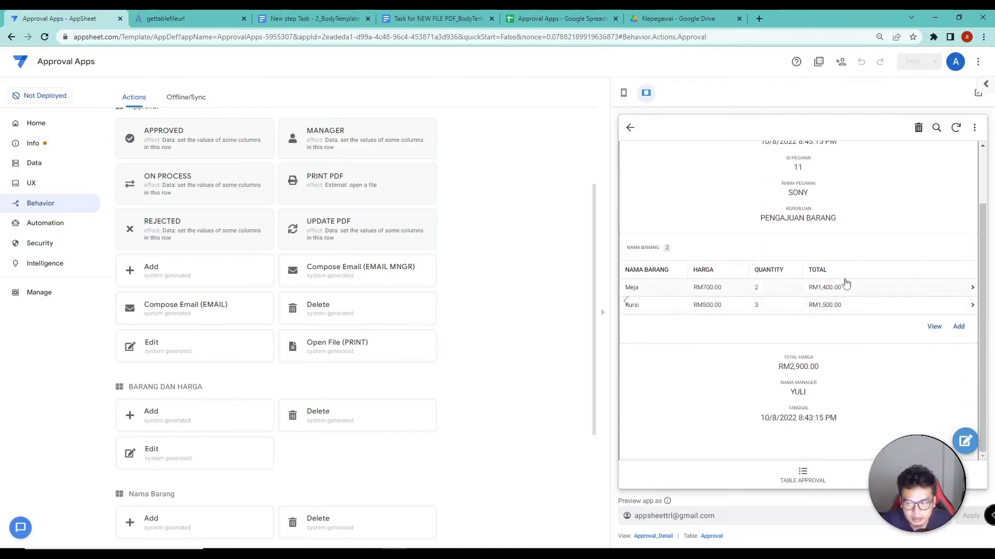
{"action": "left_click", "coordinate": [966, 443]}
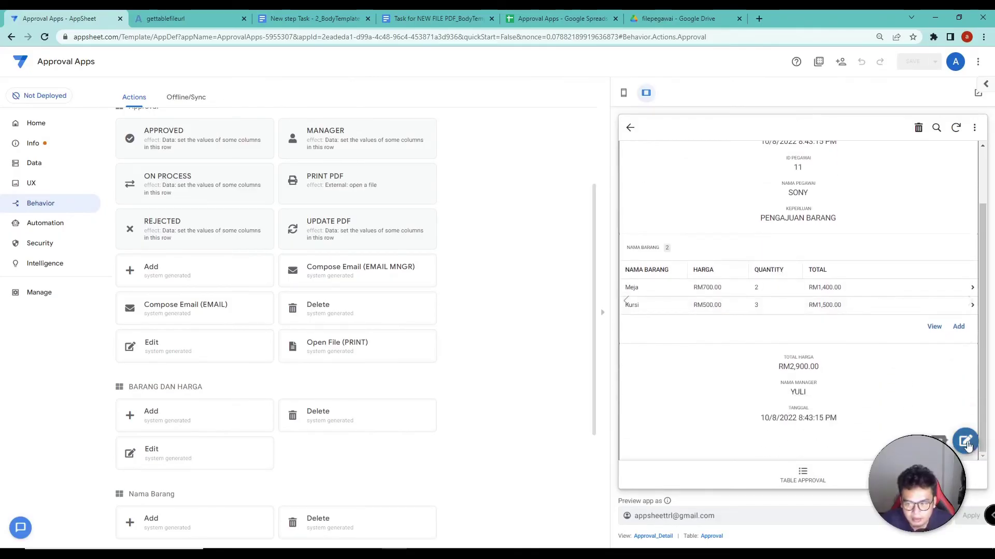
{"action": "left_click", "coordinate": [549, 18]}
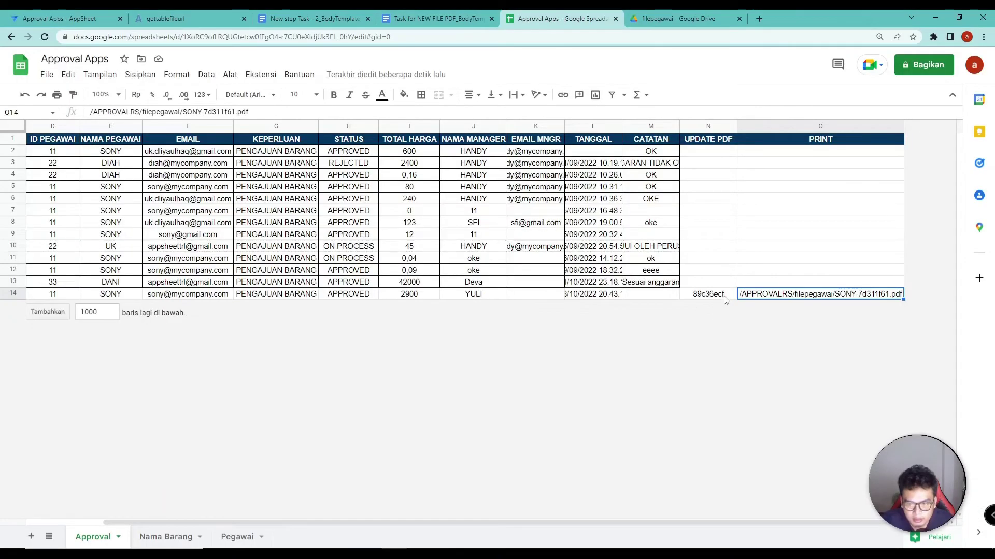
{"action": "key", "text": "ctrl+1"}
Add a new Nama Barang item to the record with Meja as the item and a quantity of 2, and save it
{"action": "scroll", "coordinate": [820, 354], "scroll_direction": "down", "scroll_amount": 2}
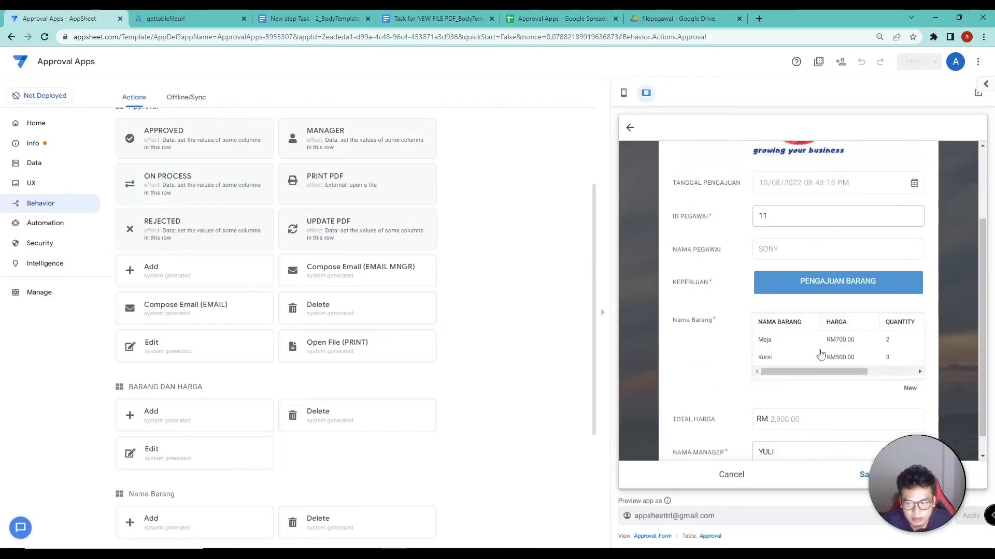
{"action": "scroll", "coordinate": [820, 354], "scroll_direction": "down", "scroll_amount": 1}
{"action": "left_click", "coordinate": [909, 367]}
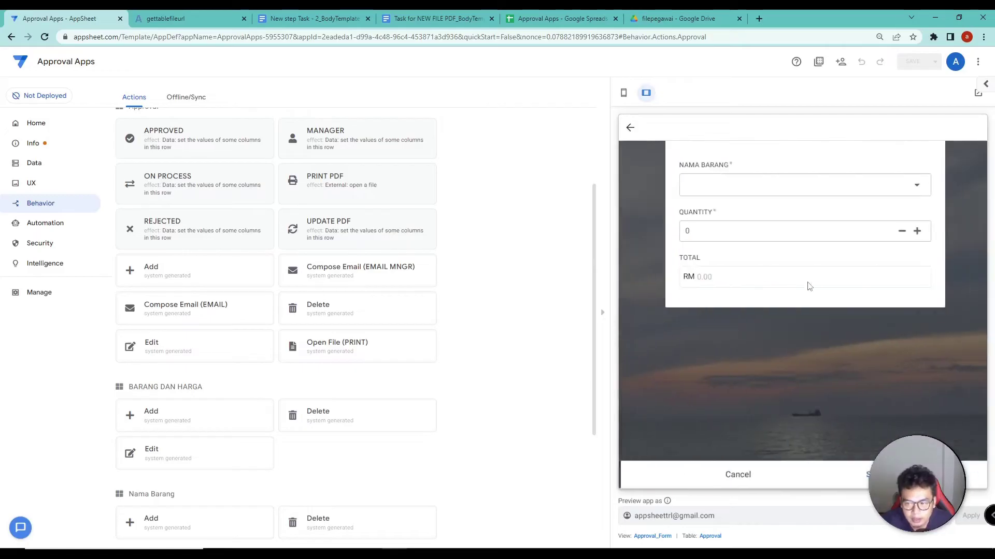
{"action": "left_click", "coordinate": [899, 187]}
{"action": "left_click", "coordinate": [704, 190]}
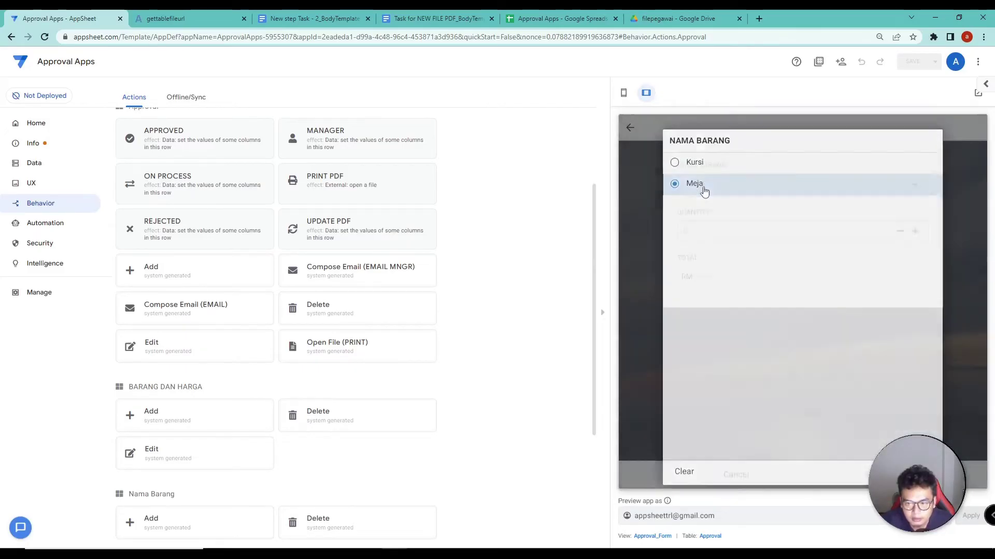
{"action": "left_click", "coordinate": [915, 277]}
{"action": "left_click", "coordinate": [868, 475]}
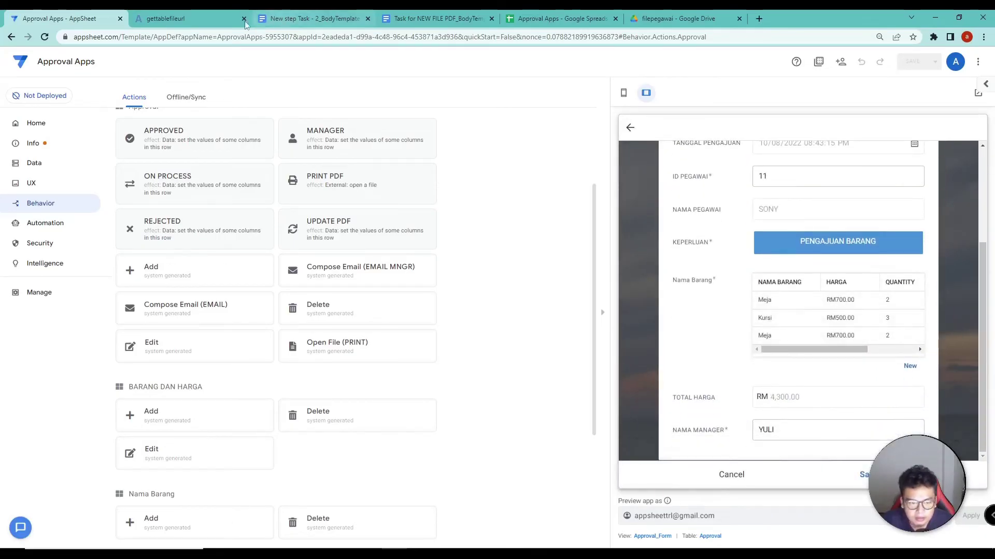
Check the Nama Barang table in the previously opened PDF, save the edited approval record in the AppSheet preview, and sync
{"action": "left_click", "coordinate": [196, 19]}
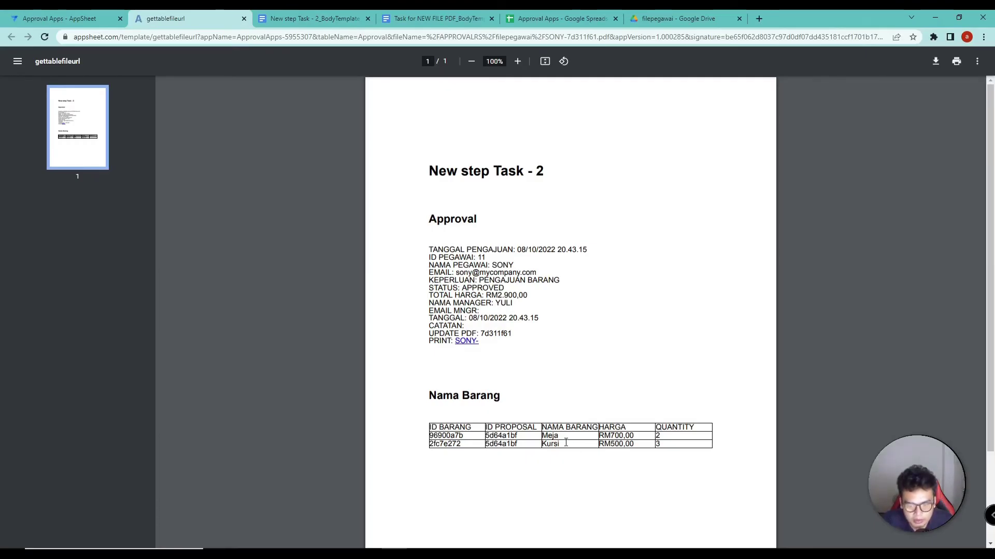
{"action": "key", "text": "ctrl+shift+Tab"}
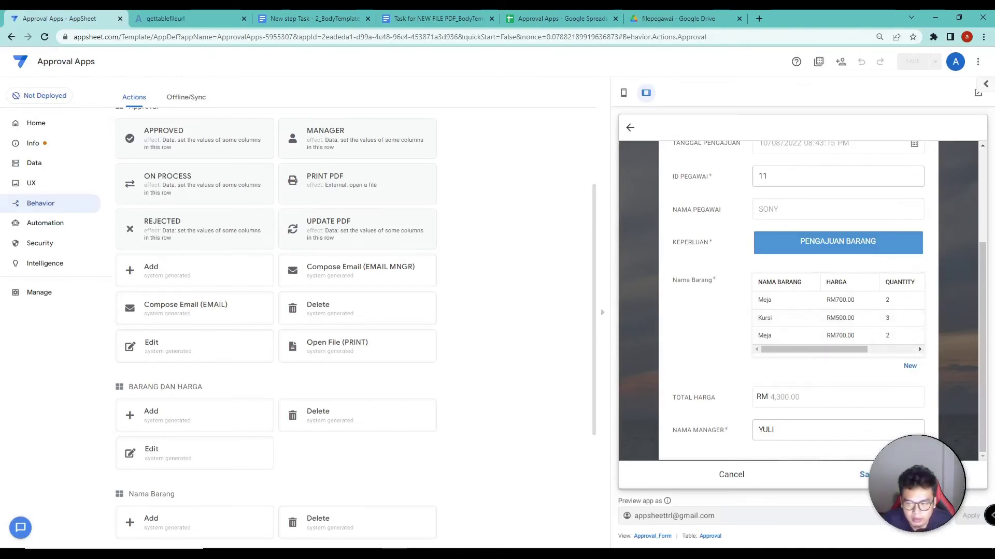
{"action": "left_click", "coordinate": [863, 474]}
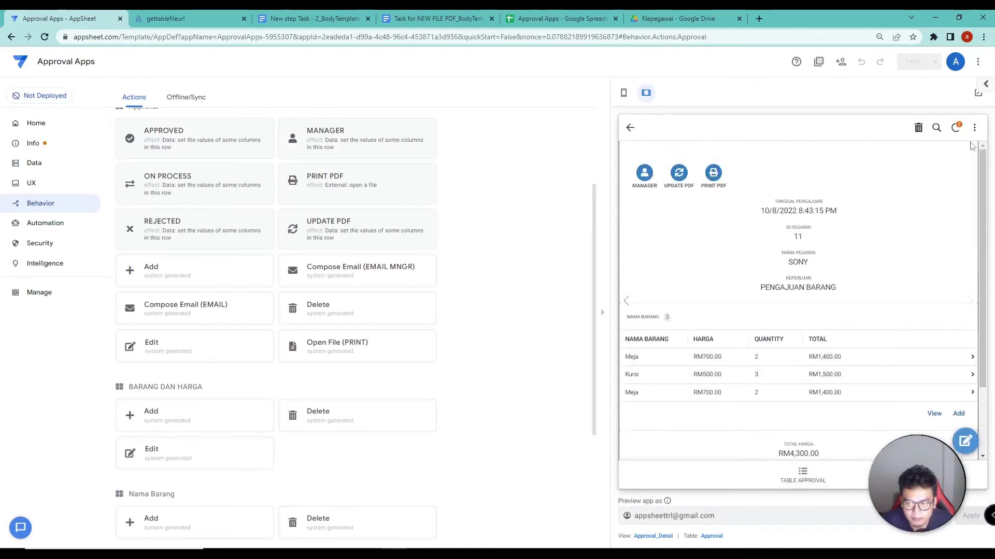
{"action": "left_click", "coordinate": [956, 128]}
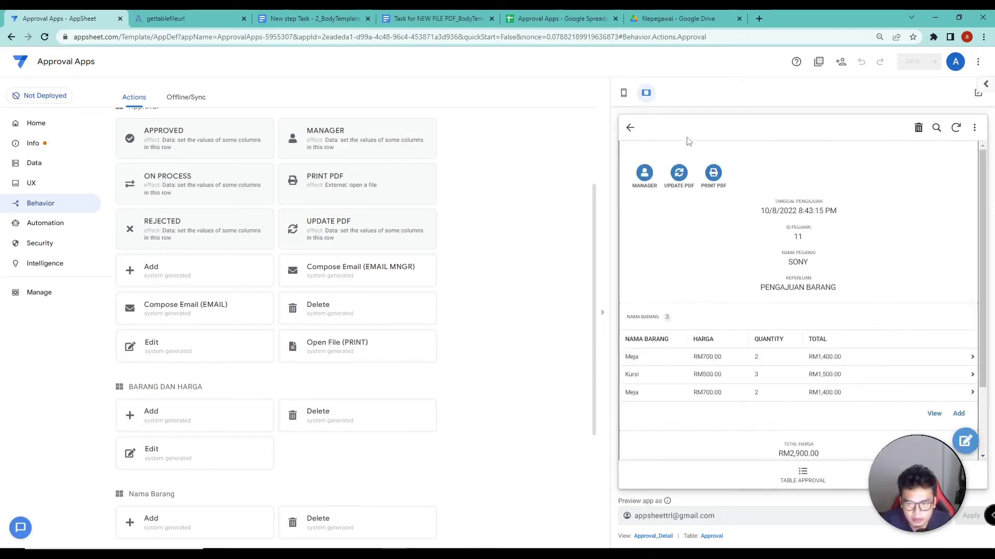
Run UPDATE PDF on the record, sync, and open the file with PRINT PDF to check the added Meja row and its price
{"action": "left_click", "coordinate": [679, 172]}
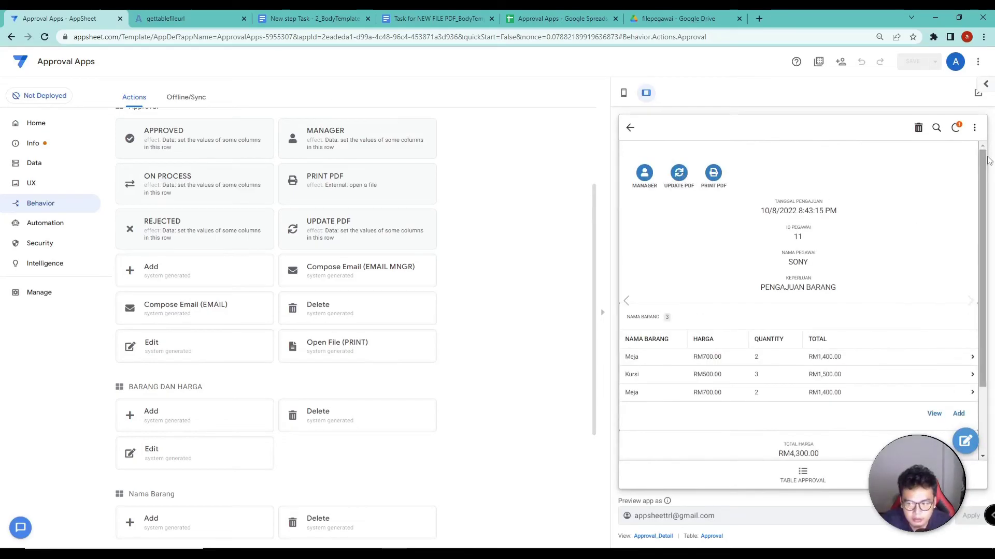
{"action": "left_click", "coordinate": [957, 128]}
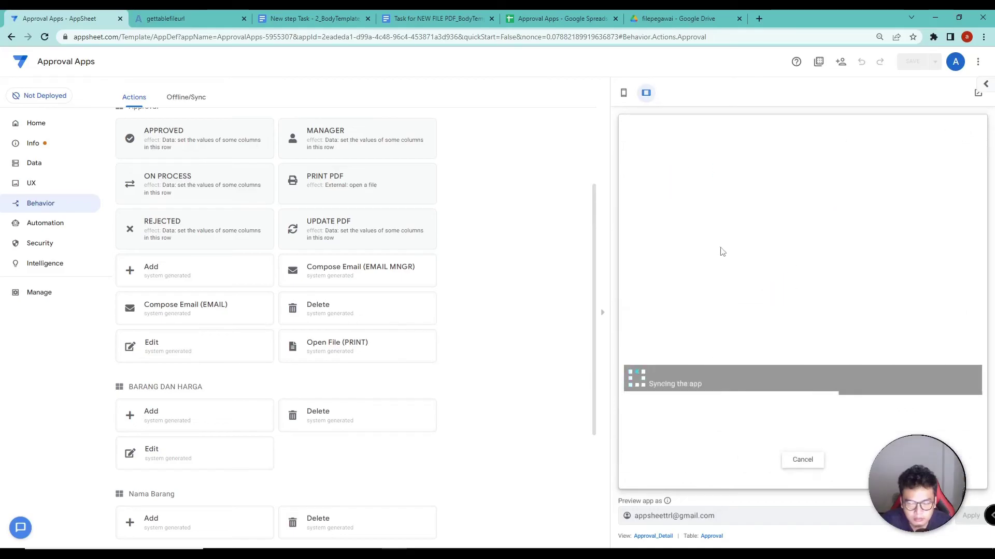
{"action": "left_click", "coordinate": [713, 175]}
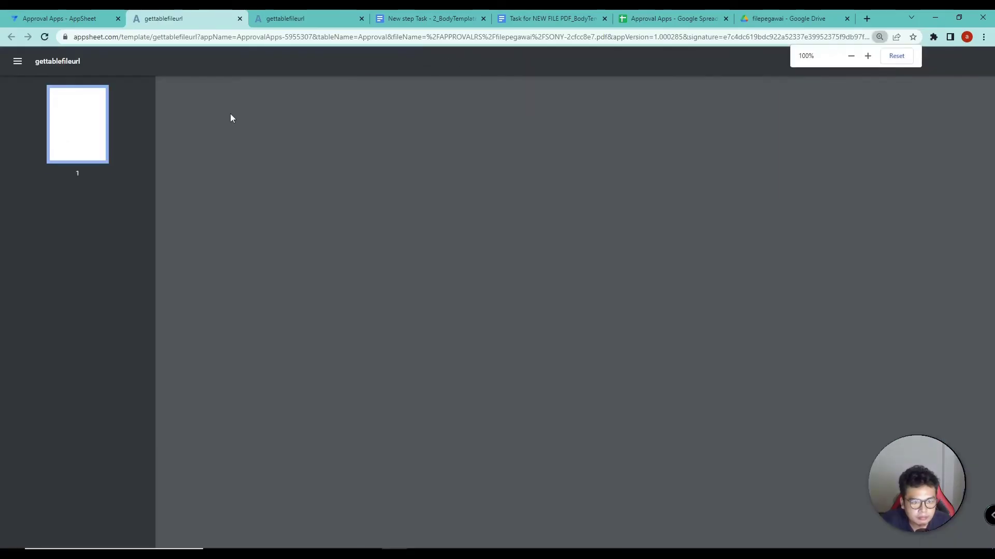
{"action": "scroll", "coordinate": [627, 378], "scroll_direction": "down", "scroll_amount": 2}
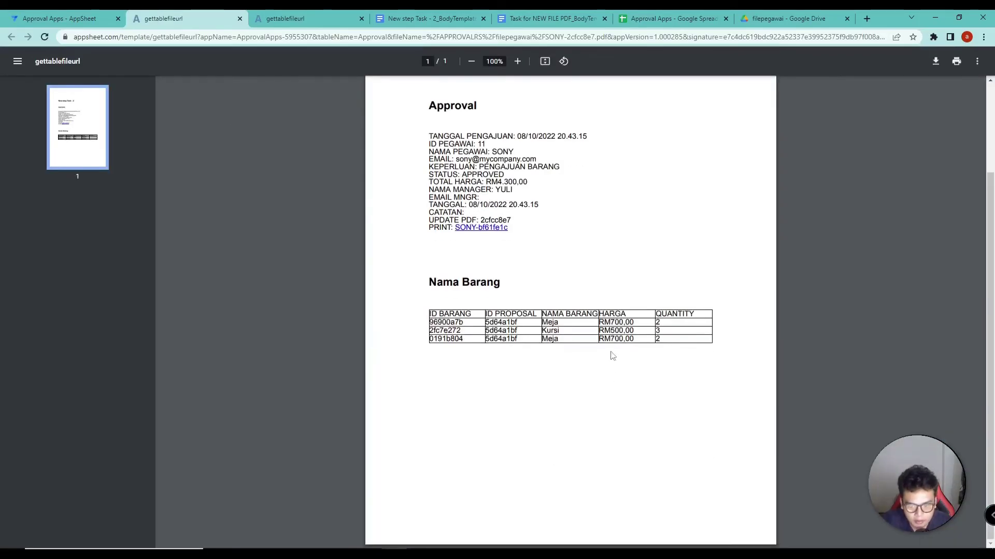
{"action": "double_click", "coordinate": [548, 339]}
{"action": "left_click_drag", "start_coordinate": [602, 340], "coordinate": [632, 338]}
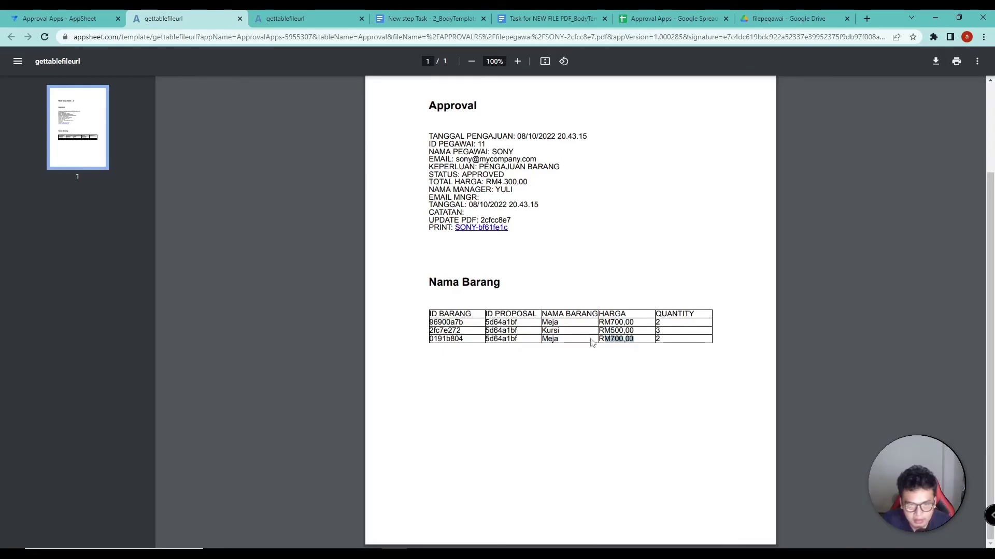
Switch to the New step Task - 2_BodyTemplate document and delete the final > from the <<[ID BARANG]>> placeholder in the Nama Barang table
{"action": "left_click", "coordinate": [104, 19]}
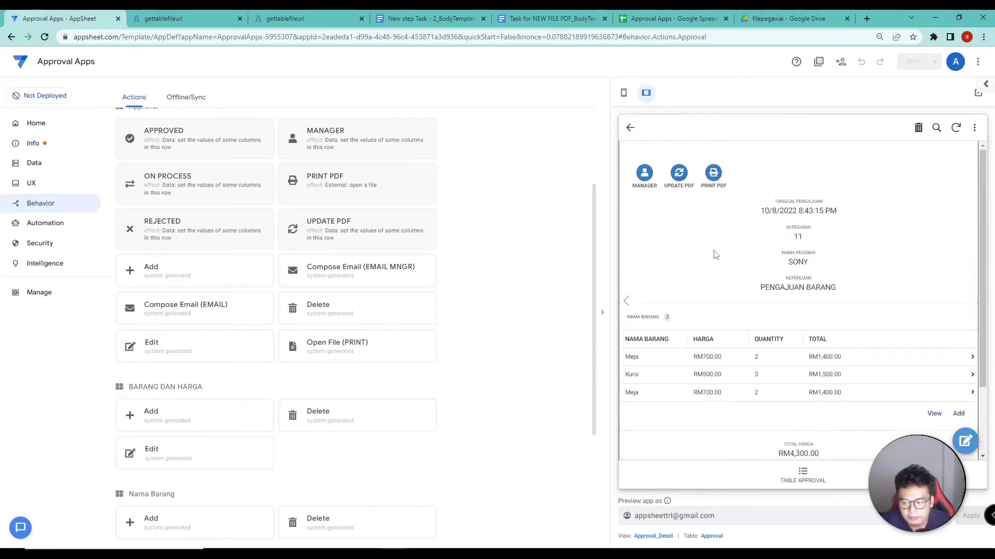
{"action": "left_click", "coordinate": [435, 17]}
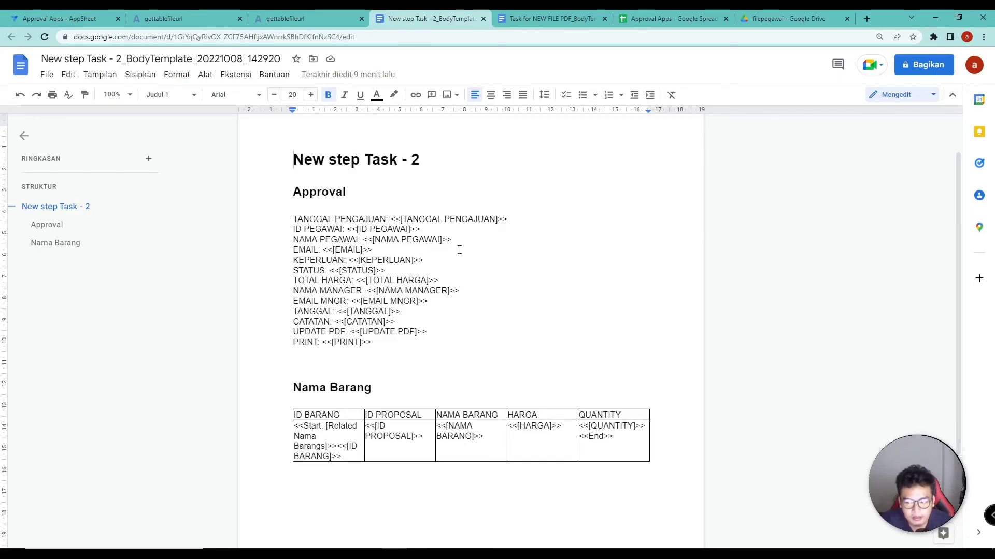
{"action": "left_click", "coordinate": [348, 457]}
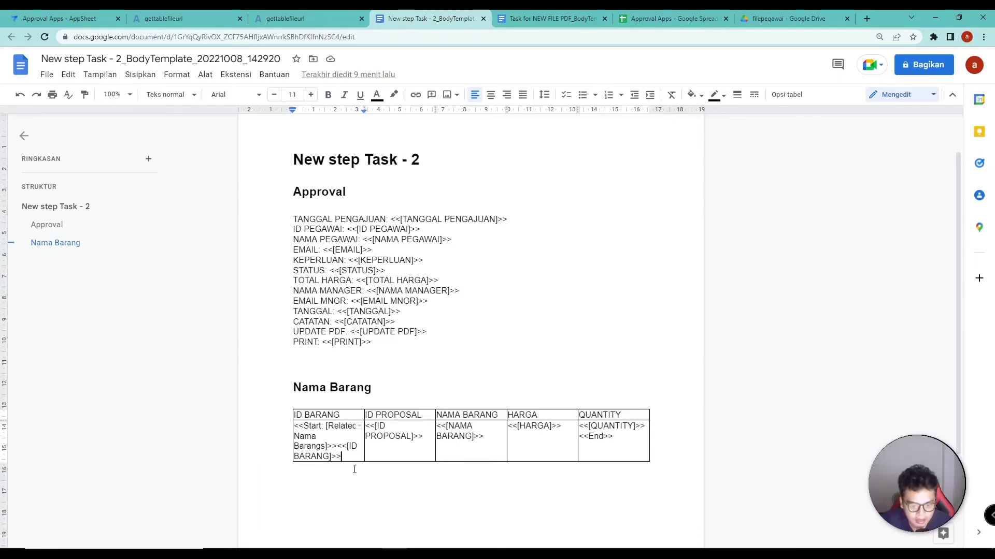
{"action": "key", "text": "BackSpace"}
{"action": "left_click", "coordinate": [342, 479]}
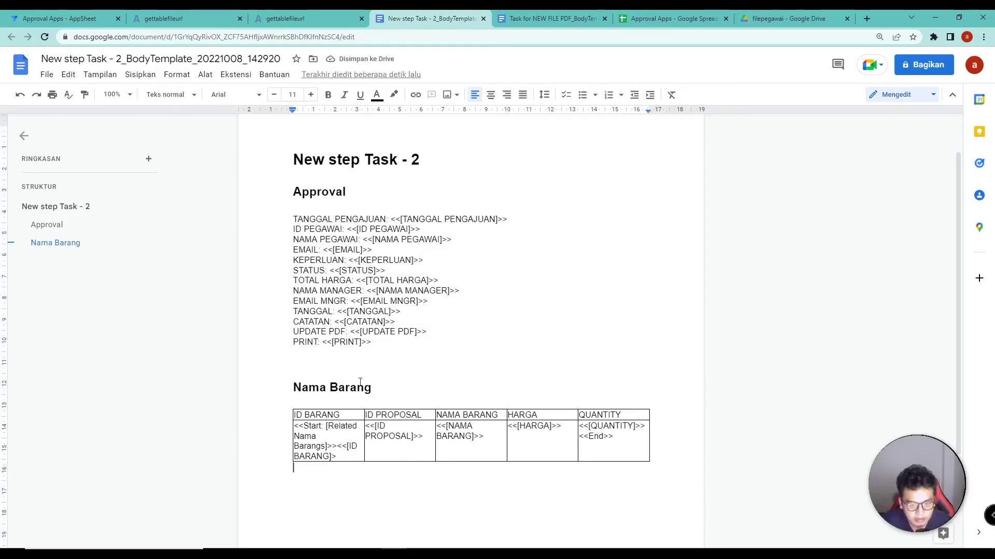
Return to the AppSheet preview, run UPDATE PDF, sync, run PRINT PDF with the altered template, and examine the details on the opened page
{"action": "left_click", "coordinate": [49, 17]}
{"action": "left_click", "coordinate": [688, 177]}
{"action": "left_click", "coordinate": [956, 128]}
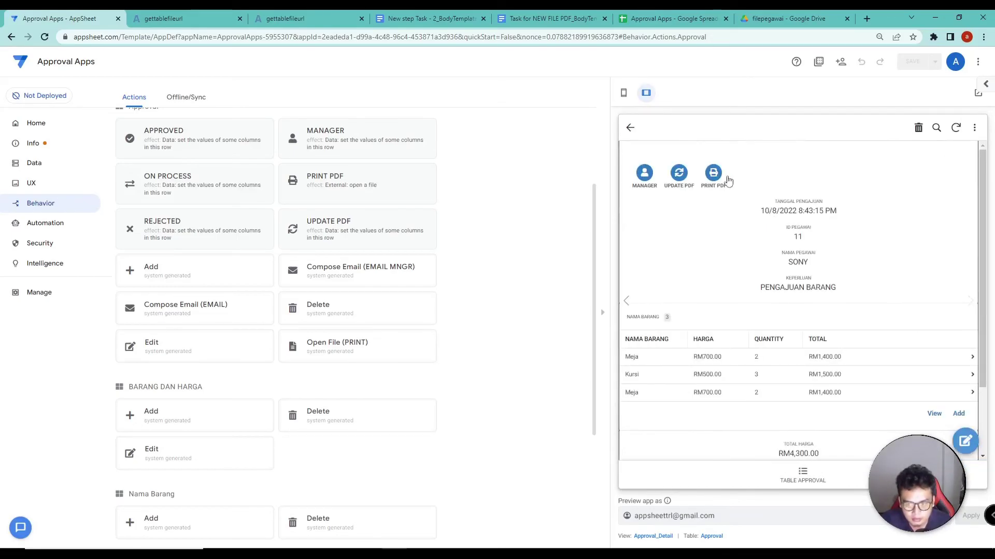
{"action": "left_click", "coordinate": [705, 175]}
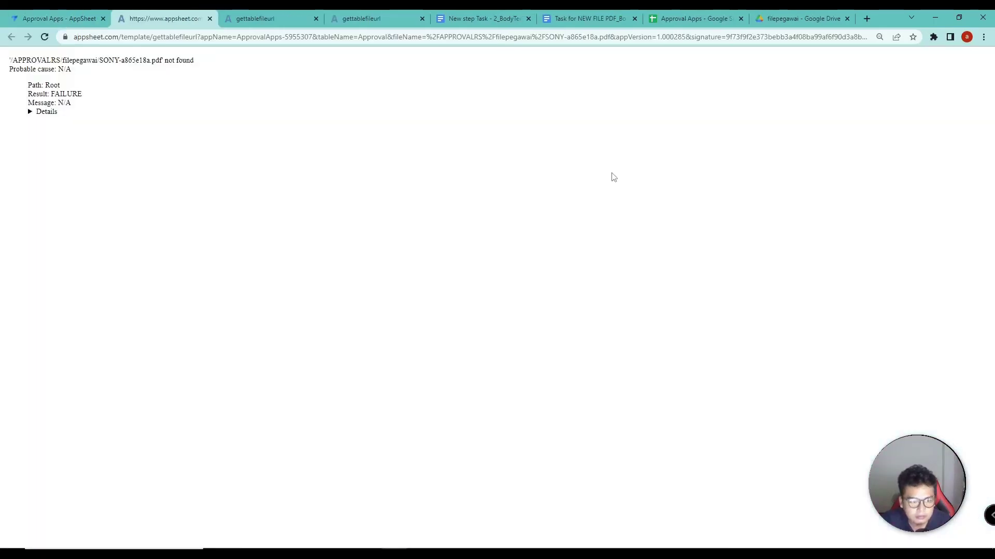
{"action": "left_click", "coordinate": [30, 112]}
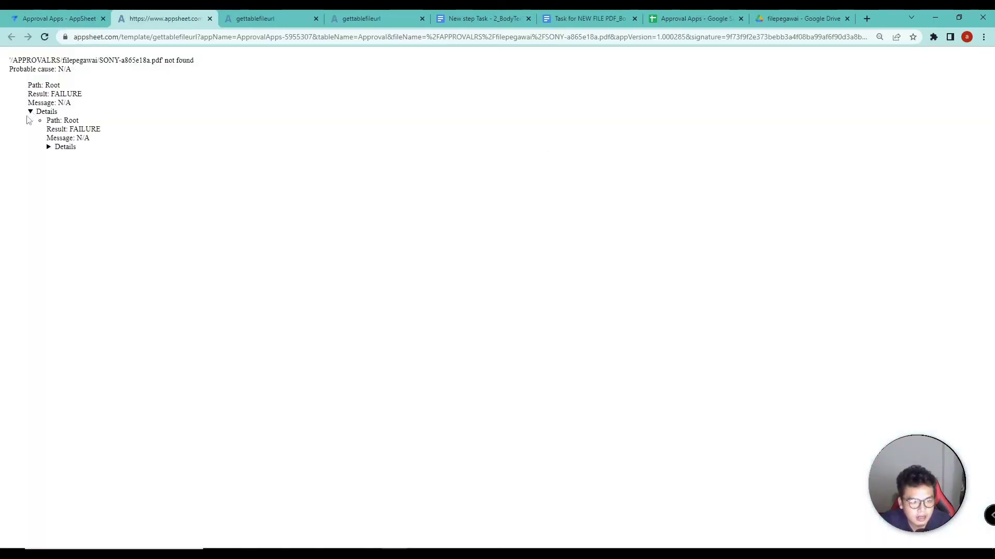
{"action": "left_click_drag", "start_coordinate": [64, 60], "coordinate": [164, 61]}
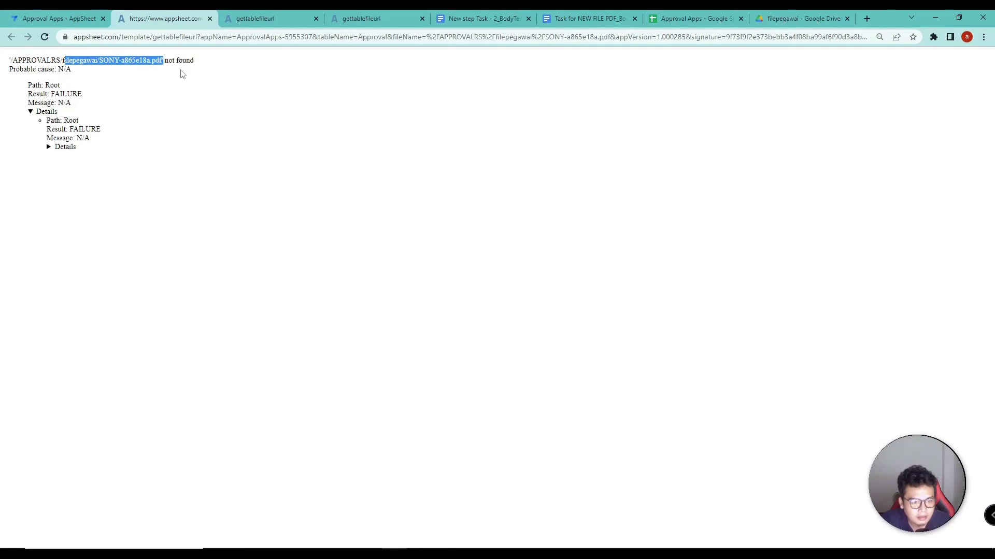
{"action": "left_click_drag", "start_coordinate": [74, 71], "coordinate": [9, 63]}
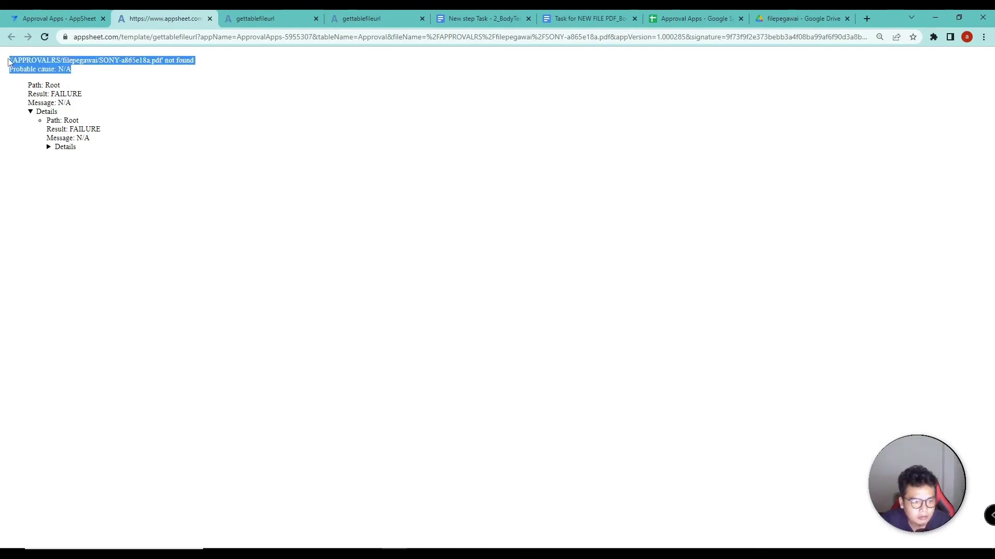
{"action": "left_click", "coordinate": [97, 100]}
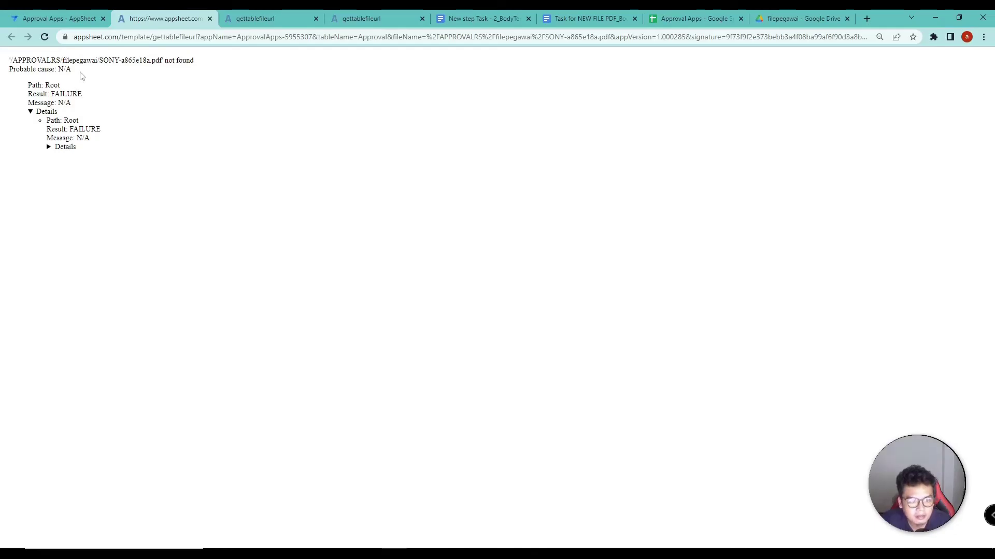
Switch to the New step Task - 2_BodyTemplate document and restore the missing > so the ID BARANG cell ends with <<[ID BARANG]>>
{"action": "left_click", "coordinate": [457, 16]}
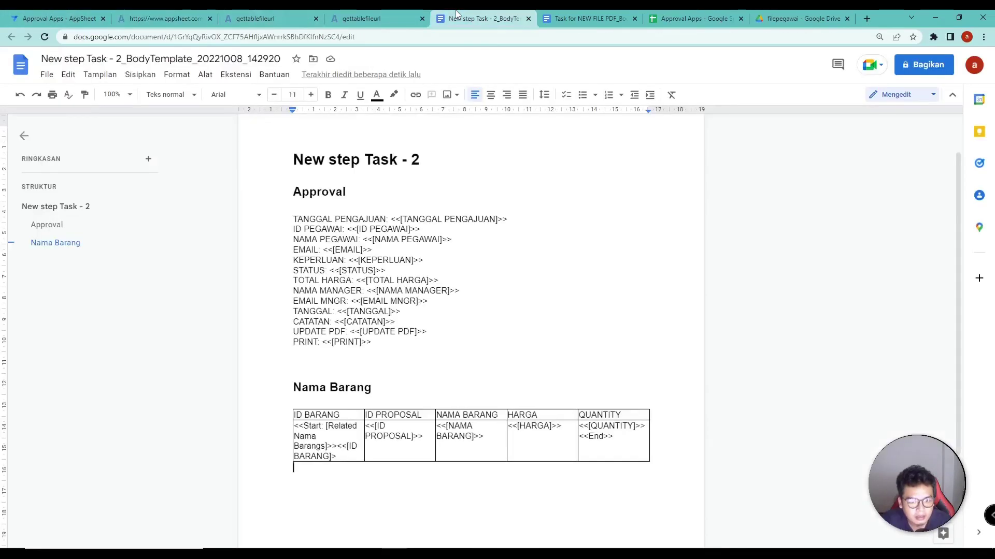
{"action": "left_click", "coordinate": [326, 456]}
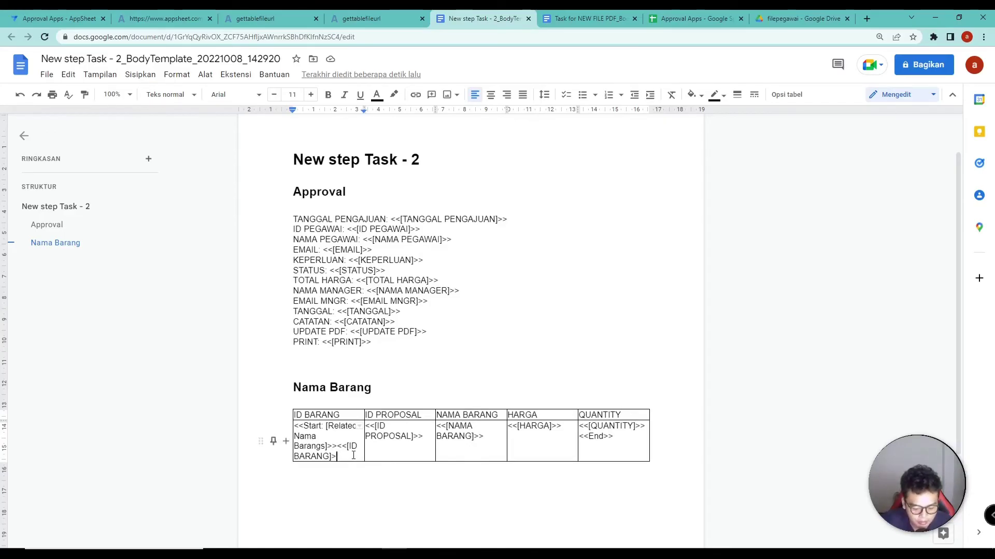
{"action": "type", "text": ">"}
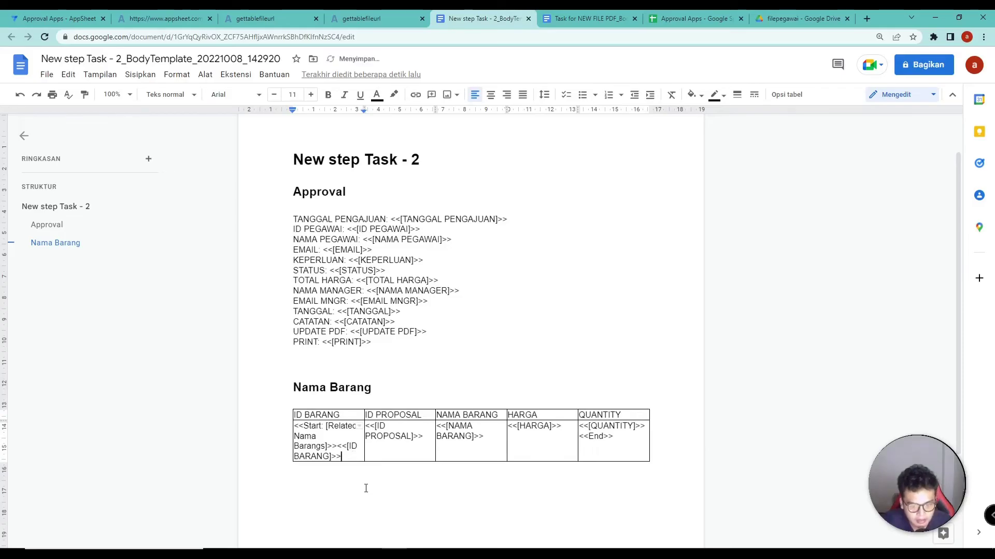
Return to the AppSheet preview, regenerate the record's PDF with UPDATE PDF and a sync, and review it through PRINT PDF
{"action": "left_click", "coordinate": [31, 18]}
{"action": "left_click", "coordinate": [678, 172]}
{"action": "left_click", "coordinate": [961, 129]}
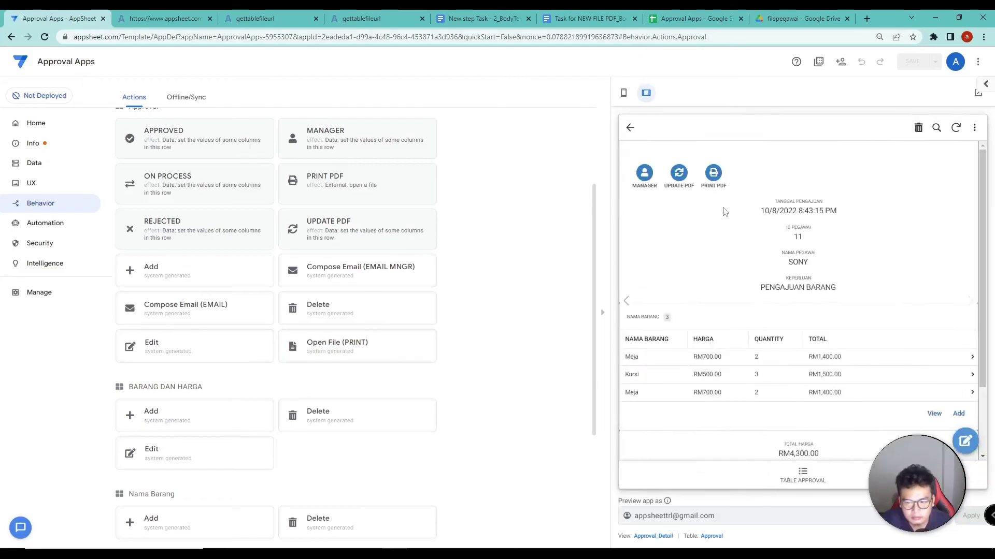
{"action": "left_click", "coordinate": [716, 179]}
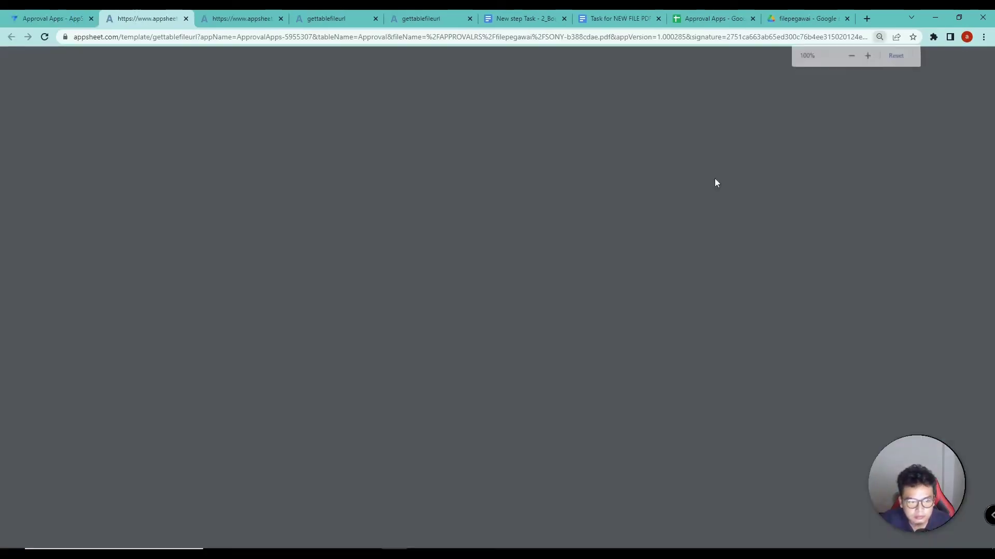
{"action": "scroll", "coordinate": [495, 324], "scroll_direction": "down", "scroll_amount": 2}
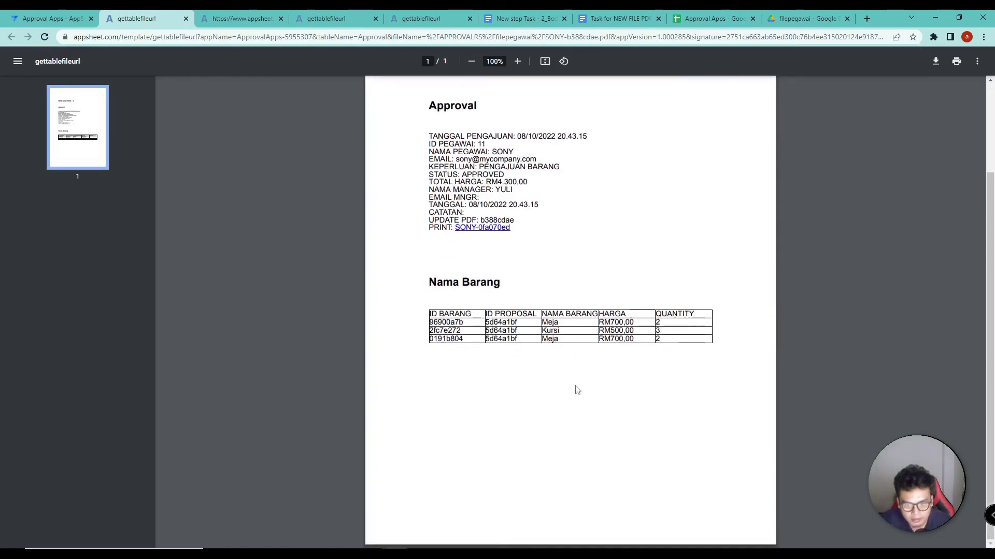
{"action": "scroll", "coordinate": [577, 391], "scroll_direction": "up", "scroll_amount": 2}
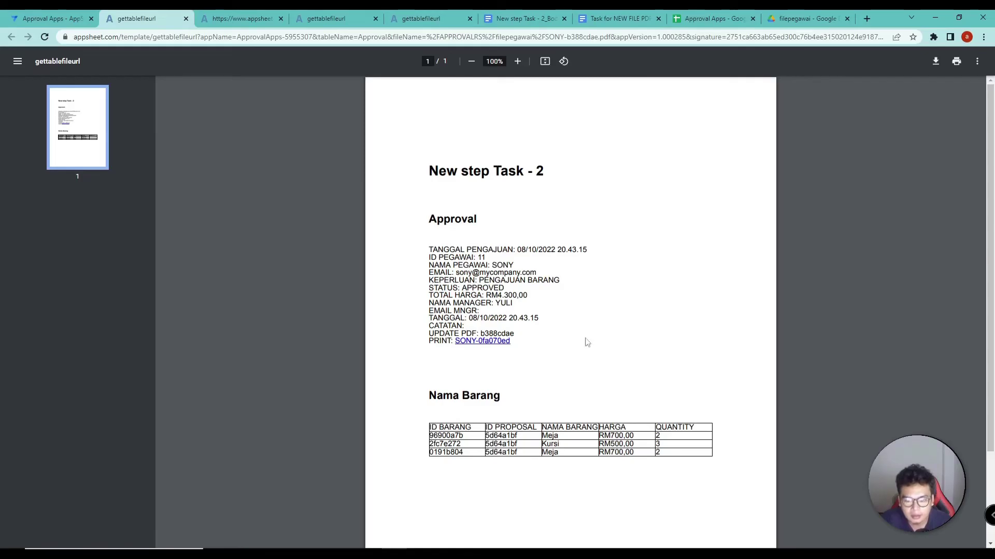
Switch to the filepegawai Drive folder, reload it, and examine the generated SONY PDF files
{"action": "left_click", "coordinate": [800, 19]}
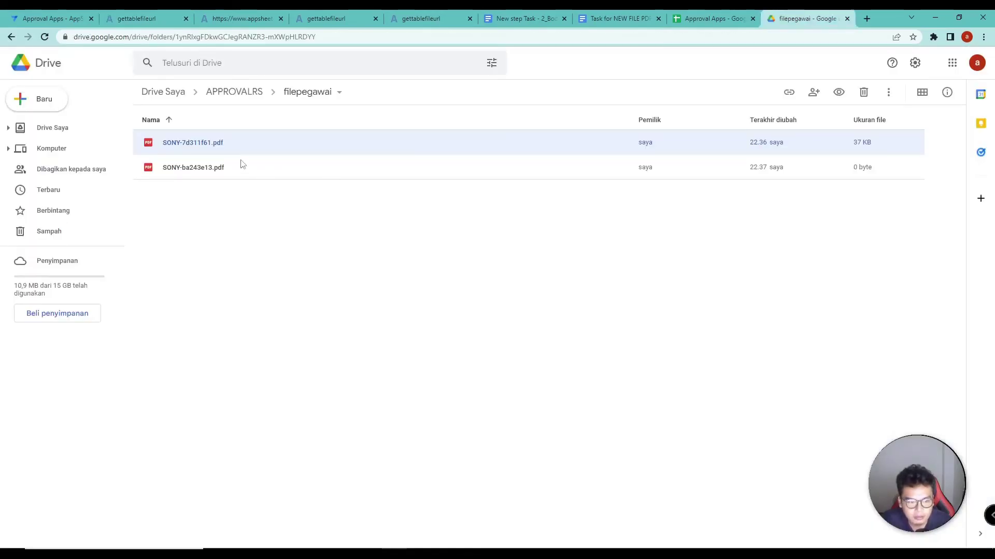
{"action": "left_click", "coordinate": [248, 214]}
{"action": "left_click", "coordinate": [281, 39]}
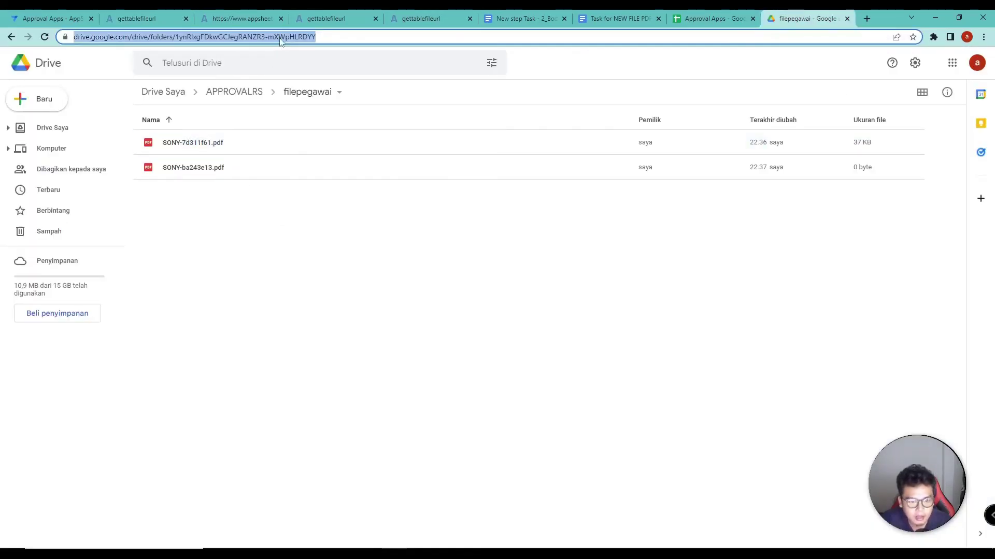
{"action": "key", "text": "Return"}
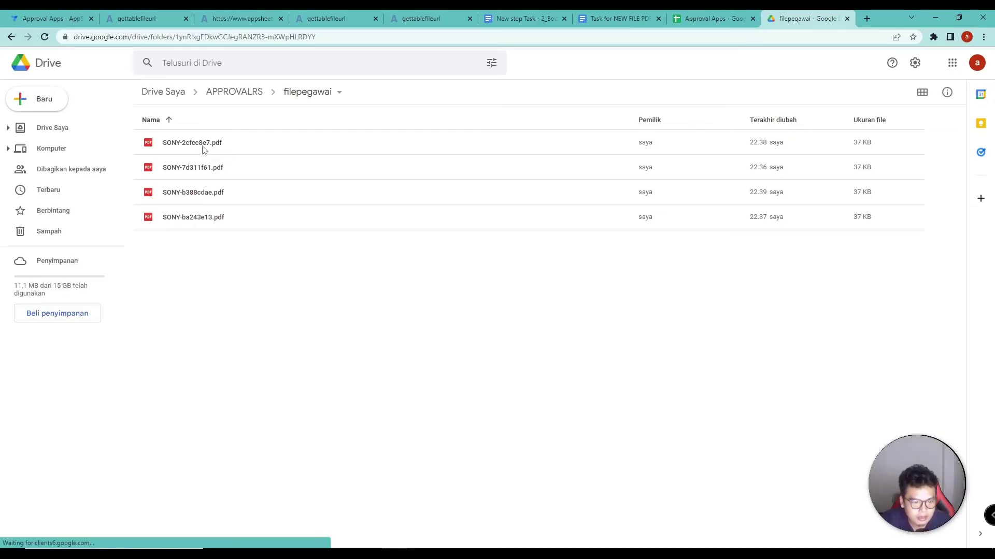
{"action": "left_click_drag", "start_coordinate": [187, 143], "coordinate": [179, 161]}
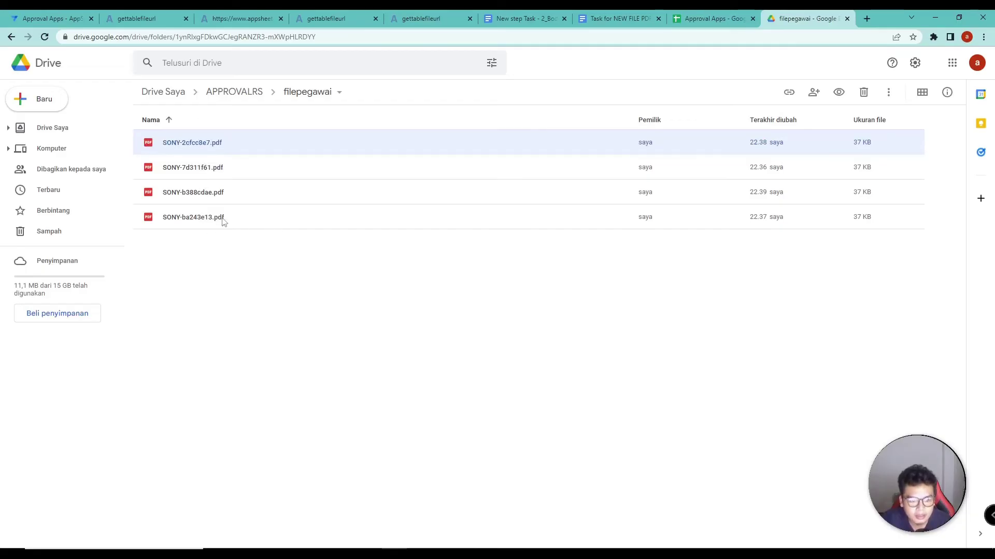
Return to the AppSheet preview, leave and reopen the SONY approval record, and review its actions and item details
{"action": "left_click", "coordinate": [54, 16]}
{"action": "scroll", "coordinate": [839, 336], "scroll_direction": "down", "scroll_amount": 2}
{"action": "scroll", "coordinate": [840, 335], "scroll_direction": "up", "scroll_amount": 3}
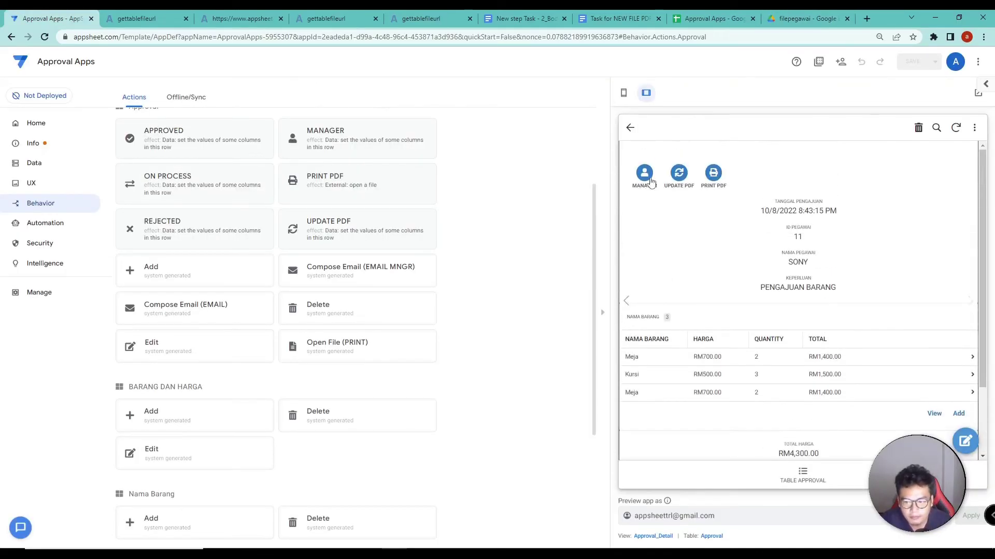
{"action": "left_click", "coordinate": [630, 128]}
{"action": "left_click_drag", "start_coordinate": [778, 458], "coordinate": [826, 458]}
{"action": "left_click", "coordinate": [808, 379]}
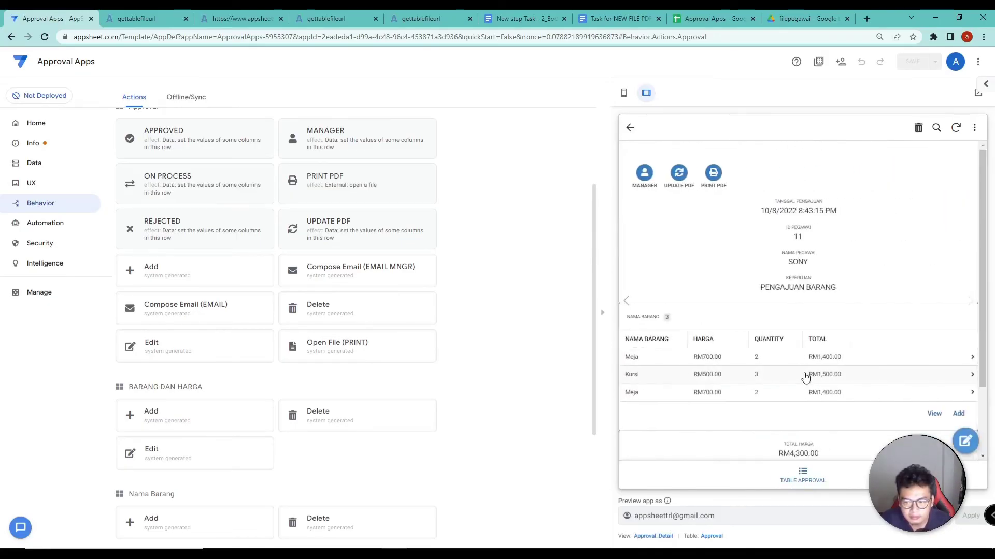
{"action": "scroll", "coordinate": [807, 379], "scroll_direction": "down", "scroll_amount": 2}
{"action": "scroll", "coordinate": [804, 380], "scroll_direction": "up", "scroll_amount": 2}
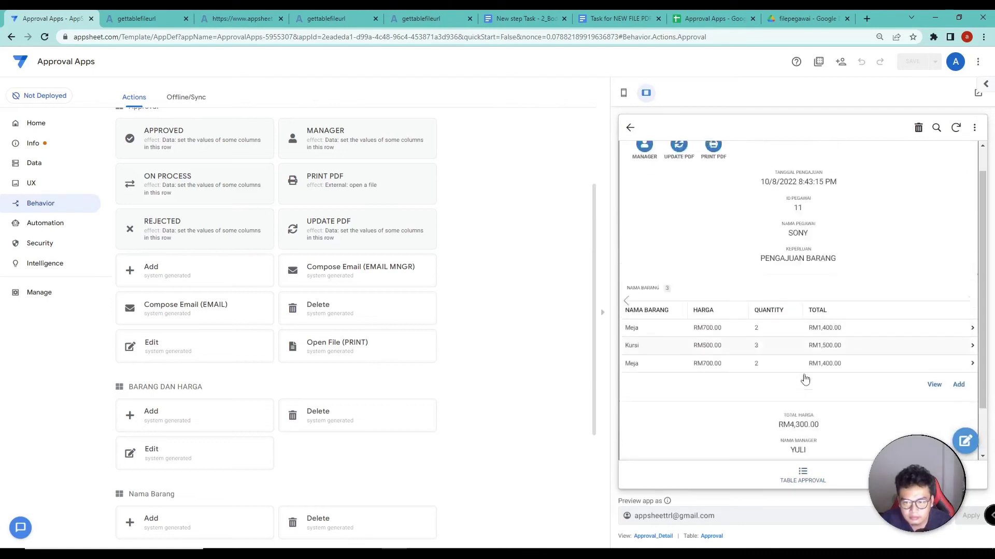
Switch to the Approval Apps spreadsheet and inspect the UPDATE PDF and PRINT cells in row 14 of the Approval sheet
{"action": "key", "text": "ctrl+8"}
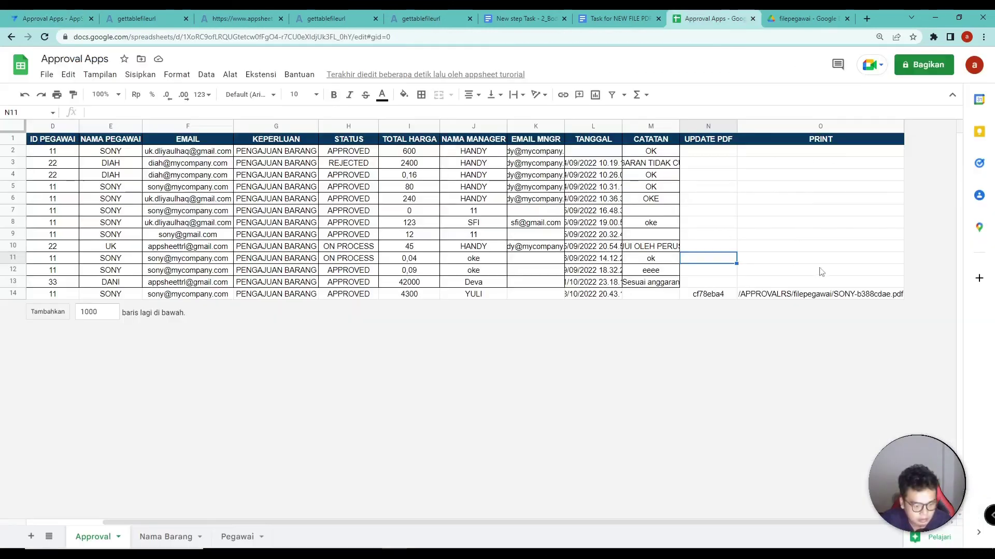
{"action": "left_click", "coordinate": [710, 295]}
{"action": "left_click", "coordinate": [764, 295]}
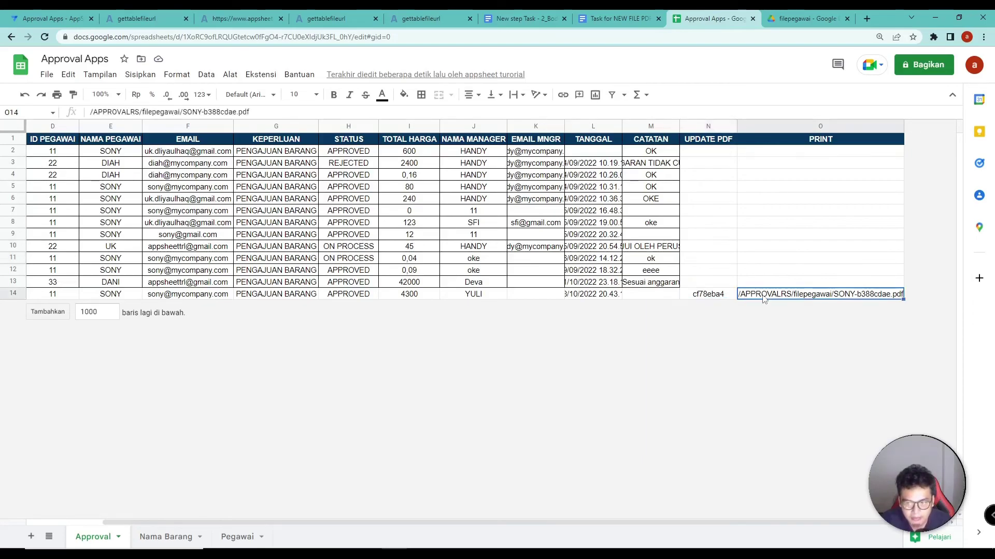
{"action": "left_click", "coordinate": [733, 297]}
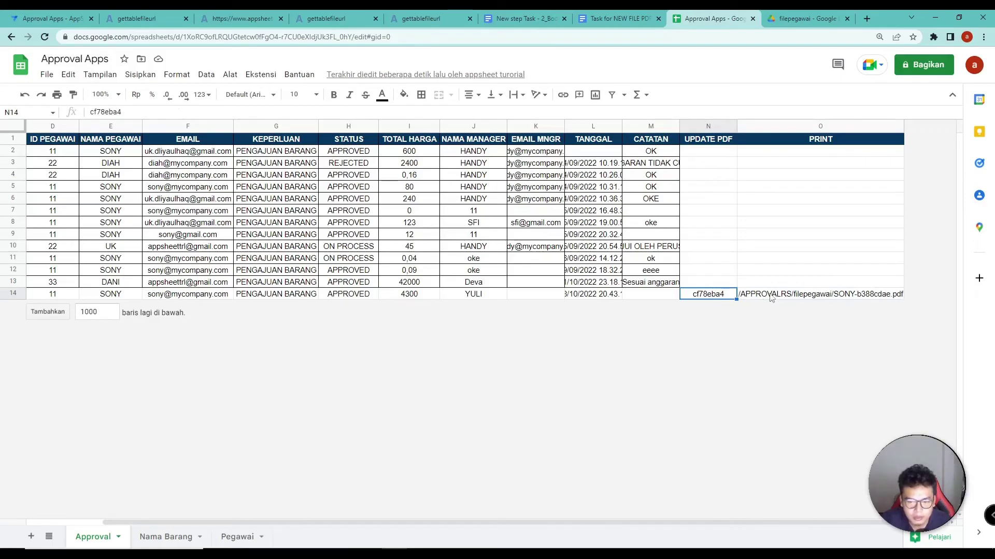
{"action": "key", "text": "shift+Right"}
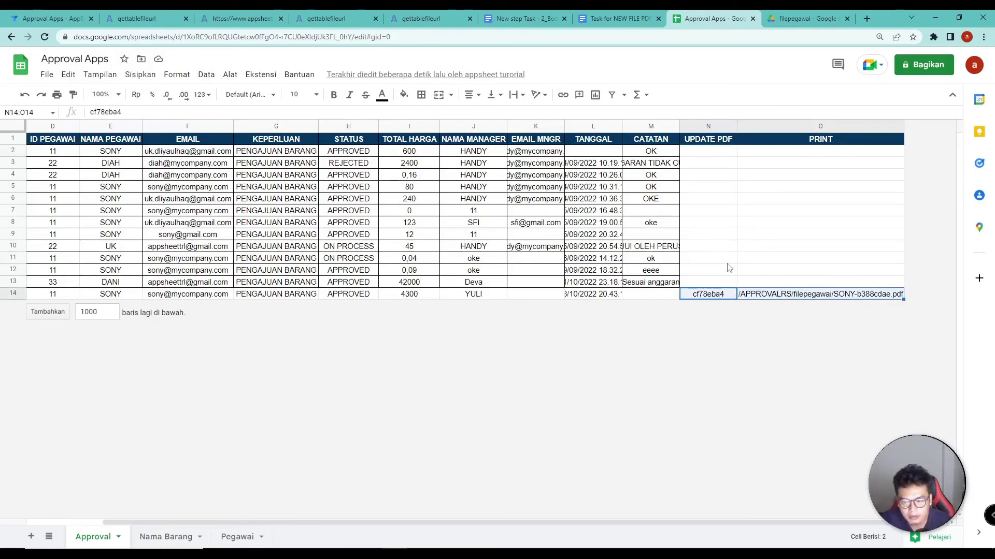
{"action": "key", "text": "shift+Left"}
{"action": "left_click", "coordinate": [807, 297]}
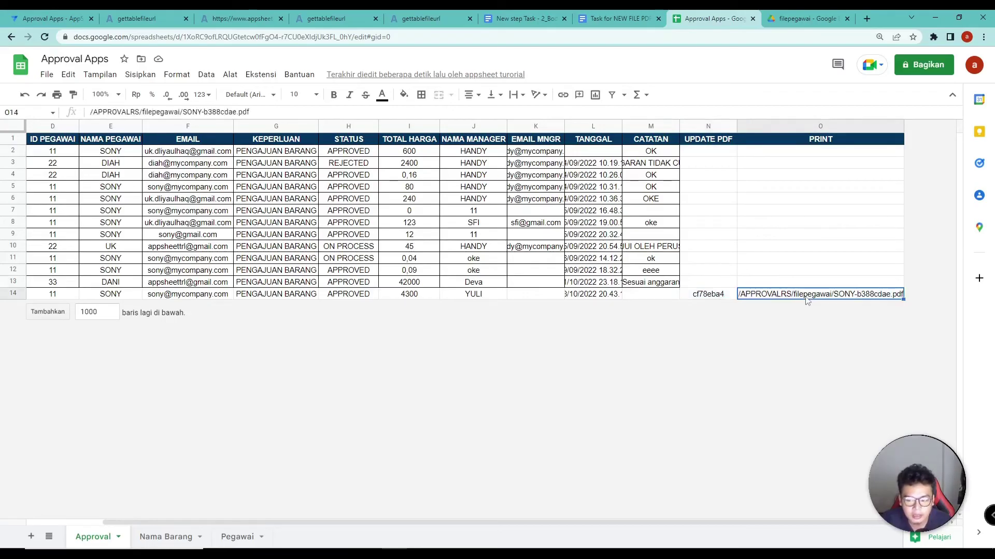
Switch to the New step Task - 2_BodyTemplate document and examine its Approval and Nama Barang placeholders
{"action": "left_click", "coordinate": [520, 19]}
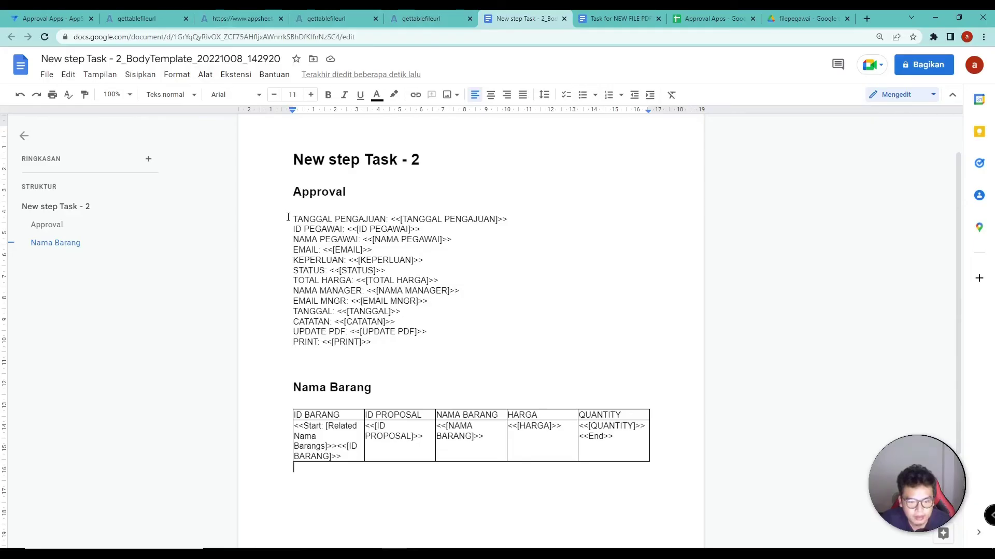
{"action": "scroll", "coordinate": [412, 279], "scroll_direction": "down", "scroll_amount": 2}
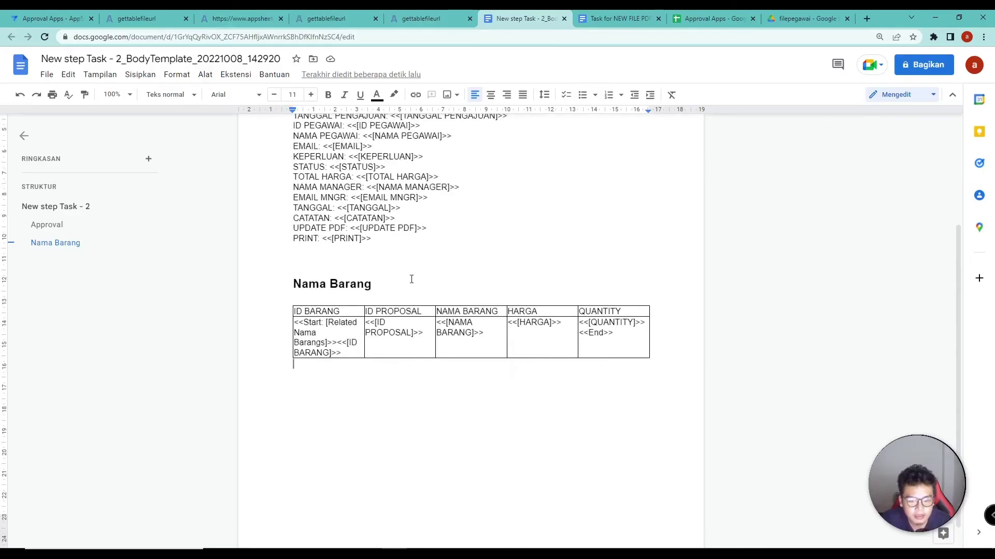
{"action": "scroll", "coordinate": [398, 264], "scroll_direction": "up", "scroll_amount": 2}
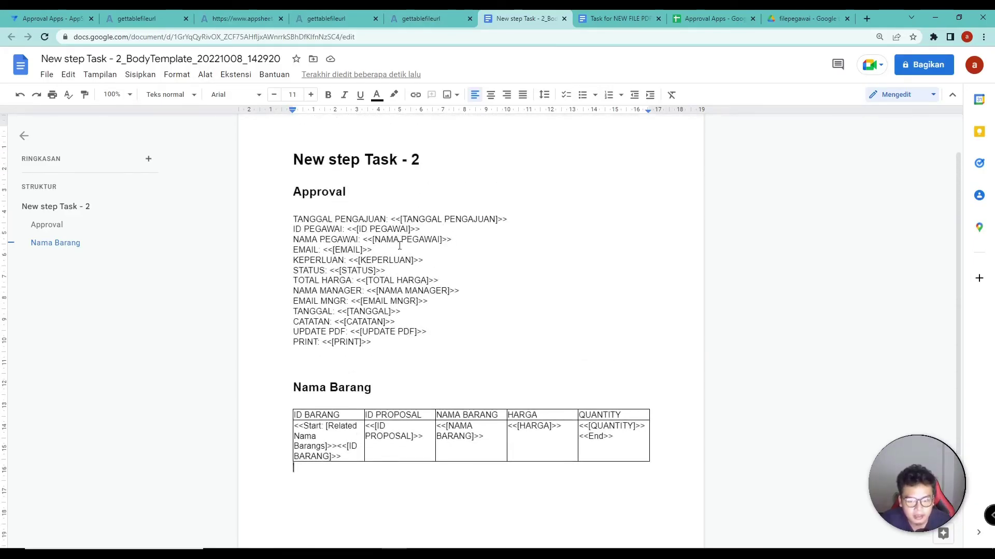
{"action": "mouse_move", "coordinate": [432, 333]}
{"action": "left_mouse_down"}
{"action": "mouse_move", "coordinate": [356, 334]}
{"action": "mouse_move", "coordinate": [427, 334]}
{"action": "left_mouse_up"}
{"action": "left_click", "coordinate": [411, 340]}
{"action": "left_click", "coordinate": [455, 311]}
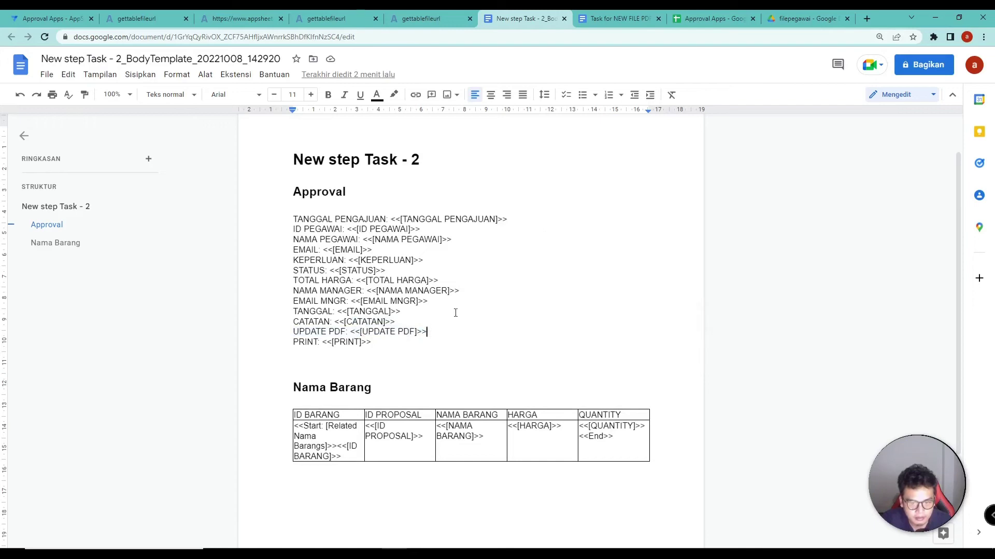
Copy the whole Task for NEW FILE PDF template and paste it above the New step Task - 2 heading in the other document
{"action": "left_click", "coordinate": [610, 16]}
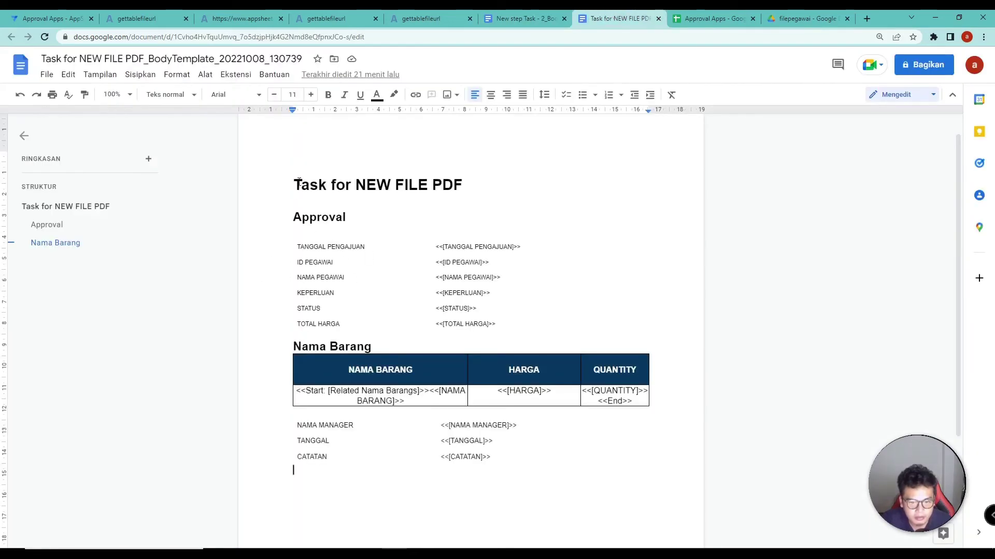
{"action": "left_click_drag", "start_coordinate": [343, 268], "coordinate": [513, 436]}
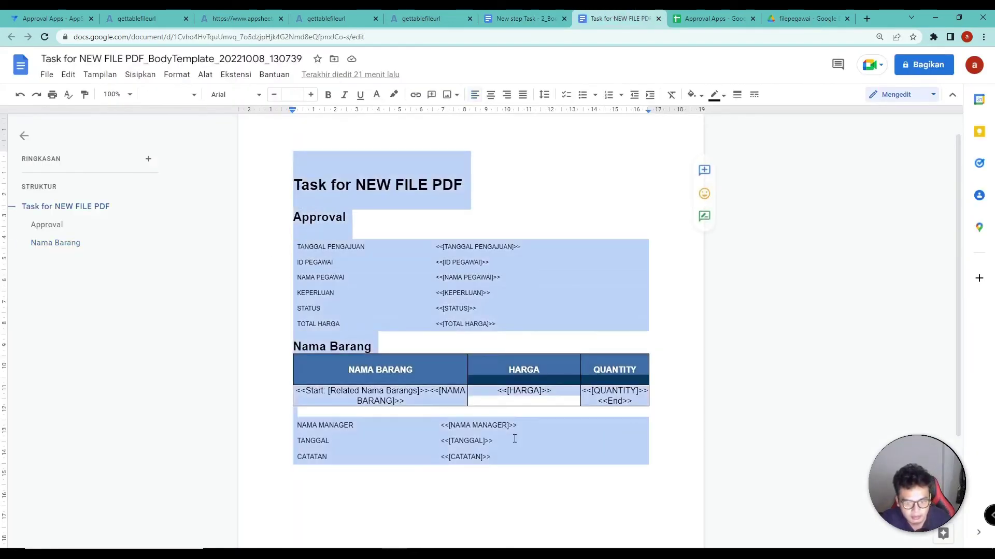
{"action": "left_click", "coordinate": [509, 16]}
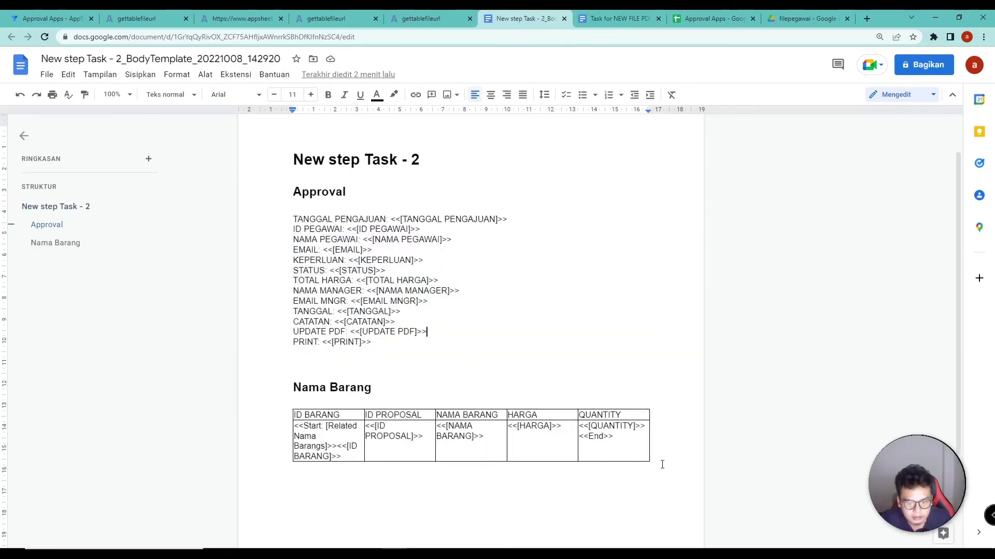
{"action": "left_click", "coordinate": [288, 150]}
{"action": "key", "text": "Return"}
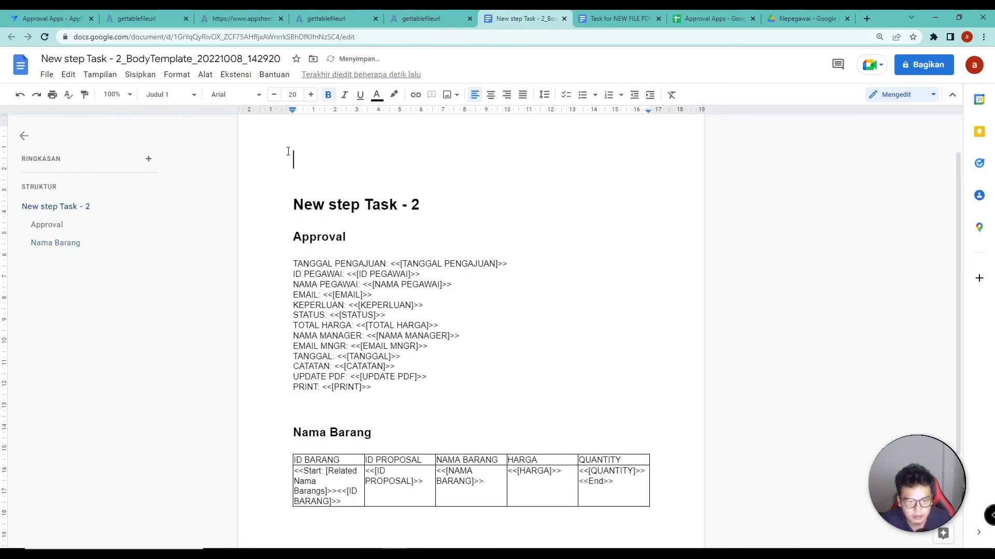
{"action": "type", "text": "Task for NEW FILE PDF Approval TANGGAL PENGAJUAN\t<<[TANGGAL PENGAJUAN]>> ID PEGAWAI\t<<[ID PEGAWAI]>> NAMA PEGAWAI\t<<[NAMA PEGAWAI]>> KEPERLUAN\t<<[KEPERLUAN]>> STATUS\t<<[STATUS]>> TOTAL HARGA\t<<[TOTAL HARGA]>> Nama Barang NAMA BARANG\tHARGA\tQUANTITY <<Start: [Related Nama Barangs]>><<[NAMA BARANG]>>\t<<[HARGA]>>\t<<[QUANTITY]>><<End>> NAMA MANAGER\t<<[NAMA MANAGER]>> TANGGAL\t<<[TANGGAL]>> CATATAN\t<<[CATATAN]>>"}
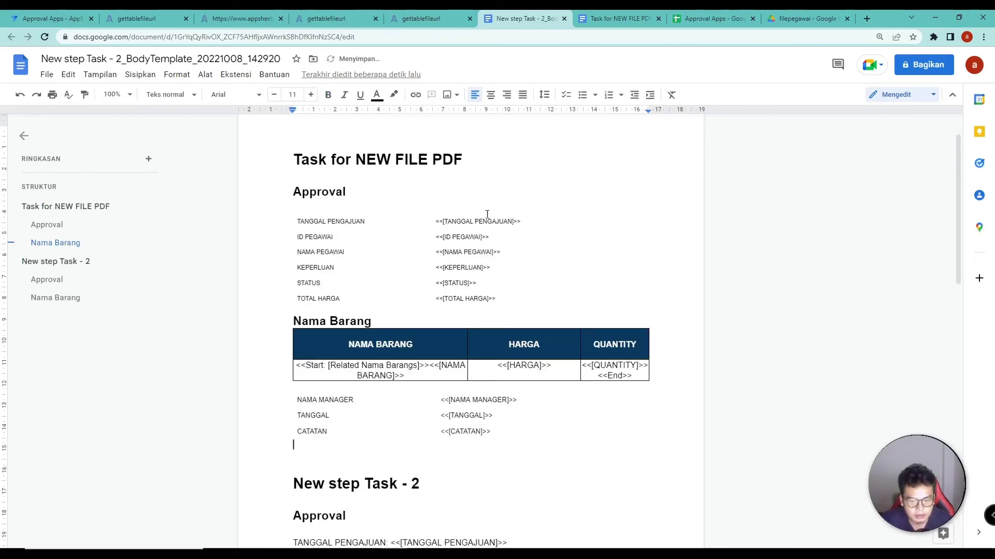
Examine the original Nama Barang table under New step Task - 2, highlighting the <<Start: [Related Nama Barangs]>> expression in its ID BARANG column
{"action": "scroll", "coordinate": [427, 231], "scroll_direction": "down", "scroll_amount": 2}
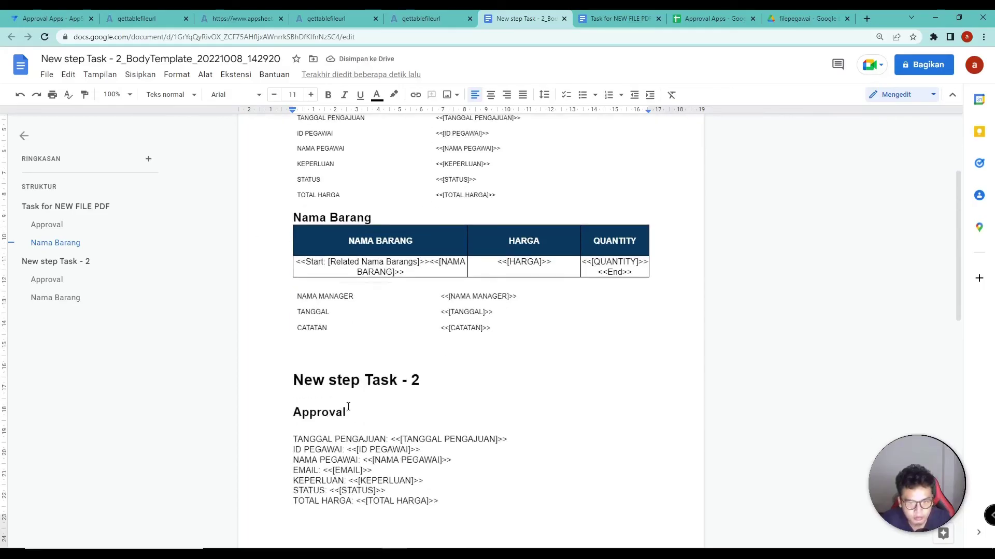
{"action": "scroll", "coordinate": [374, 460], "scroll_direction": "down", "scroll_amount": 8}
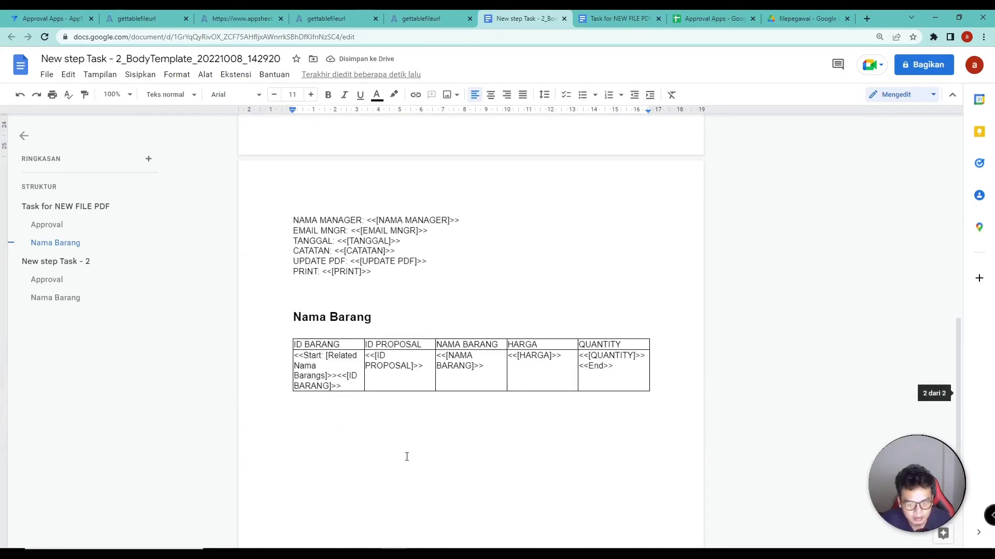
{"action": "left_click", "coordinate": [356, 345]}
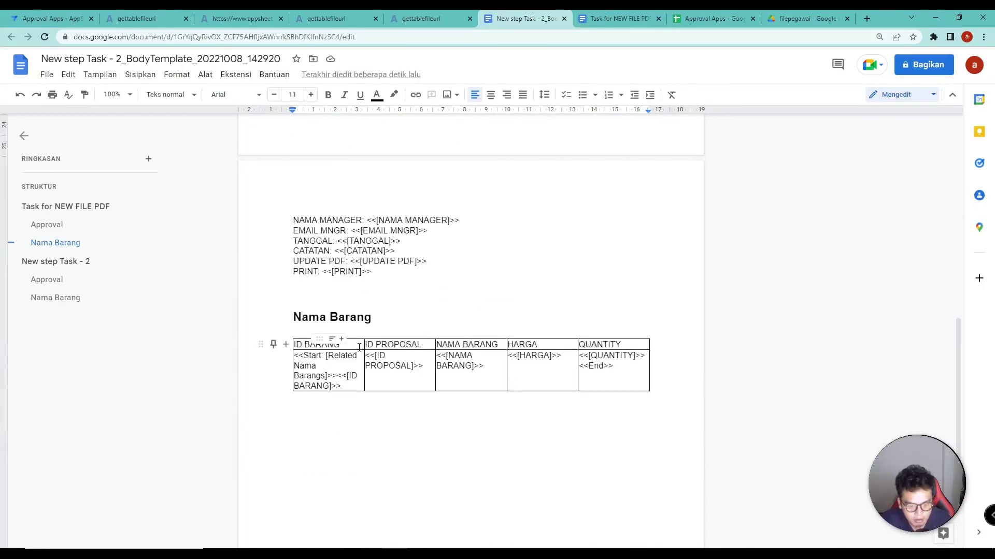
{"action": "left_click_drag", "start_coordinate": [359, 350], "coordinate": [394, 376]}
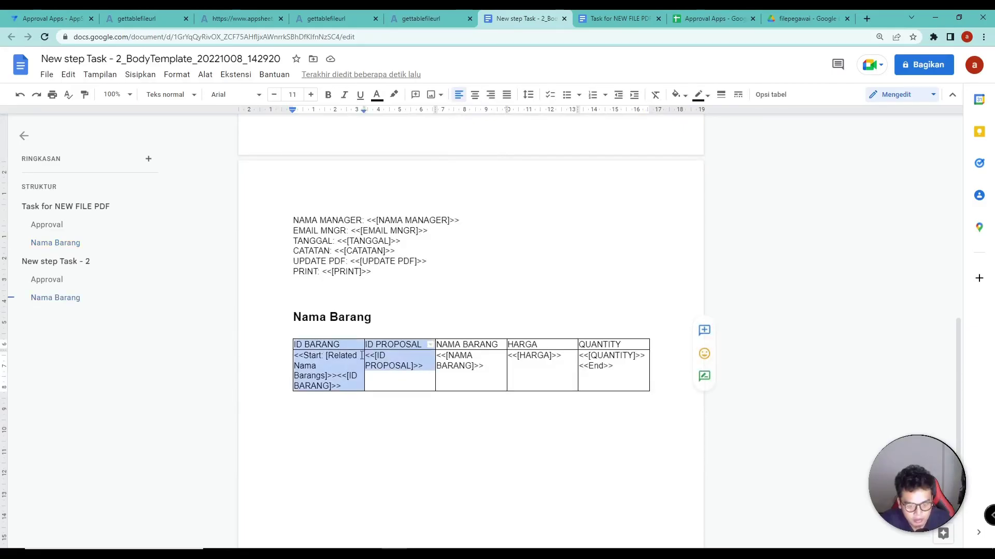
{"action": "scroll", "coordinate": [383, 391], "scroll_direction": "up", "scroll_amount": 6}
{"action": "scroll", "coordinate": [392, 456], "scroll_direction": "down", "scroll_amount": 4}
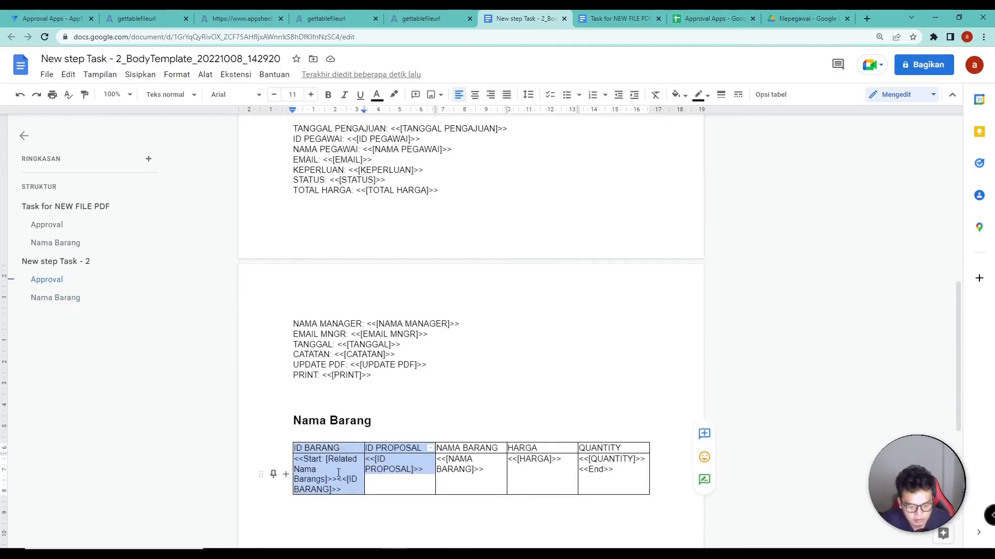
{"action": "left_click", "coordinate": [300, 459]}
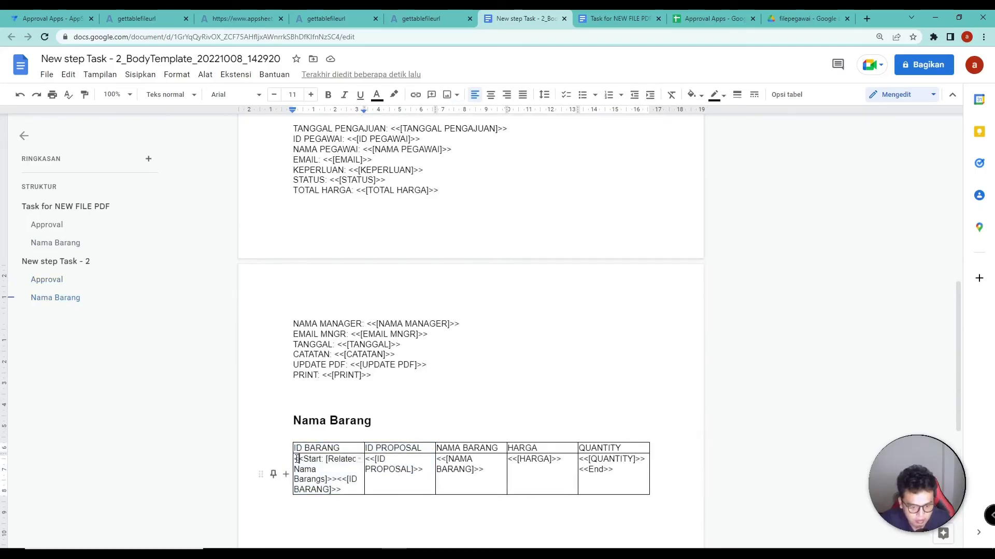
{"action": "left_click_drag", "start_coordinate": [297, 458], "coordinate": [337, 480]}
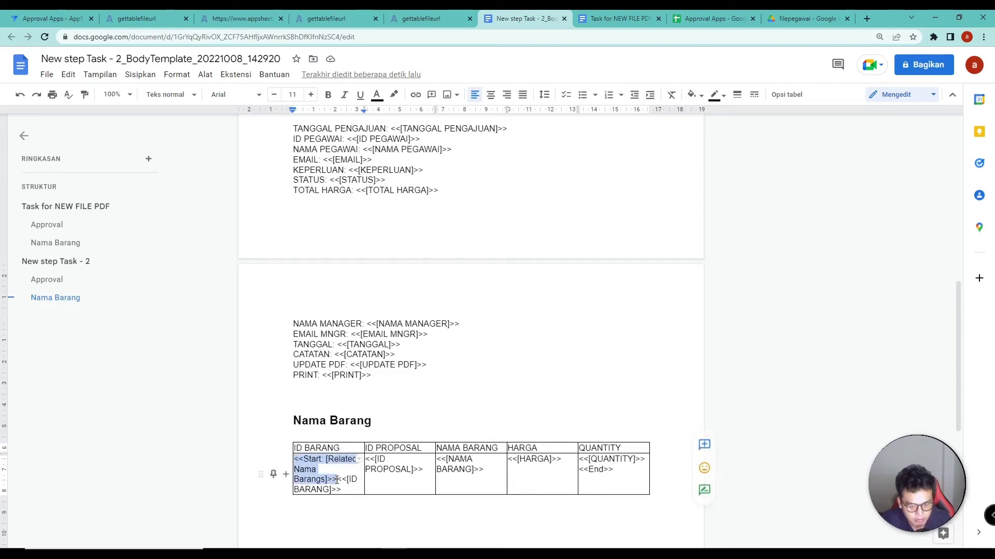
Examine the pasted Nama Barang table's Start, NAMA BARANG and HARGA placeholders and compare them with the original template below
{"action": "scroll", "coordinate": [342, 456], "scroll_direction": "up", "scroll_amount": 7}
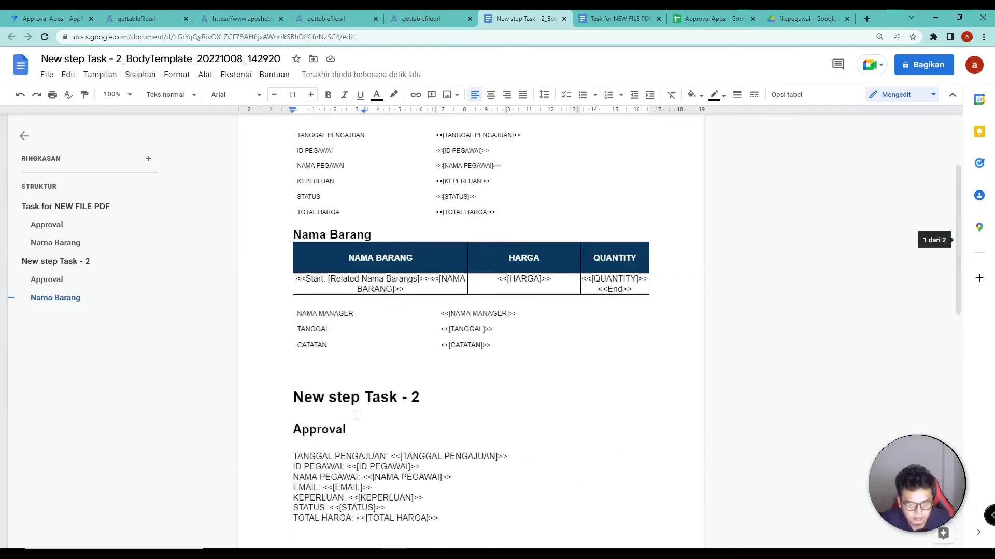
{"action": "left_click_drag", "start_coordinate": [299, 313], "coordinate": [439, 318]}
{"action": "left_click", "coordinate": [415, 325]}
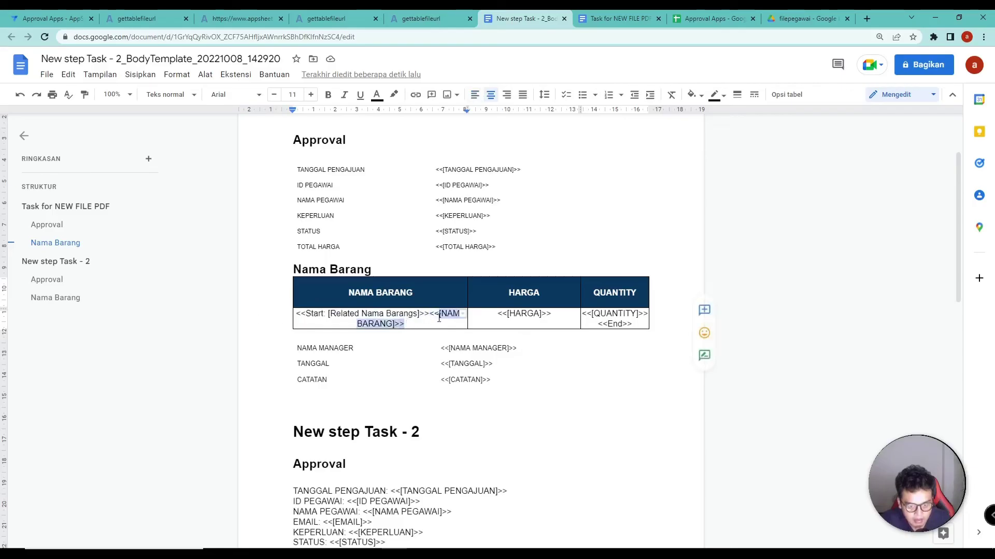
{"action": "left_click", "coordinate": [420, 323]}
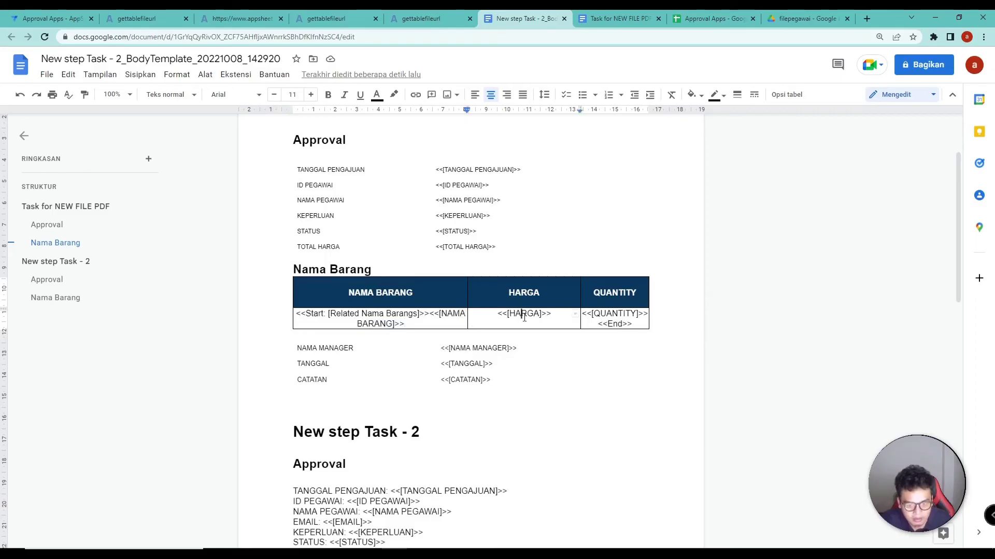
{"action": "scroll", "coordinate": [511, 360], "scroll_direction": "down", "scroll_amount": 10}
{"action": "scroll", "coordinate": [511, 359], "scroll_direction": "up", "scroll_amount": 11}
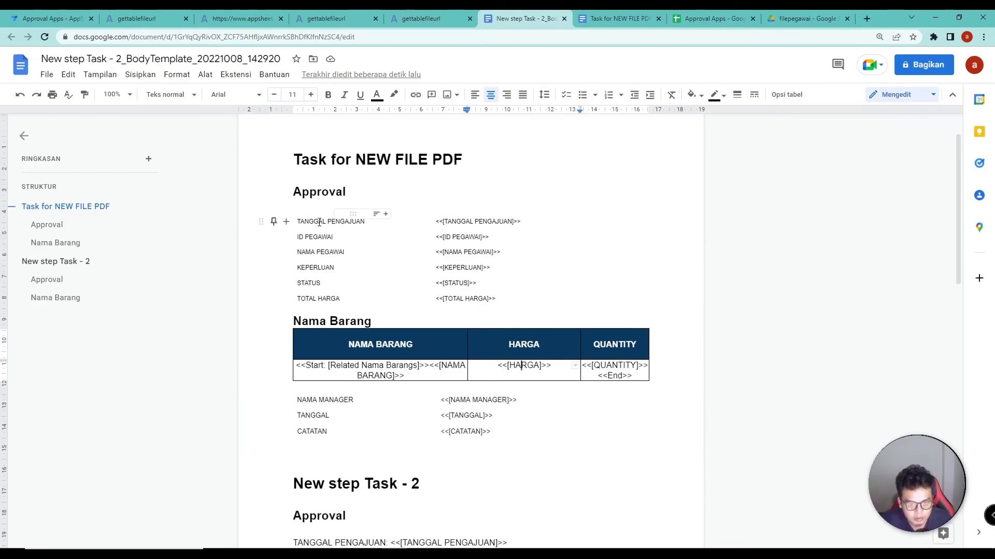
Insert a table with two columns and two rows above the TANGGAL PENGAJUAN field list under the Approval heading
{"action": "left_click_drag", "start_coordinate": [311, 222], "coordinate": [456, 300]}
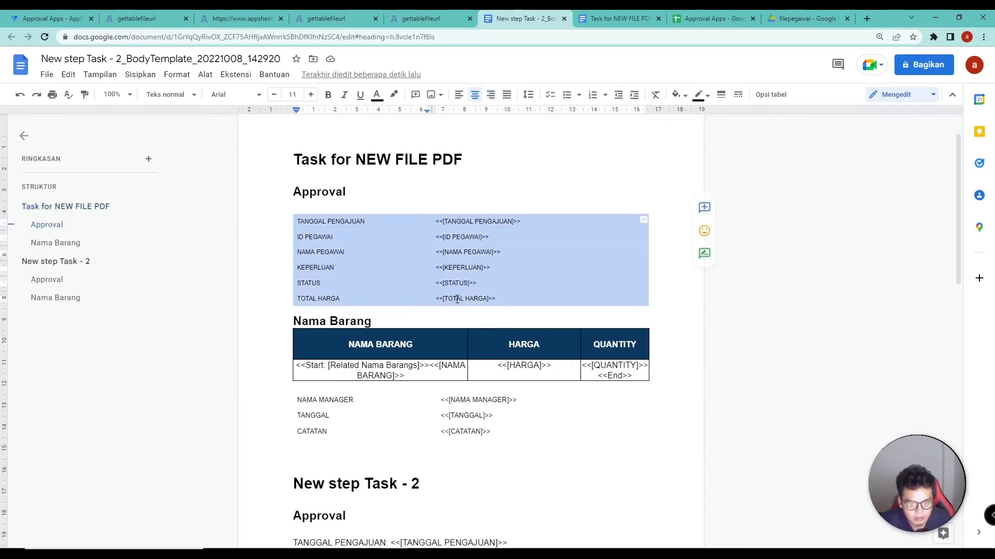
{"action": "left_click", "coordinate": [112, 75]}
{"action": "mouse_move", "coordinate": [138, 76]}
{"action": "mouse_move", "coordinate": [176, 120]}
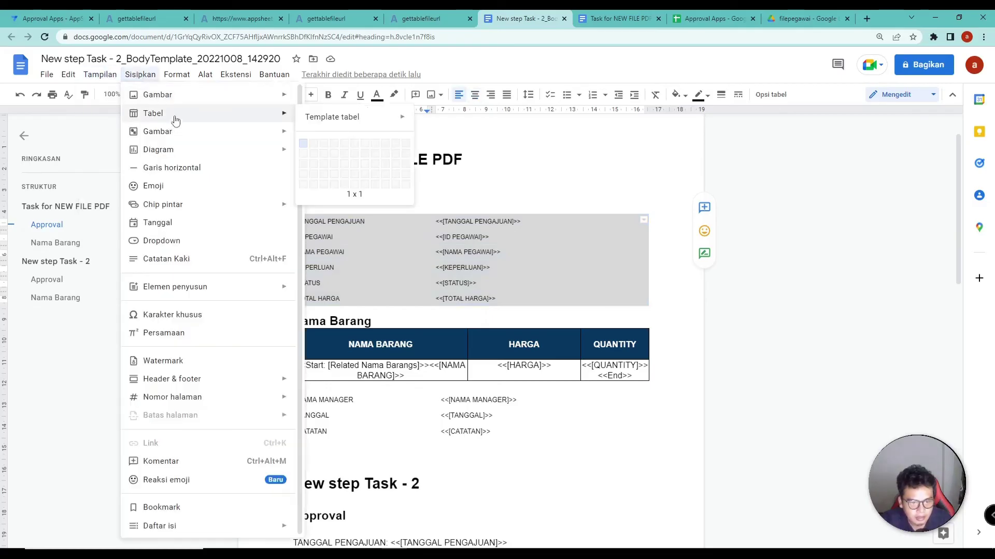
{"action": "left_click", "coordinate": [495, 187]}
{"action": "key", "text": "Return"}
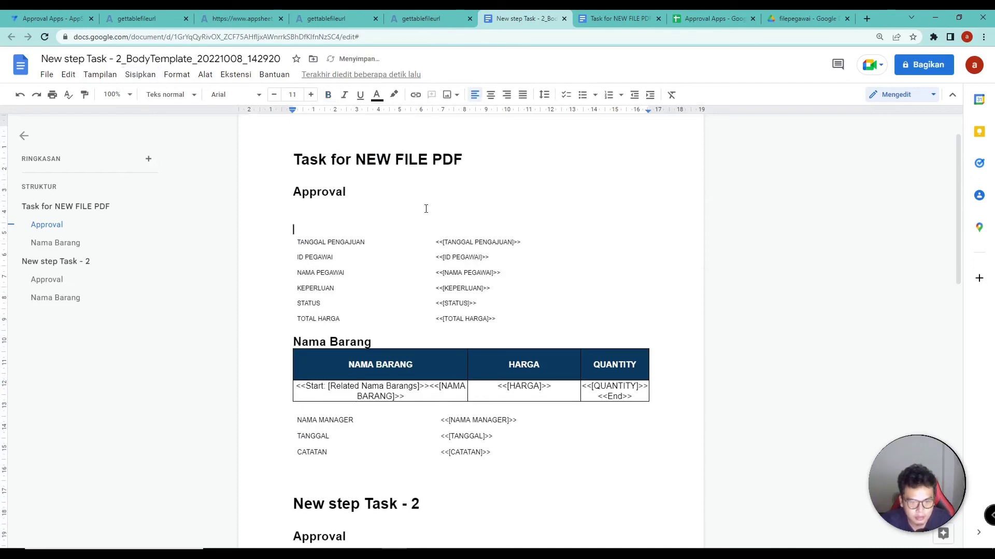
{"action": "left_click", "coordinate": [140, 74]}
{"action": "mouse_move", "coordinate": [191, 113]}
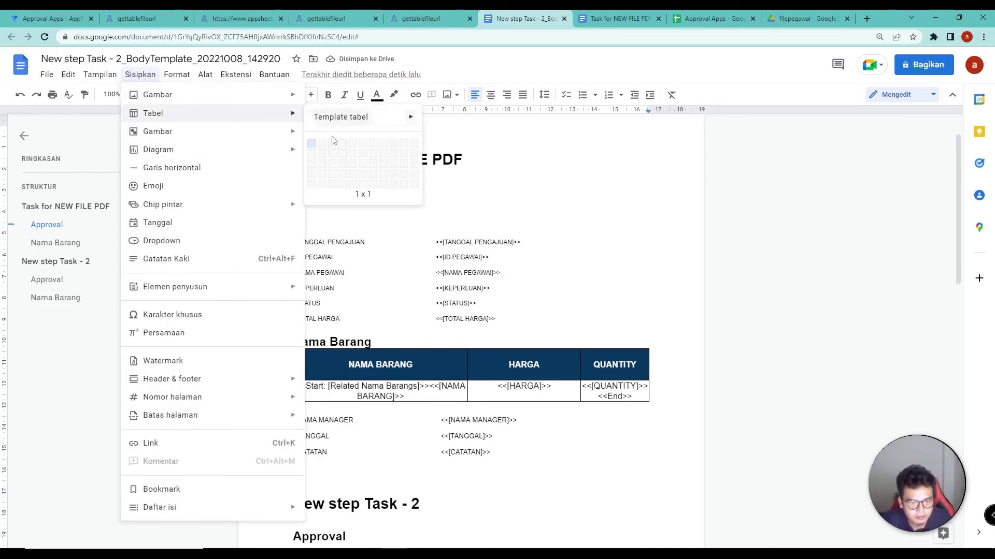
{"action": "left_click", "coordinate": [322, 154]}
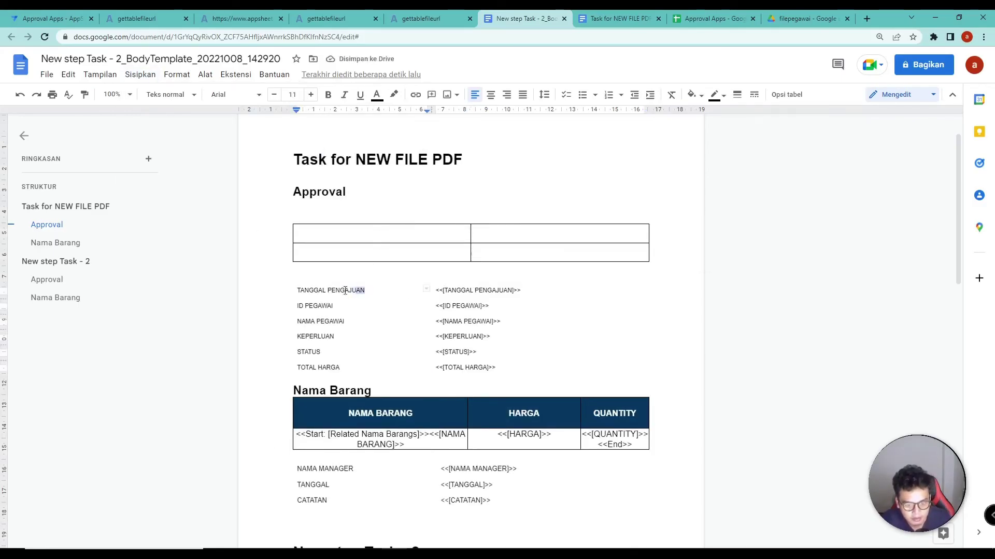
Copy the TANGGAL PENGAJUAN label and its <<[TANGGAL PENGAJUAN]>> placeholder into the first row of the new table
{"action": "left_click_drag", "start_coordinate": [366, 291], "coordinate": [296, 290]}
{"action": "key", "text": "ctrl+c"}
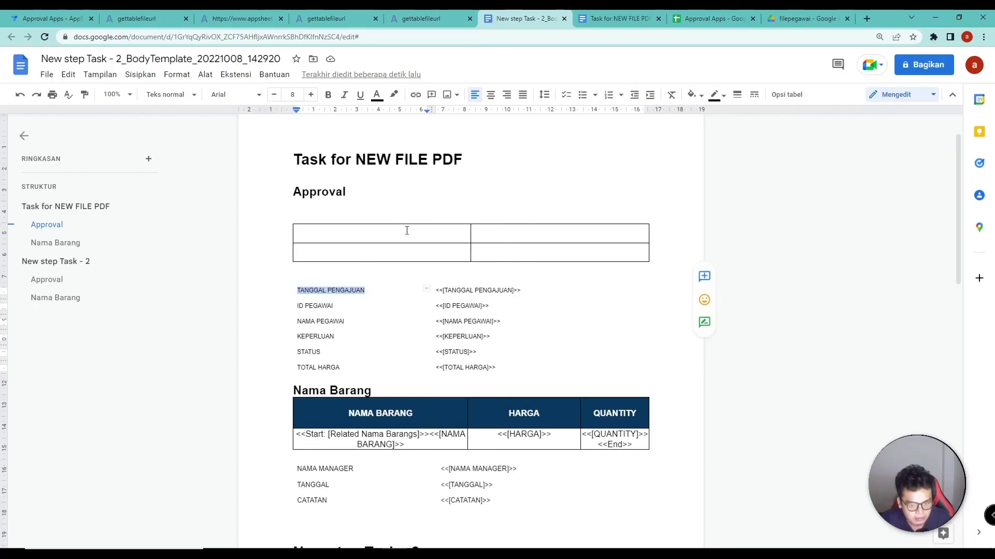
{"action": "left_click", "coordinate": [404, 231]}
{"action": "key", "text": "ctrl+v"}
{"action": "left_click_drag", "start_coordinate": [521, 291], "coordinate": [435, 291]}
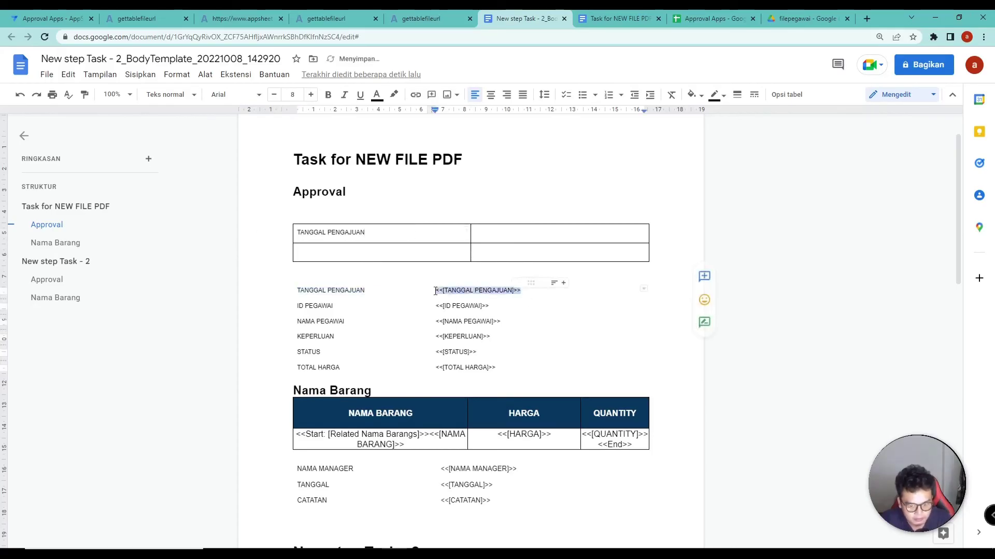
{"action": "left_click", "coordinate": [504, 232]}
{"action": "key", "text": "ctrl+v"}
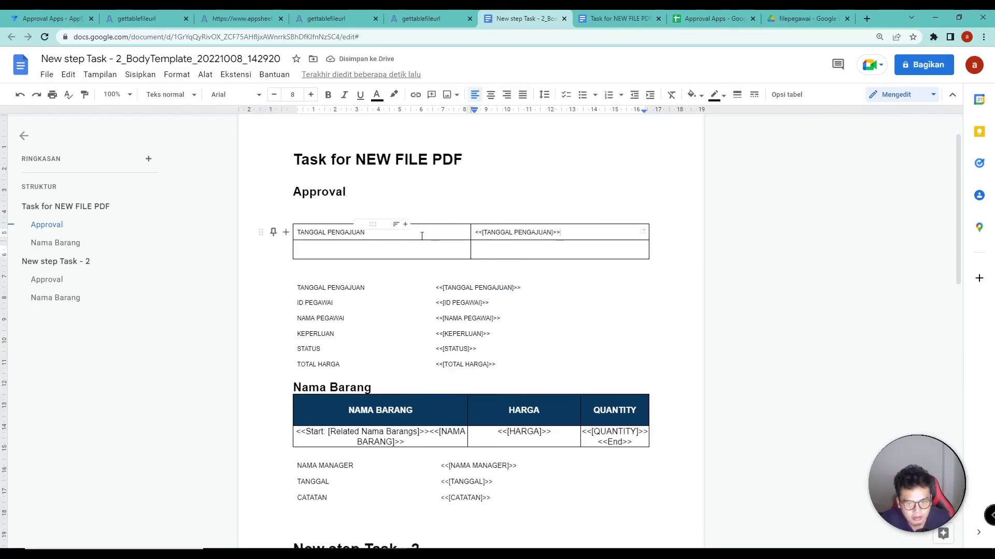
Set the border width of the whole two-row table to 0pt
{"action": "left_click_drag", "start_coordinate": [463, 236], "coordinate": [514, 251]}
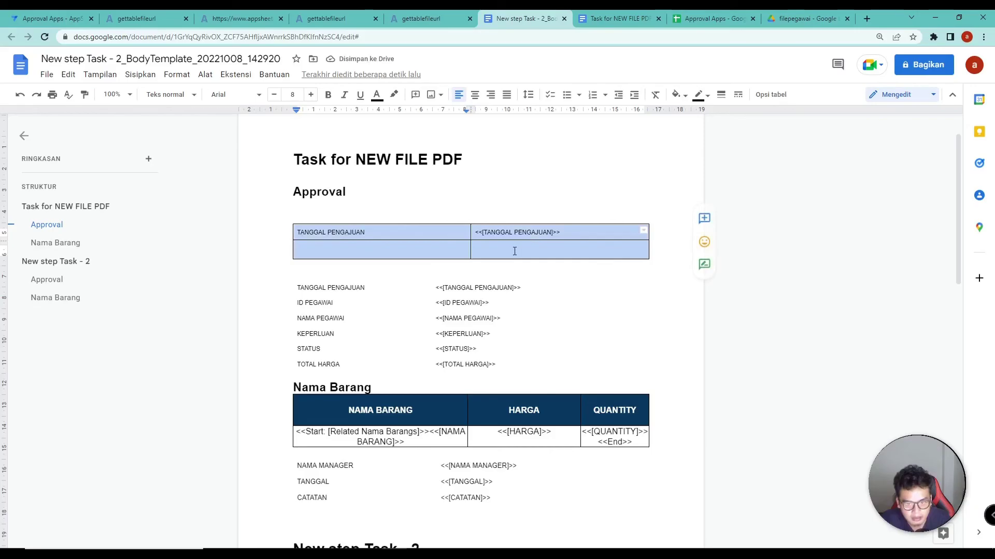
{"action": "left_click", "coordinate": [704, 95]}
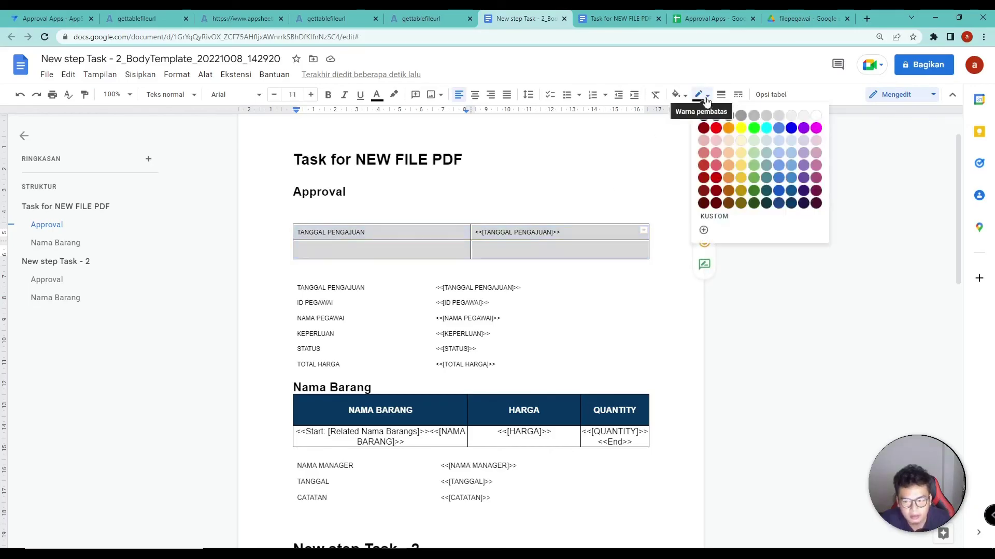
{"action": "left_click", "coordinate": [722, 97]}
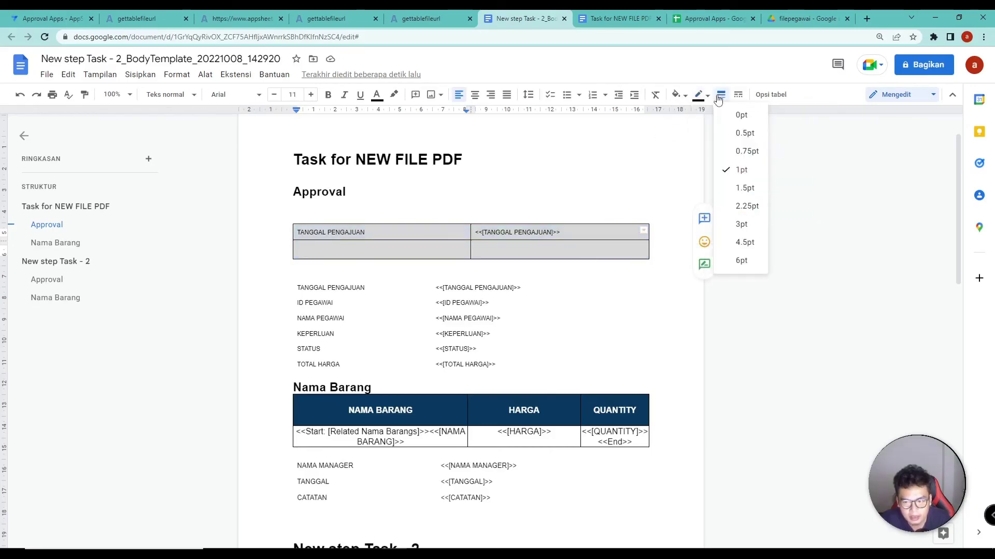
{"action": "left_click", "coordinate": [740, 116]}
{"action": "left_click", "coordinate": [520, 285]}
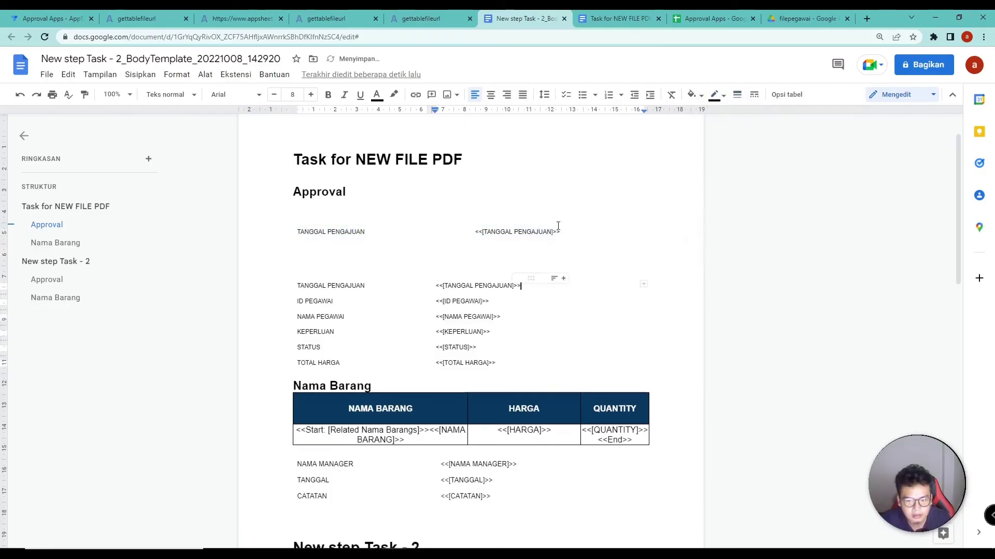
Delete the borderless two-row sample table above the Approval fields, along with the extra blank line
{"action": "left_click", "coordinate": [300, 232]}
{"action": "left_click_drag", "start_coordinate": [300, 232], "coordinate": [518, 256]}
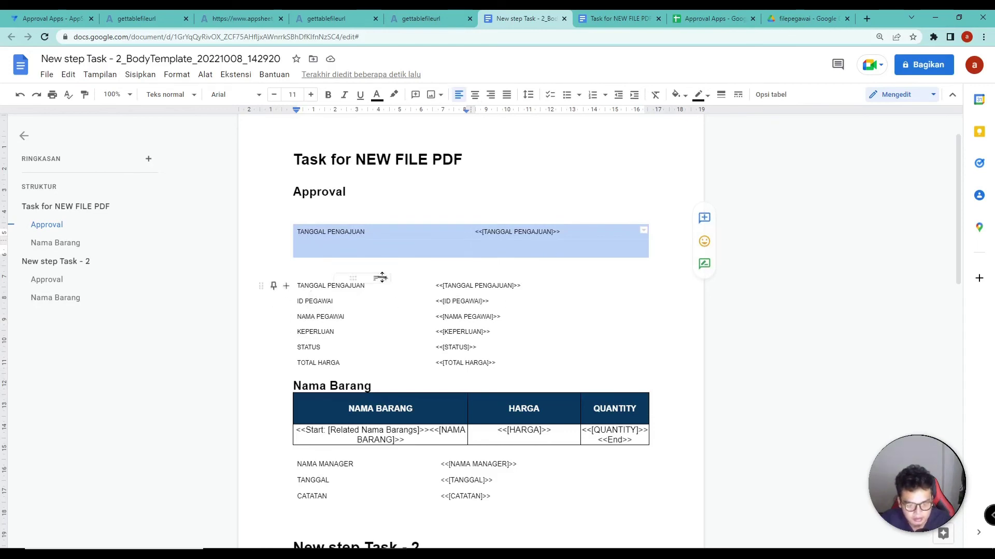
{"action": "right_click", "coordinate": [562, 244]}
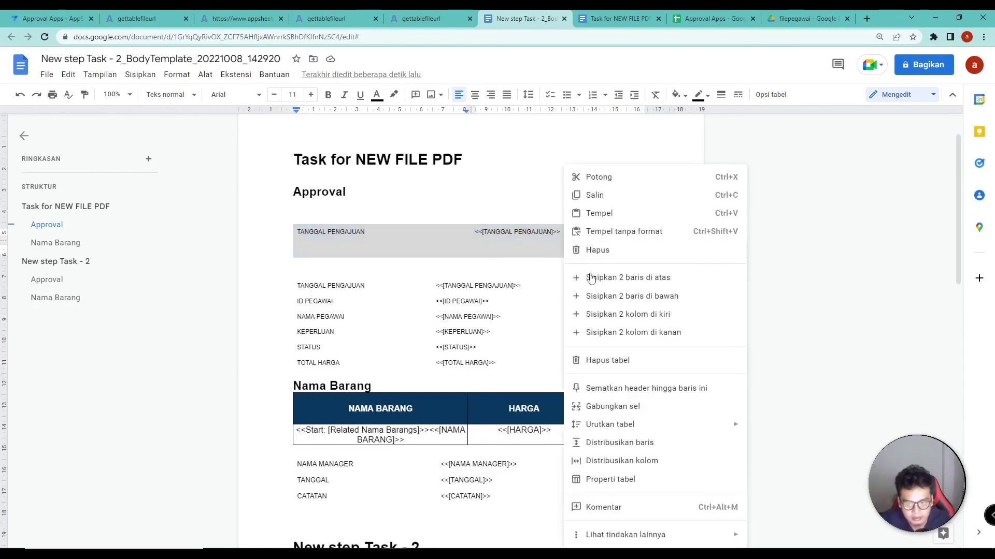
{"action": "left_click", "coordinate": [612, 352]}
{"action": "key", "text": "BackSpace"}
{"action": "key", "text": "BackSpace"}
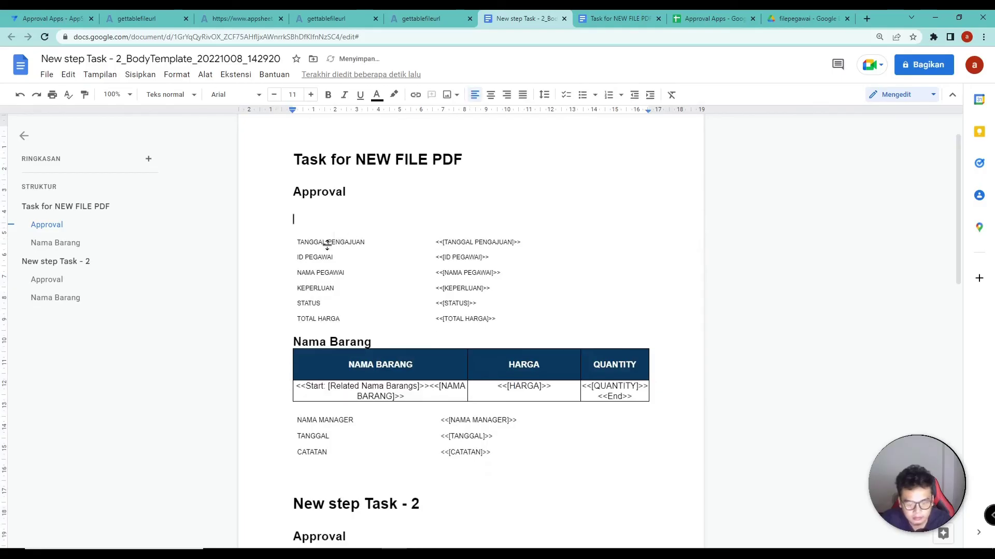
Delete the entire original New step Task - 2 section, including its Approval fields and Nama Barang table
{"action": "scroll", "coordinate": [378, 234], "scroll_direction": "down", "scroll_amount": 5}
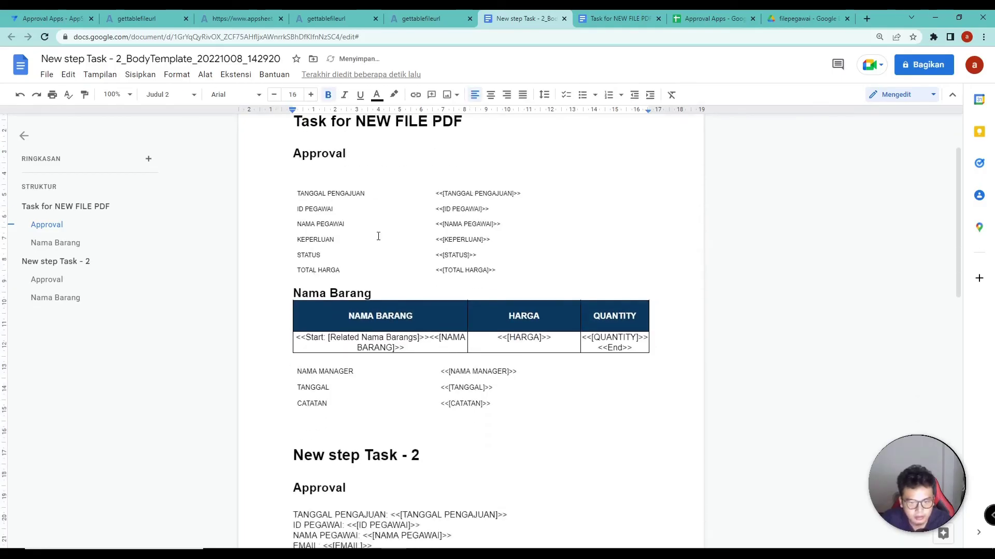
{"action": "left_click", "coordinate": [295, 233]}
{"action": "left_click_drag", "start_coordinate": [293, 234], "coordinate": [395, 446]}
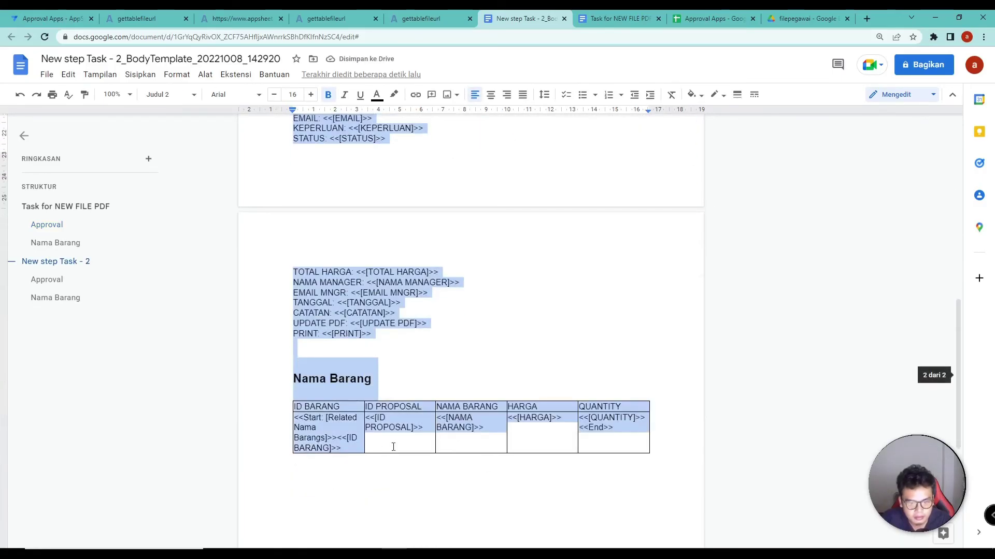
{"action": "key", "text": "BackSpace"}
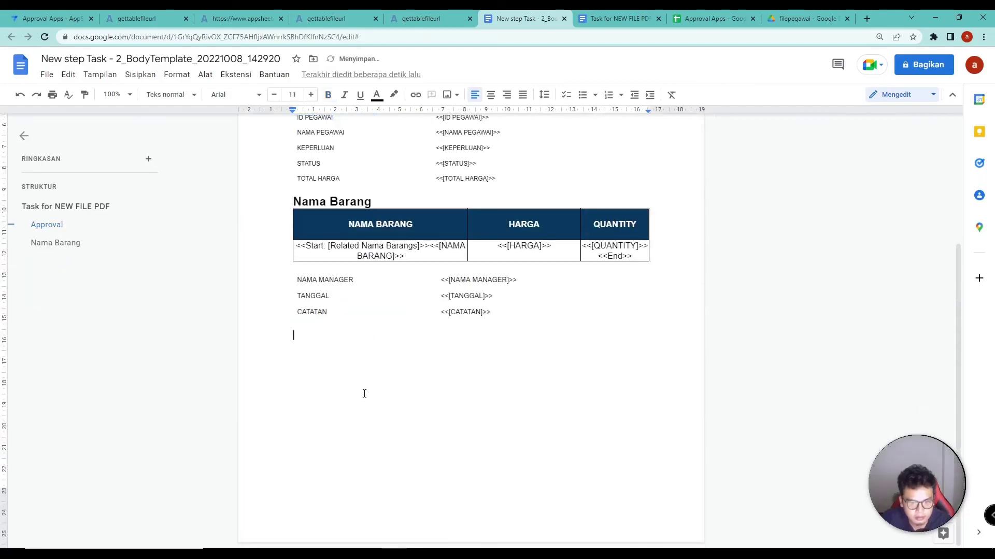
Replace the title "Task for NEW FILE PDF" with "APPROVAL" and center it
{"action": "scroll", "coordinate": [488, 211], "scroll_direction": "up", "scroll_amount": 4}
{"action": "left_click_drag", "start_coordinate": [469, 210], "coordinate": [279, 188]}
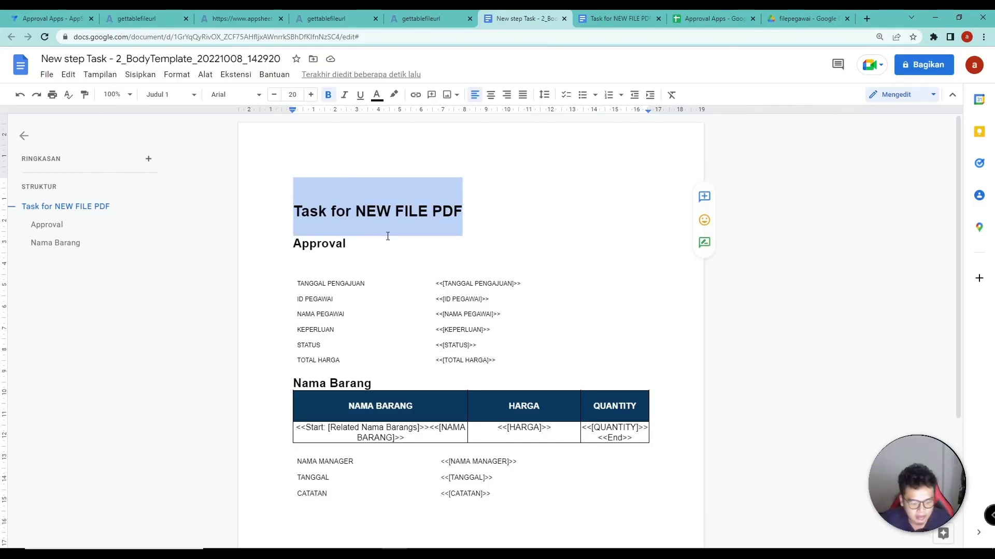
{"action": "type", "text": "APPROVAL"}
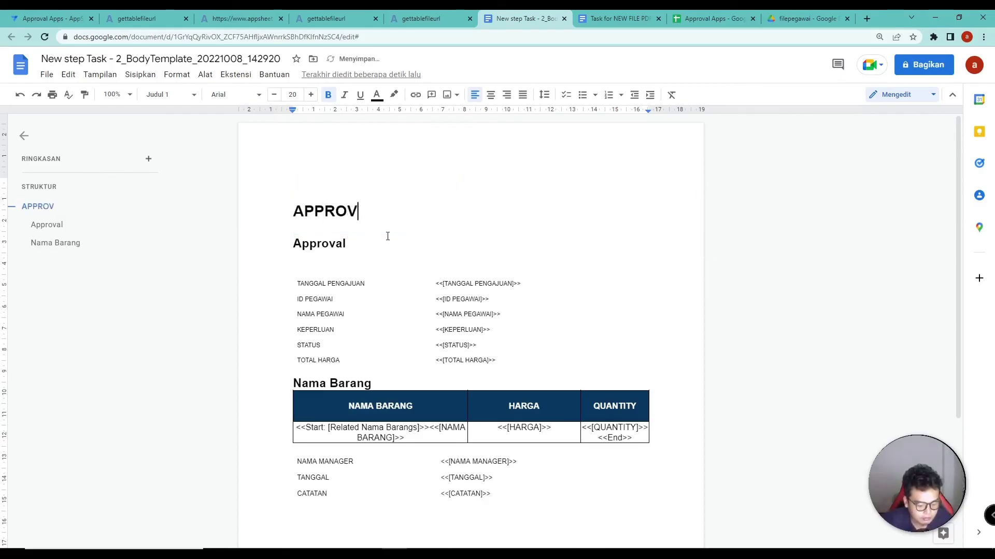
{"action": "left_click", "coordinate": [491, 95]}
Delete the Approval subheading and its empty line beneath the title
{"action": "left_click_drag", "start_coordinate": [433, 240], "coordinate": [278, 246]}
{"action": "key", "text": "BackSpace"}
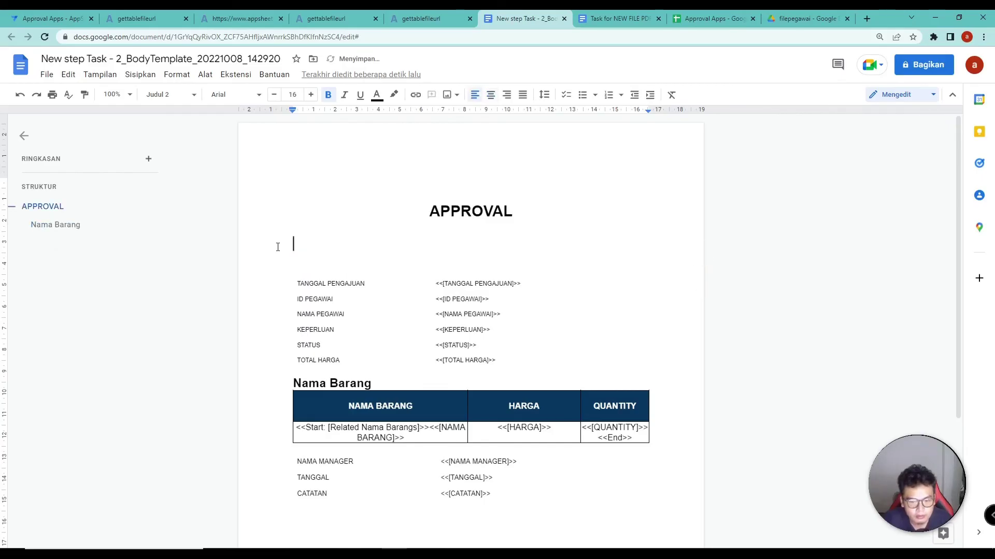
{"action": "key", "text": "BackSpace"}
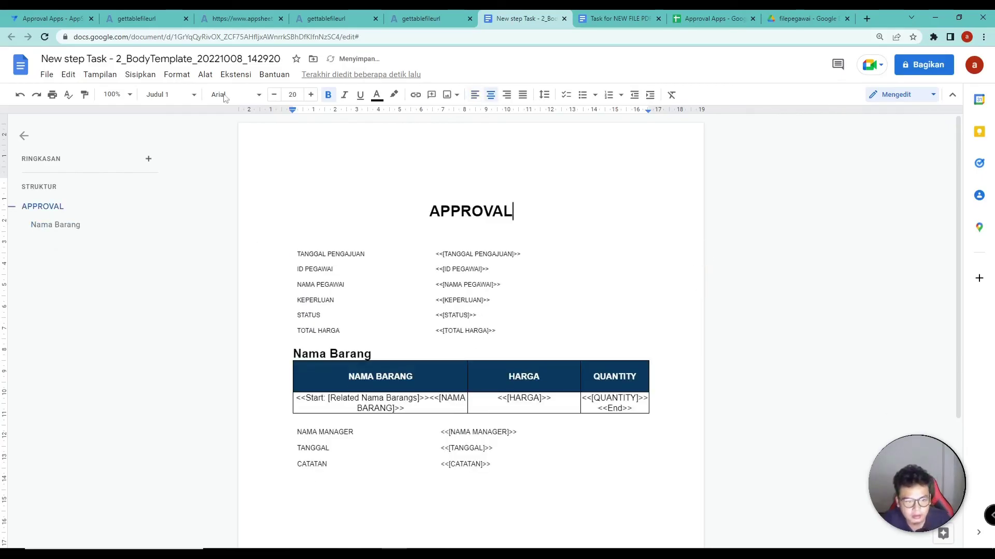
Switch to the Approval Apps editor in AppSheet, run UPDATE PDF on the open approval record and sync the change
{"action": "left_click", "coordinate": [52, 18]}
{"action": "left_click", "coordinate": [688, 176]}
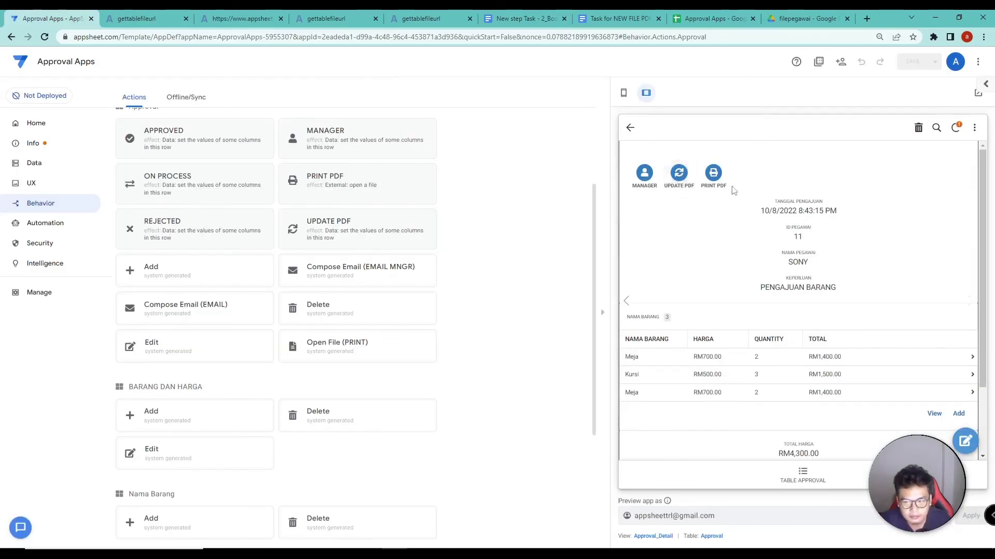
{"action": "left_click", "coordinate": [957, 128]}
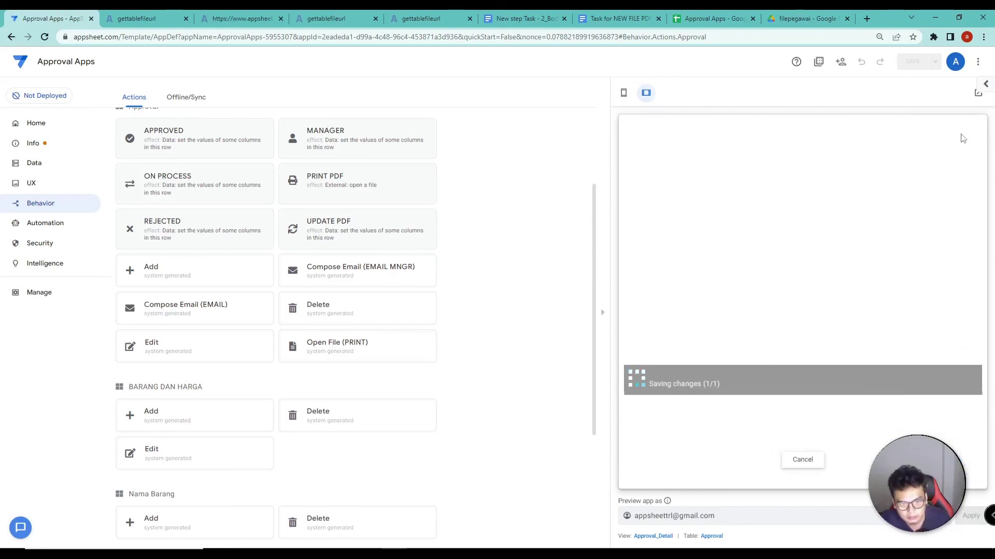
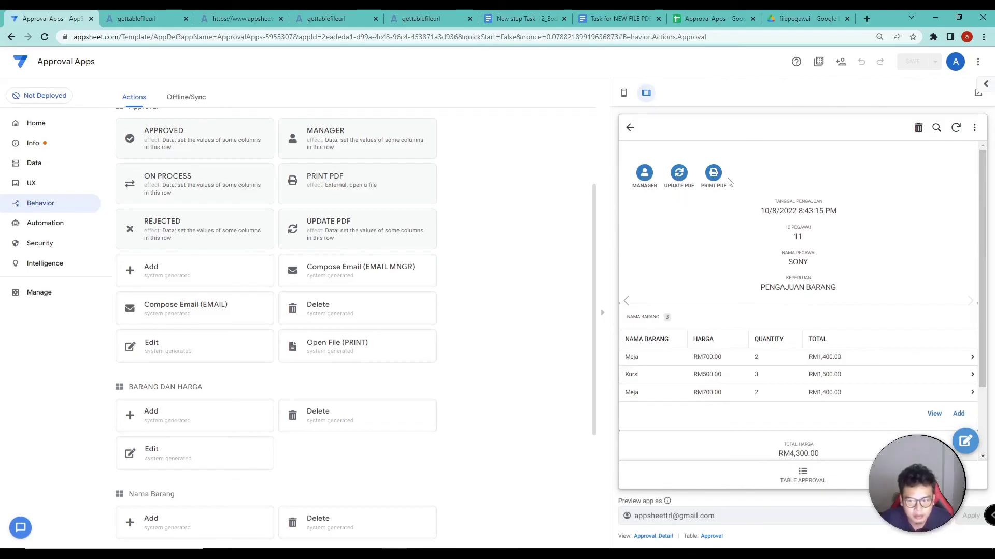
Open the record's file with PRINT PDF and examine the regenerated APPROVAL layout and Nama Barang table
{"action": "left_click", "coordinate": [715, 174]}
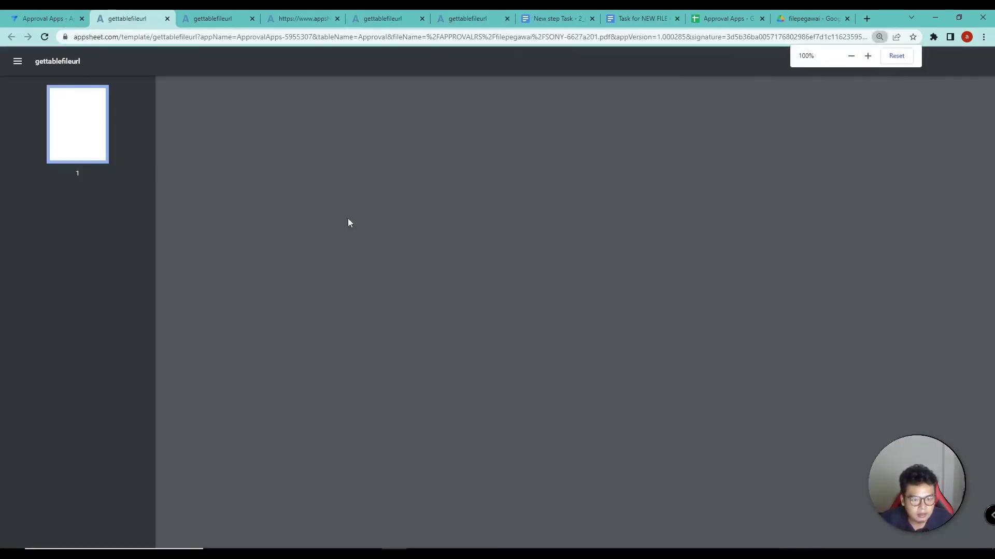
{"action": "scroll", "coordinate": [570, 228], "scroll_direction": "down", "scroll_amount": 2}
{"action": "scroll", "coordinate": [571, 259], "scroll_direction": "up", "scroll_amount": 2}
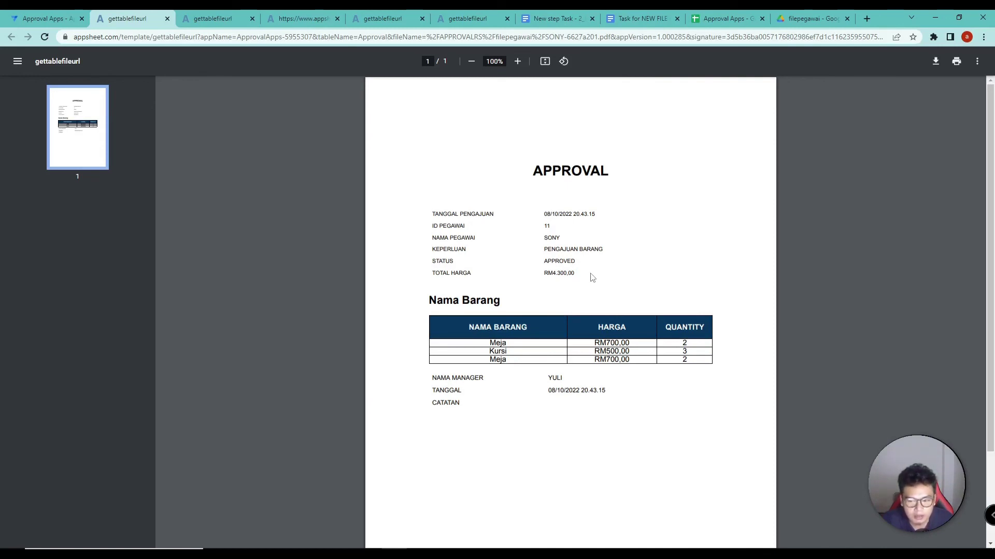
{"action": "scroll", "coordinate": [593, 268], "scroll_direction": "down", "scroll_amount": 2}
{"action": "scroll", "coordinate": [593, 275], "scroll_direction": "up", "scroll_amount": 2}
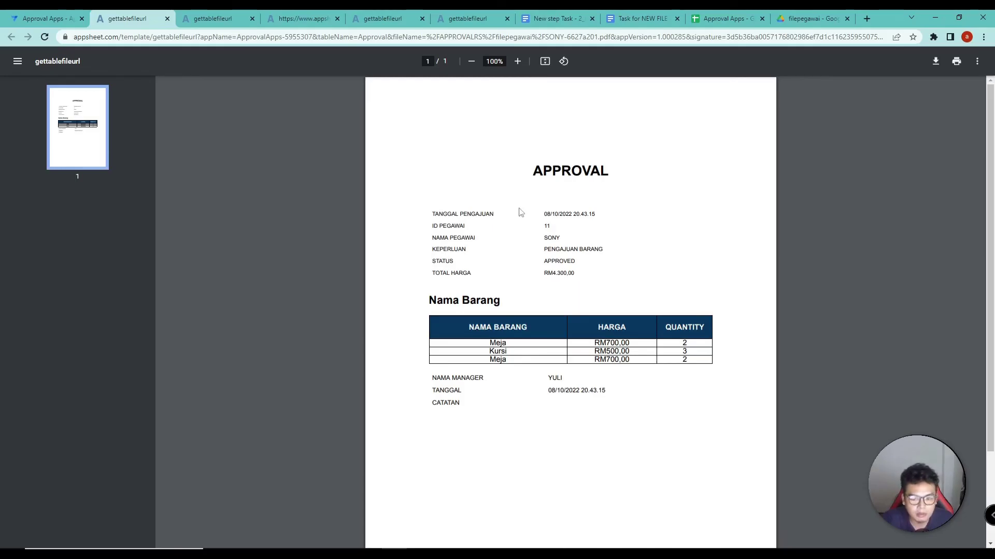
Return to the Approval Apps editor, open the 9/26/2022 ON PROCESS record from TABLE APPROVAL and compare its action buttons with the Approval actions list
{"action": "left_click", "coordinate": [46, 18]}
{"action": "scroll", "coordinate": [774, 280], "scroll_direction": "down", "scroll_amount": 1}
{"action": "scroll", "coordinate": [774, 279], "scroll_direction": "up", "scroll_amount": 1}
{"action": "left_click", "coordinate": [804, 478]}
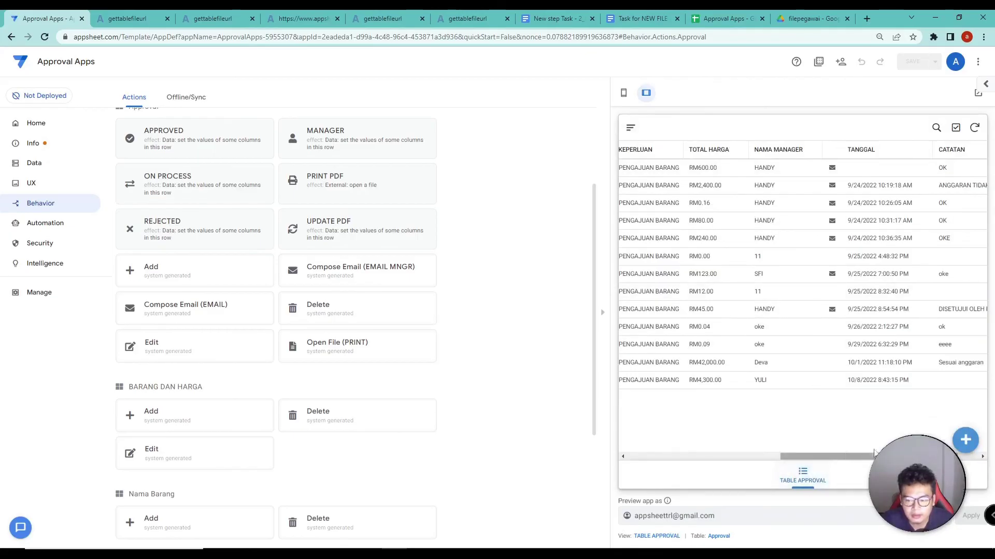
{"action": "left_click", "coordinate": [803, 474]}
{"action": "left_click", "coordinate": [732, 334]}
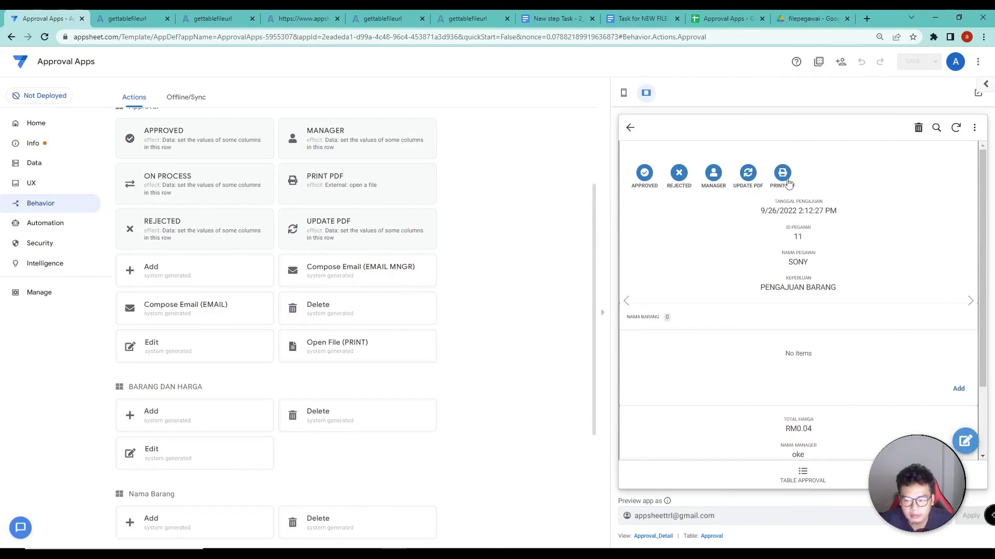
{"action": "scroll", "coordinate": [261, 207], "scroll_direction": "up", "scroll_amount": 3}
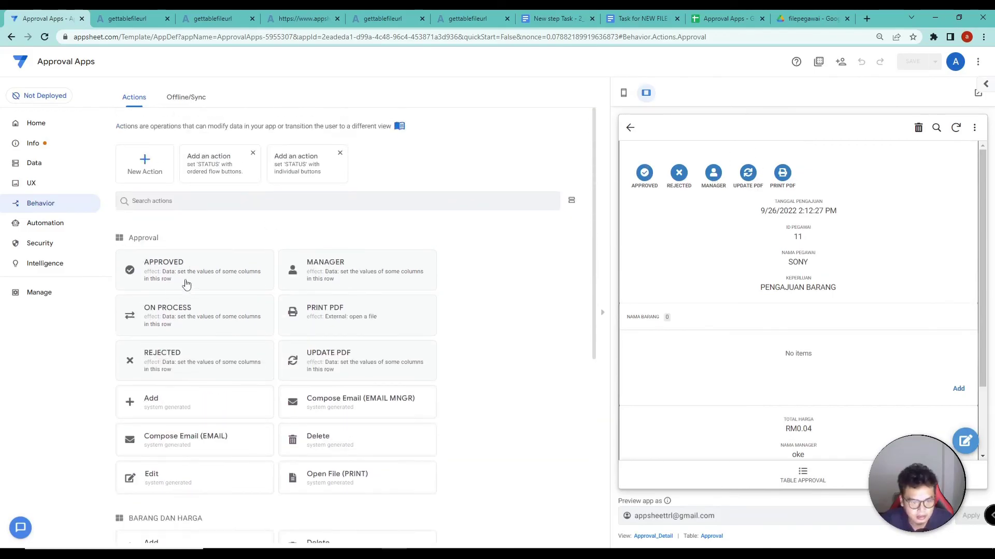
{"action": "scroll", "coordinate": [187, 285], "scroll_direction": "down", "scroll_amount": 1}
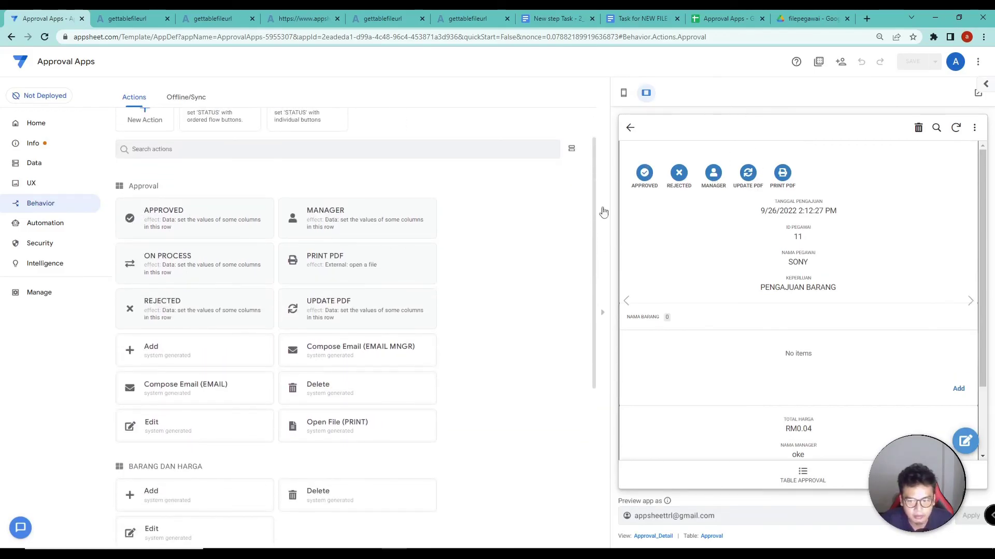
{"action": "scroll", "coordinate": [861, 259], "scroll_direction": "down", "scroll_amount": 2}
Open the 10/8/2022 APPROVED record from TABLE APPROVAL and examine its action buttons and details
{"action": "left_click", "coordinate": [804, 474]}
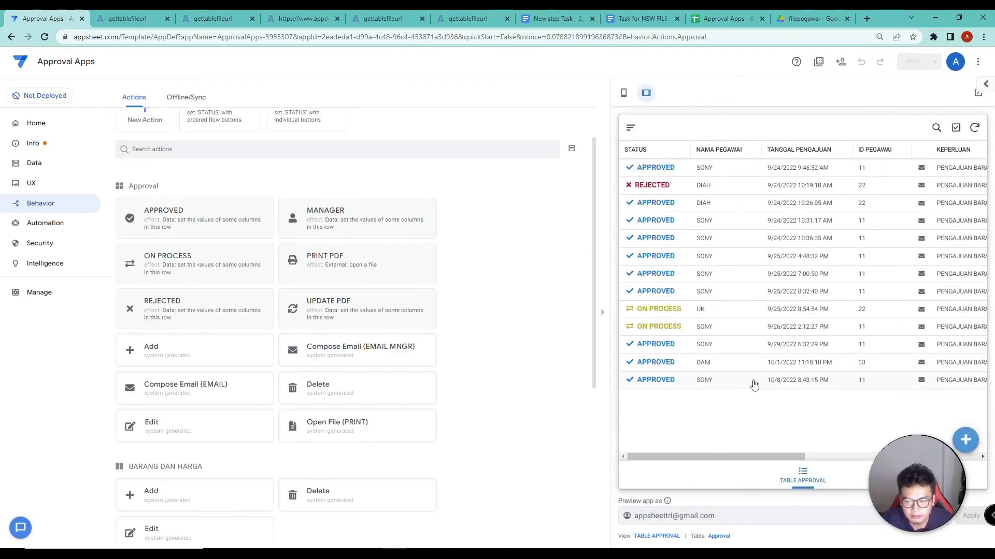
{"action": "left_click", "coordinate": [753, 380]}
{"action": "scroll", "coordinate": [876, 266], "scroll_direction": "down", "scroll_amount": 3}
{"action": "scroll", "coordinate": [876, 267], "scroll_direction": "up", "scroll_amount": 2}
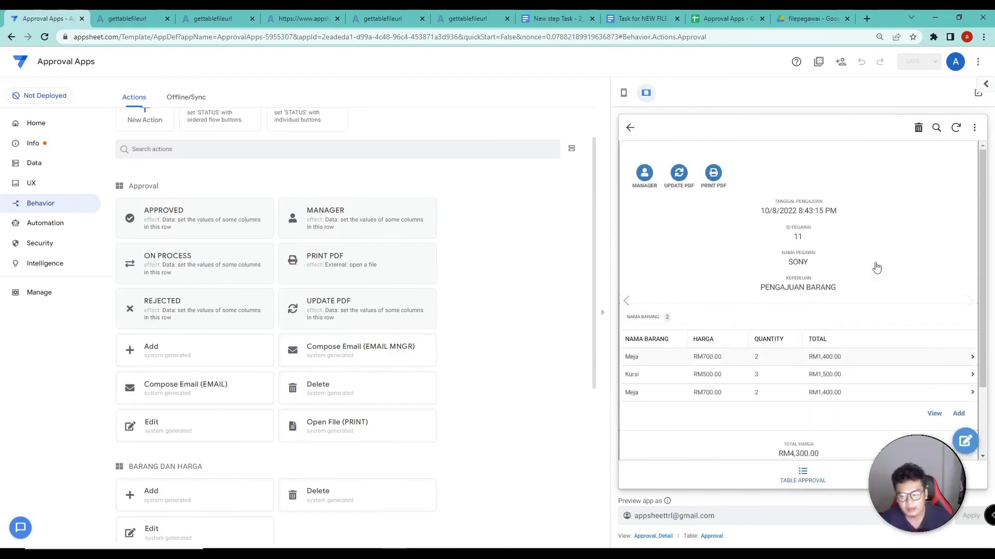